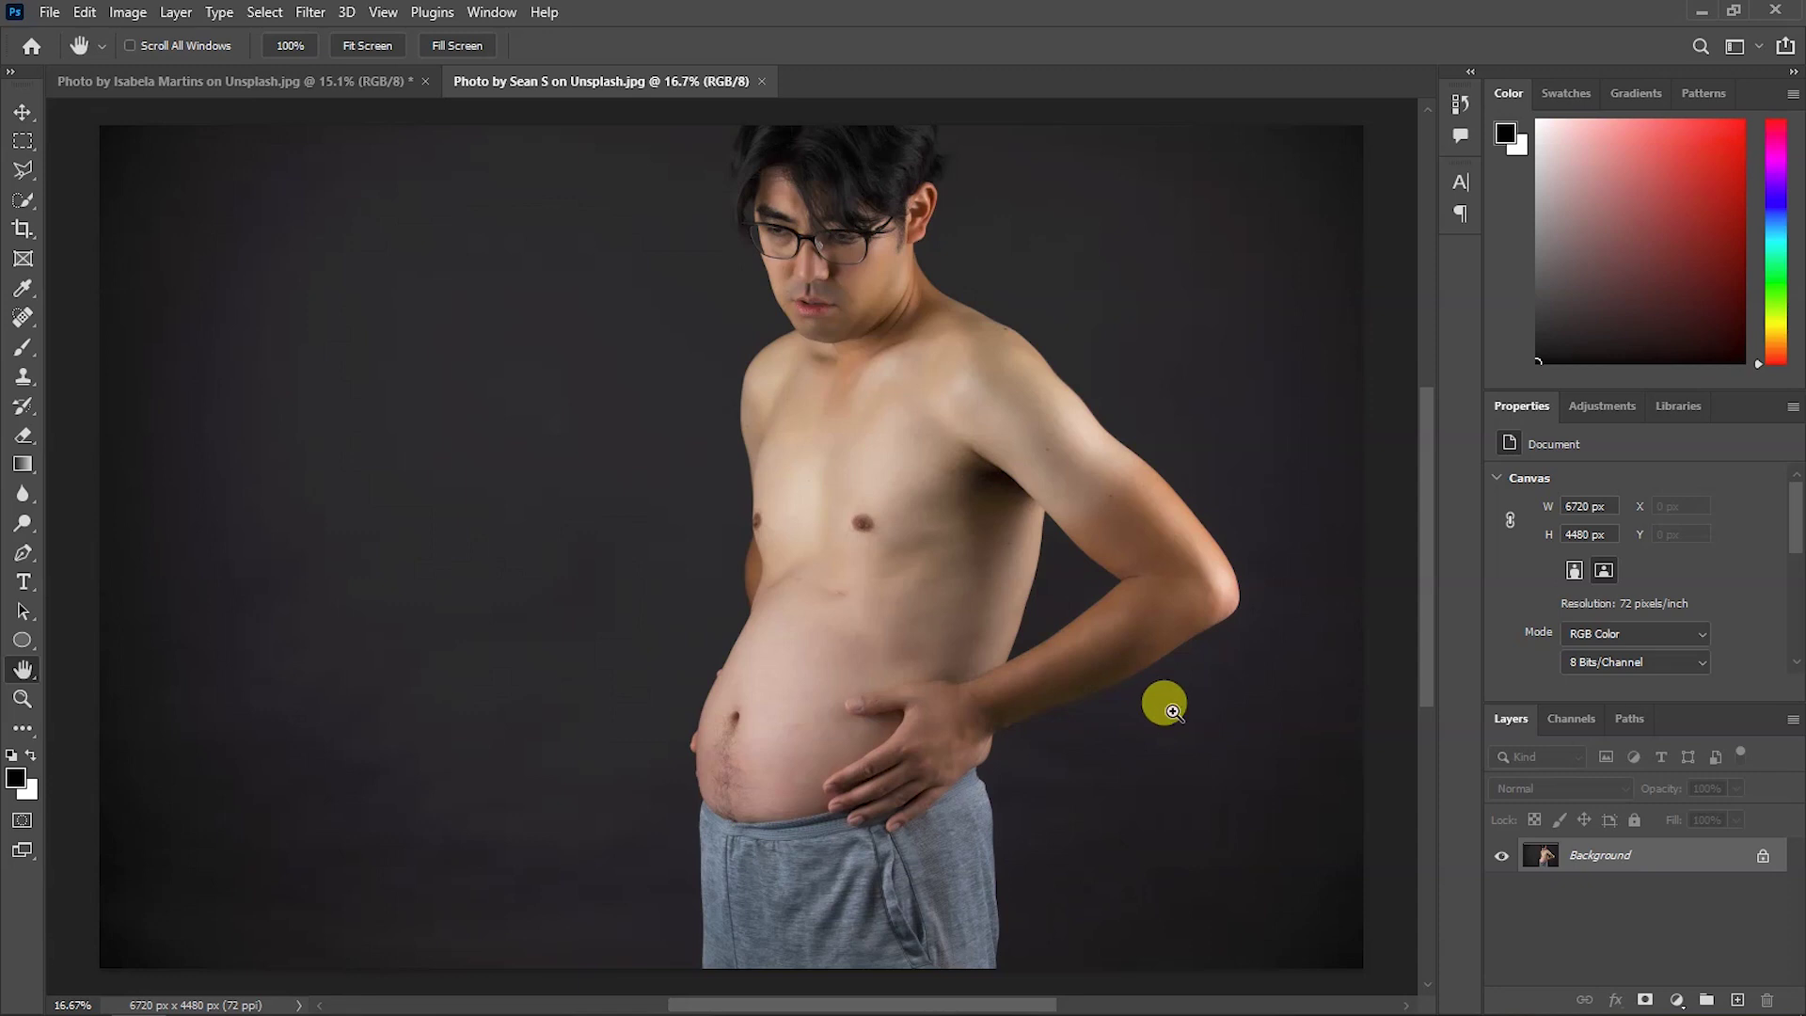
# - Duplicate the man's Background layer into Layer 1 with Ctrl+J
pyautogui.hotkey('ctrl', 'j')
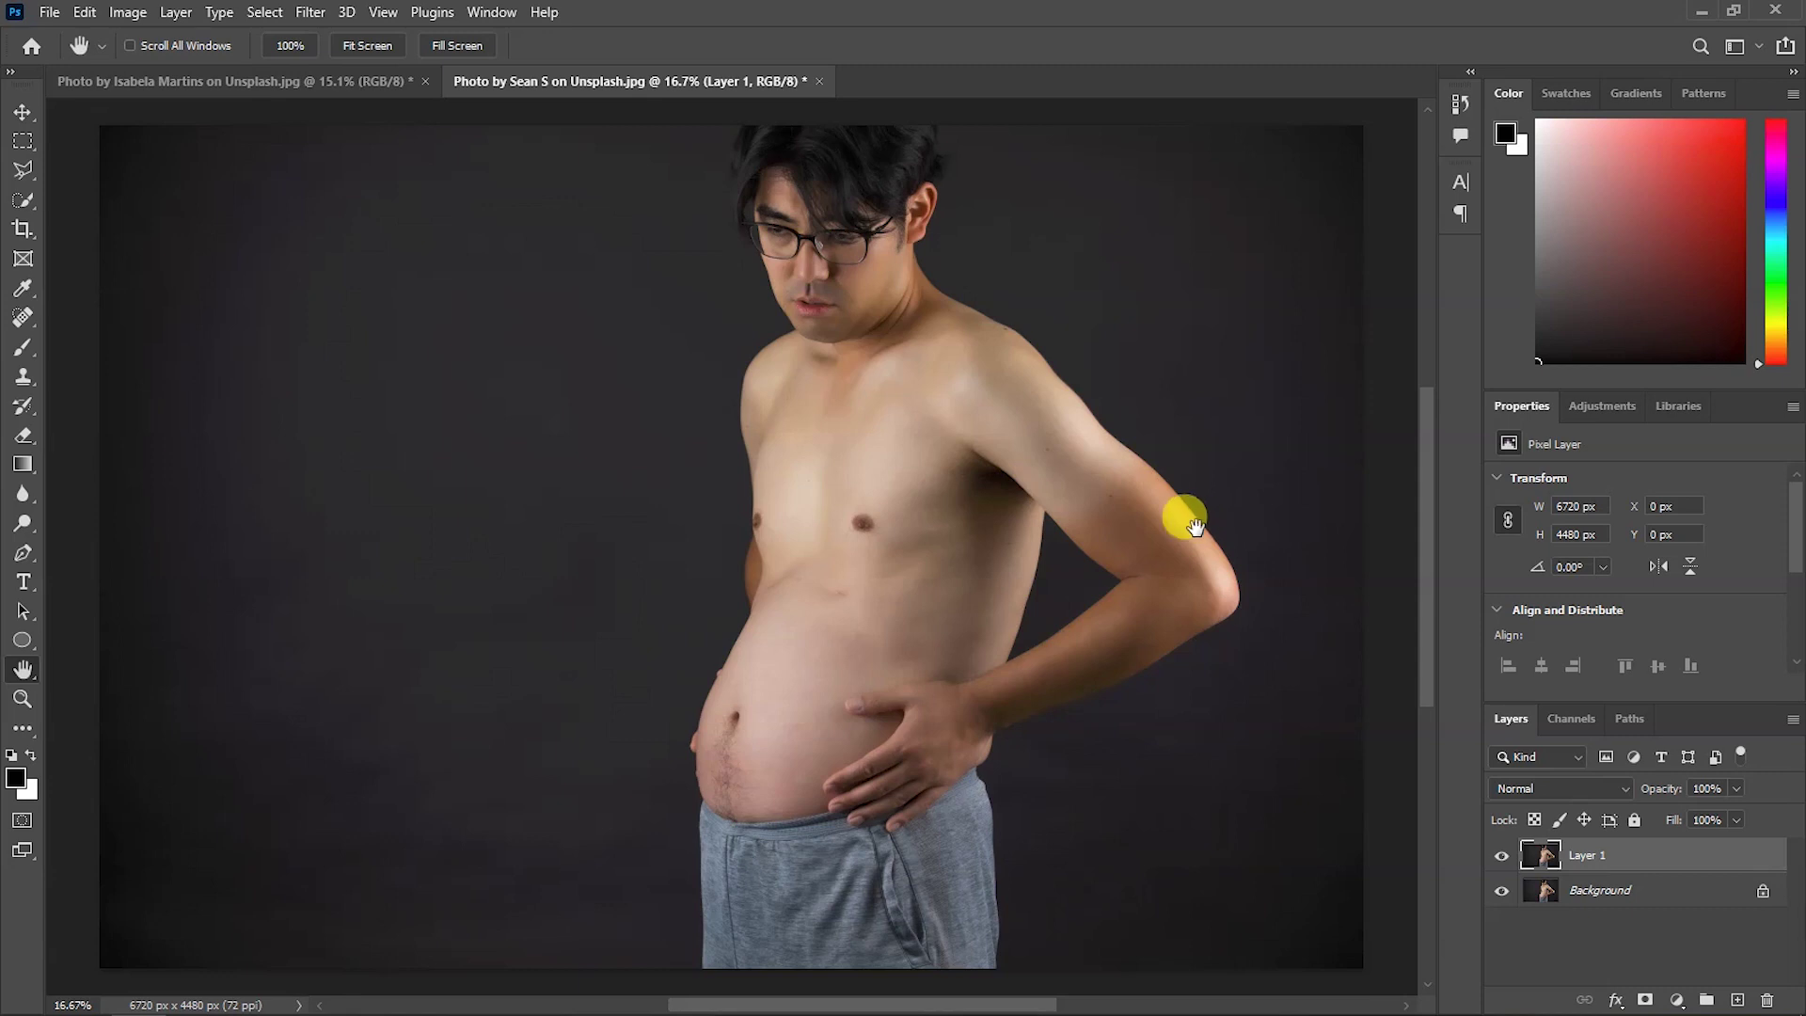
# - Open Liquify on Layer 1 with a warp brush of size 1000 and pressure 52
pyautogui.click(309, 13)
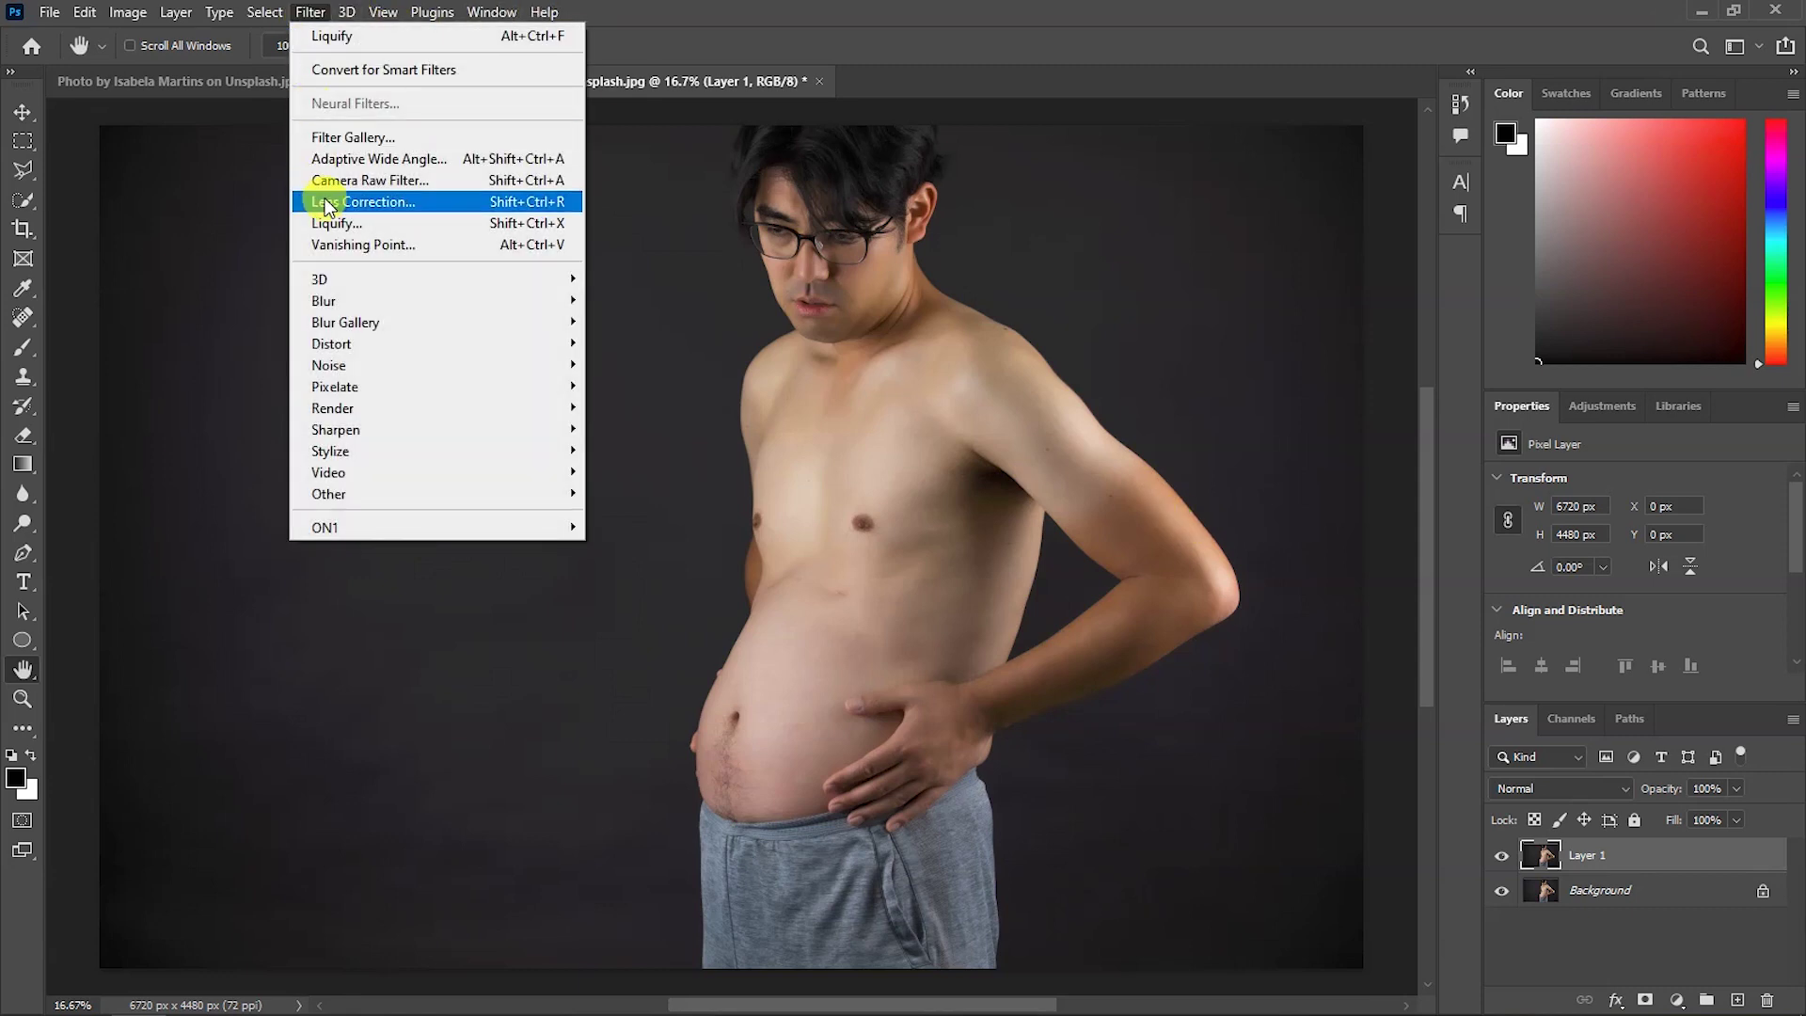
pyautogui.click(326, 228)
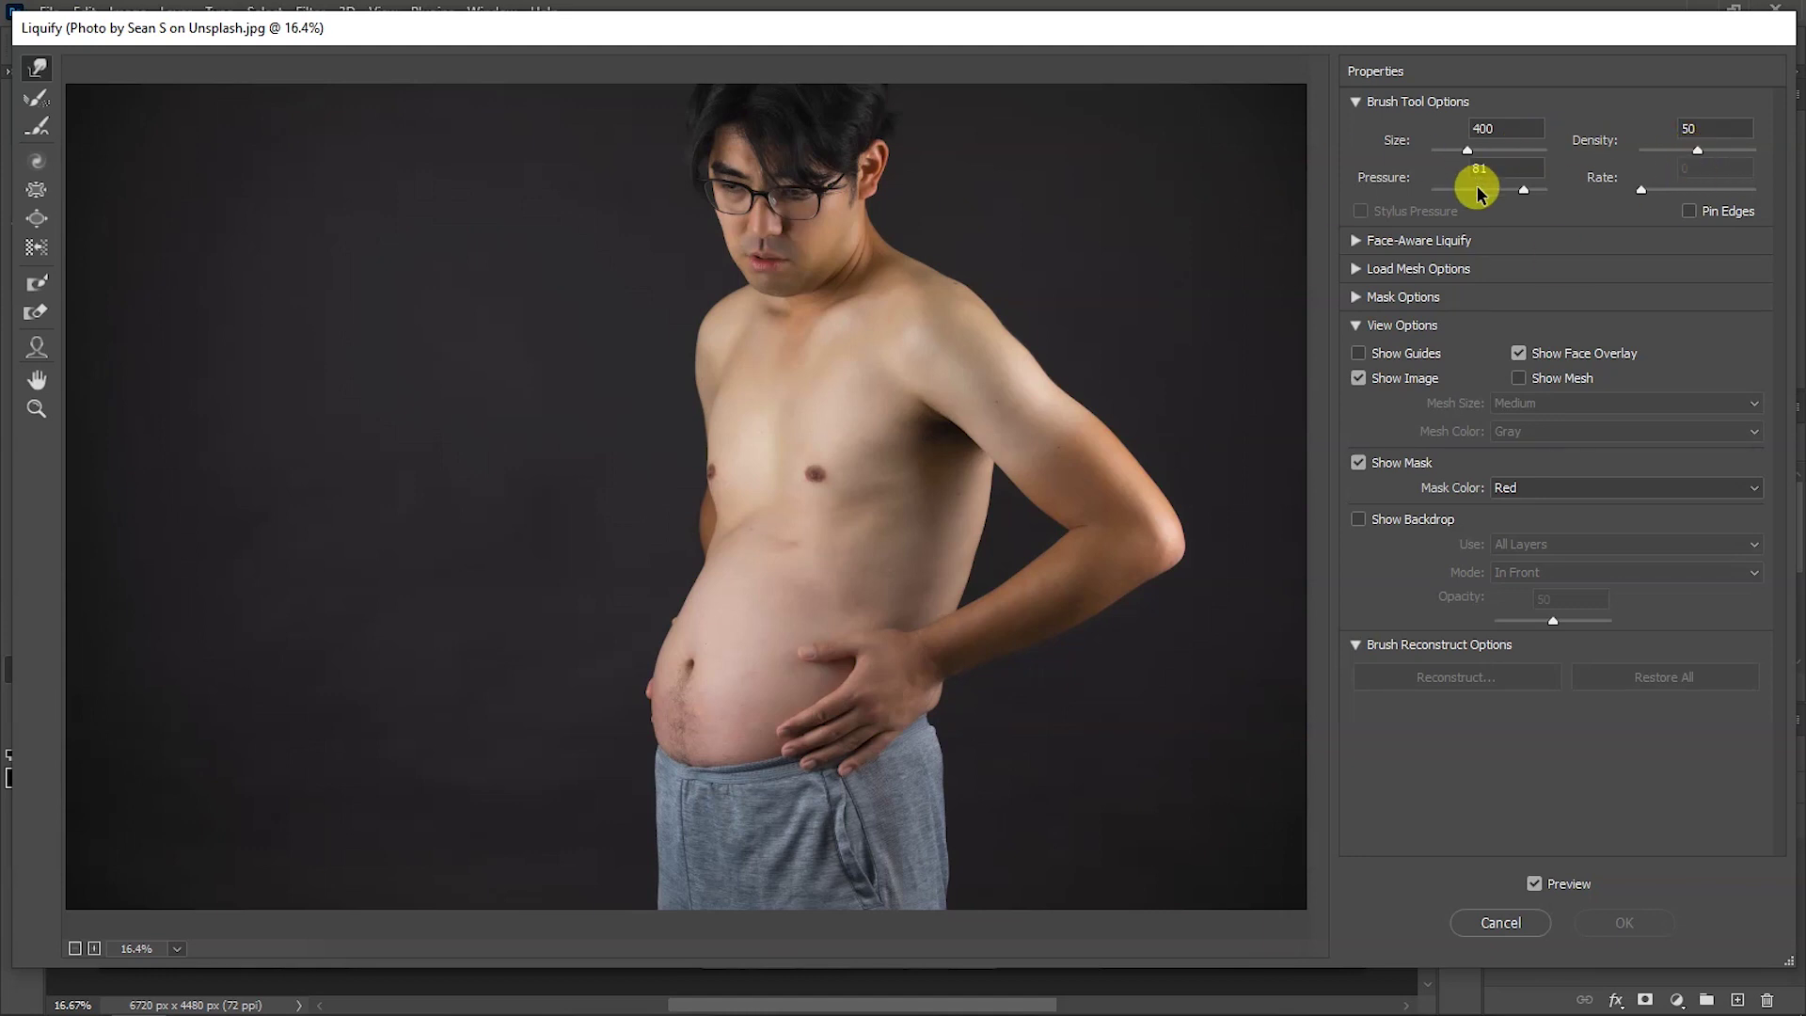
pyautogui.moveTo(1524, 192); pyautogui.dragTo(1491, 190)
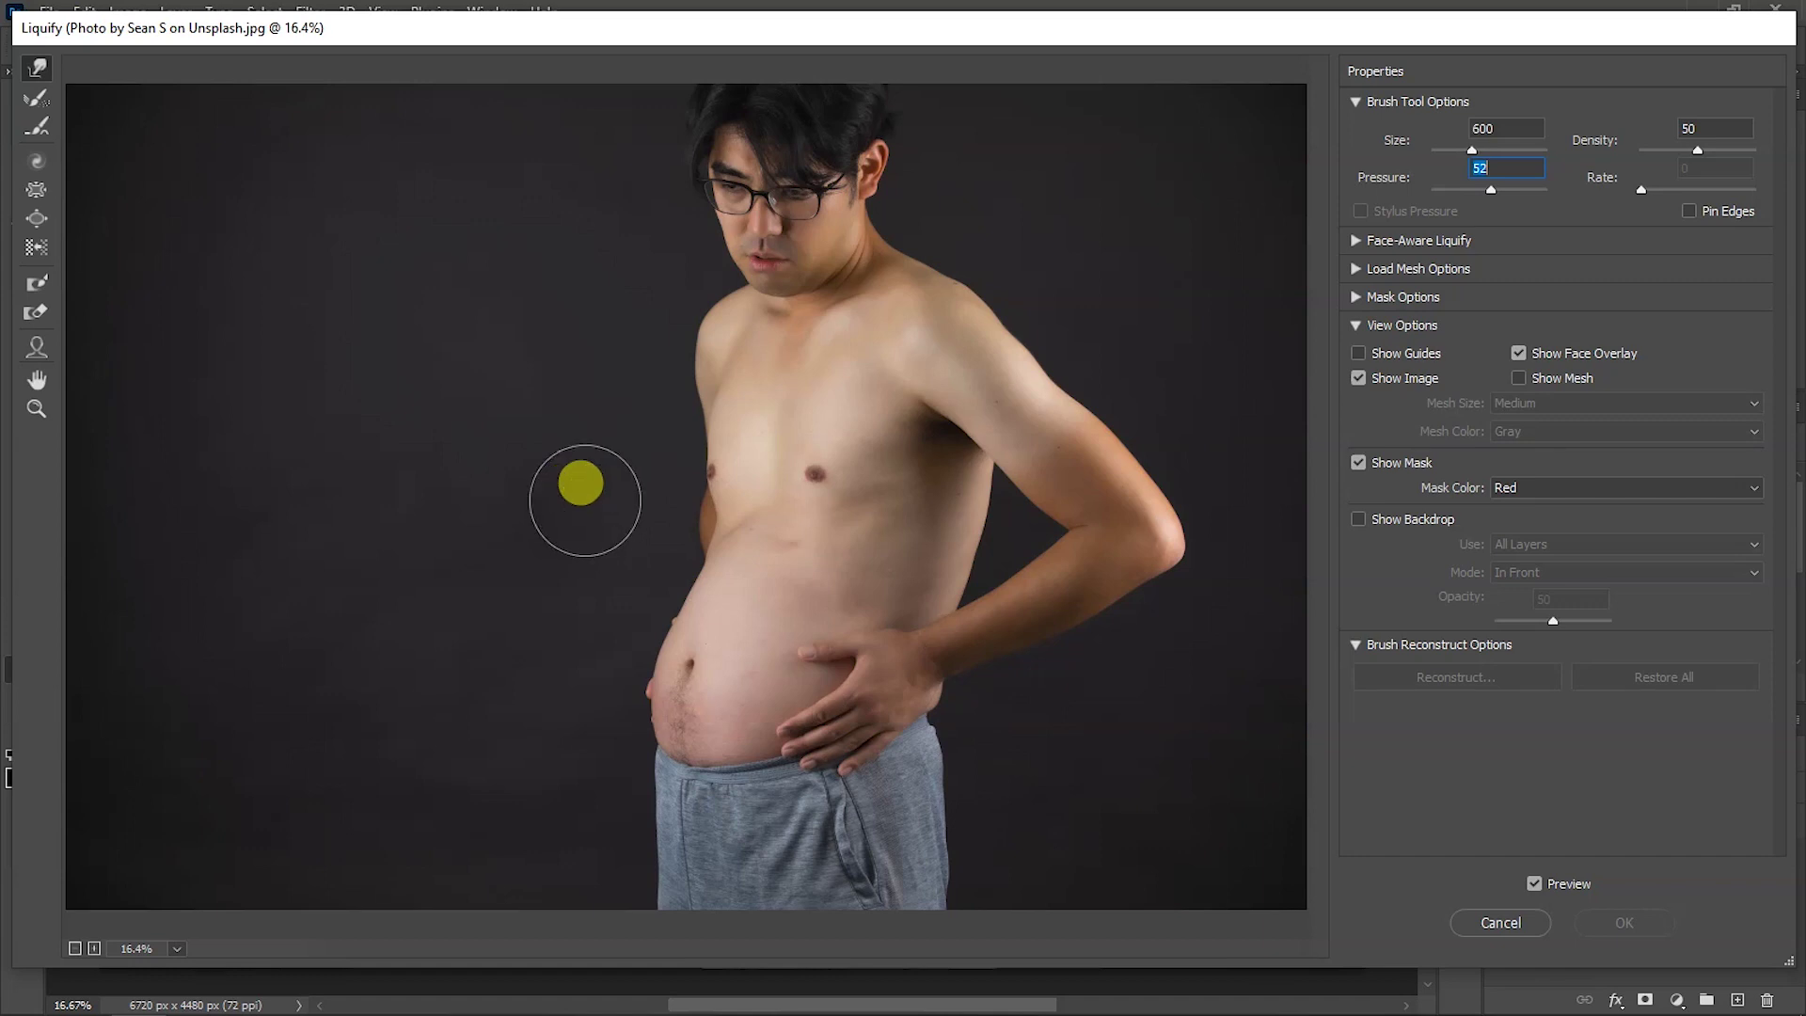
pyautogui.press(']')
pyautogui.press(']')
pyautogui.press(']')
pyautogui.press(']')
pyautogui.press('[')
pyautogui.press('[')
pyautogui.press('[')
pyautogui.press(']')
pyautogui.press(']')
pyautogui.press(']')
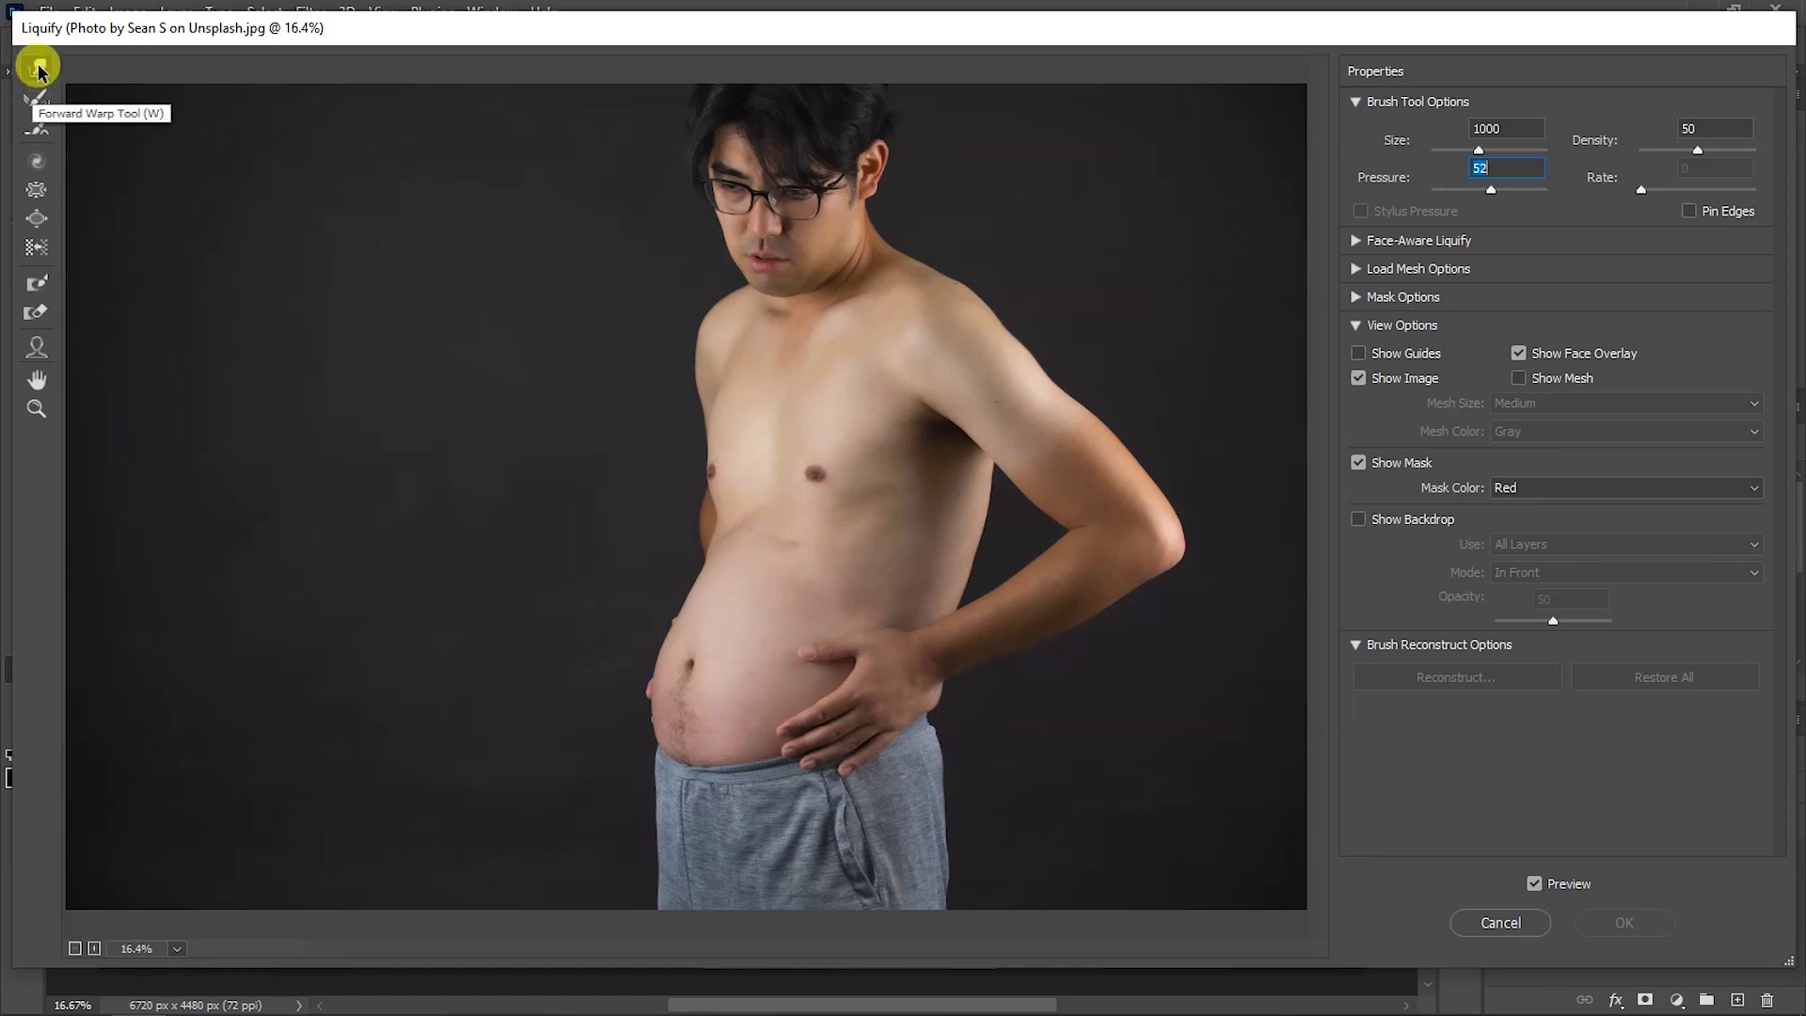
# - Reshape the man's belly edge with two Forward Warp strokes and commit Liquify to Layer 1
pyautogui.moveTo(650, 660)
pyautogui.mouseDown()
pyautogui.moveTo(705, 686)
pyautogui.moveTo(686, 674)
pyautogui.moveTo(709, 661)
pyautogui.moveTo(694, 749)
pyautogui.moveTo(794, 472)
pyautogui.moveTo(722, 701)
pyautogui.mouseUp()
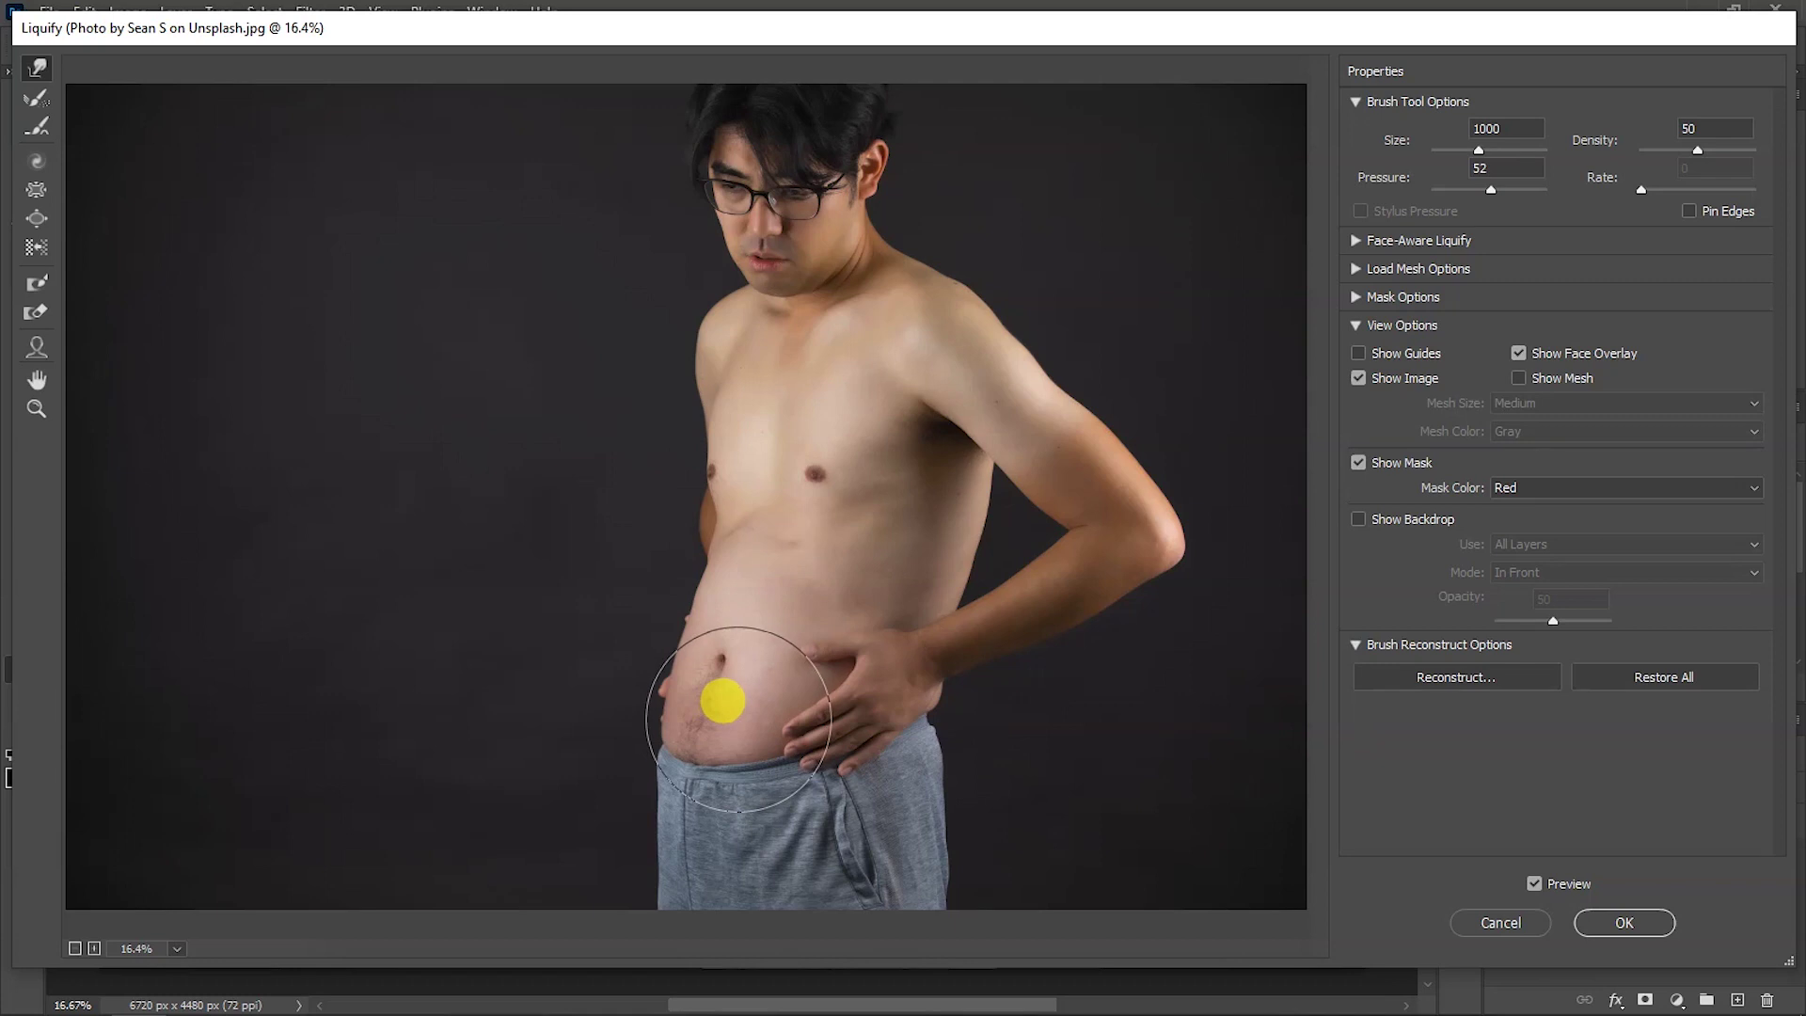
pyautogui.moveTo(744, 482)
pyautogui.mouseDown()
pyautogui.moveTo(738, 291)
pyautogui.moveTo(767, 593)
pyautogui.mouseUp()
pyautogui.click(1599, 921)
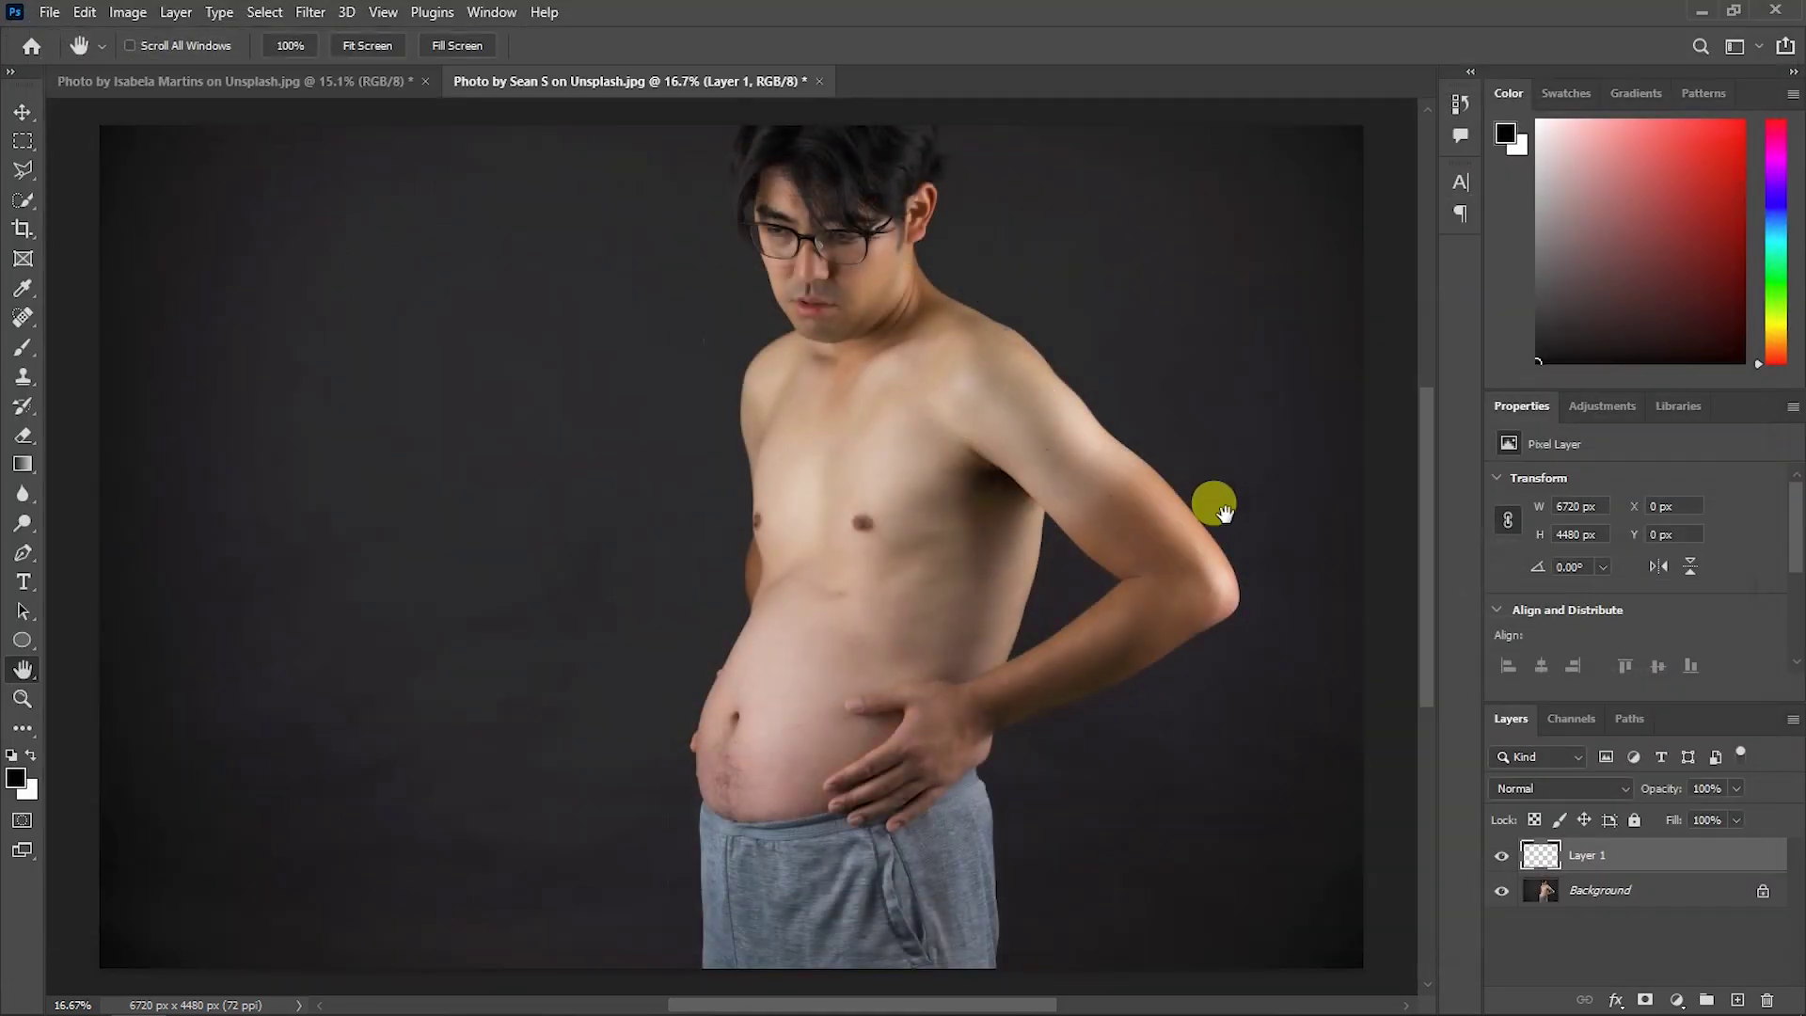
# - Hide and reshow Layer 1 to compare the warped belly with the original
pyautogui.click(1506, 944)
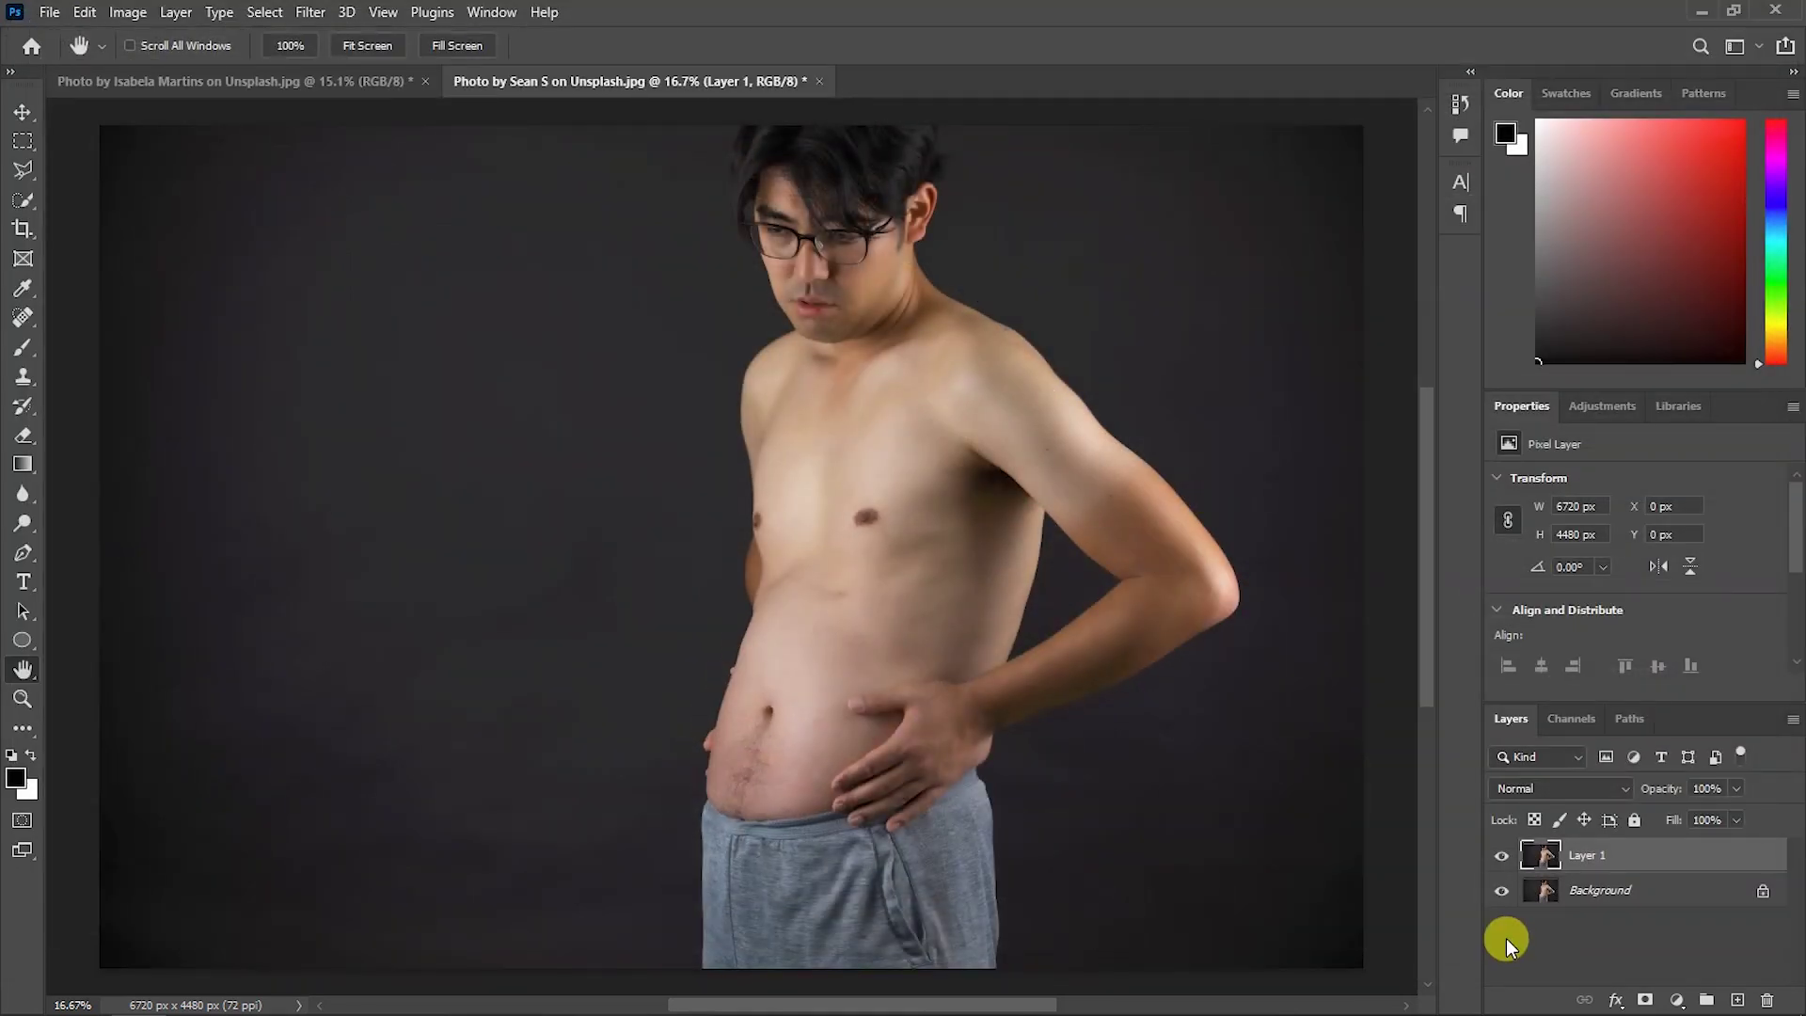
pyautogui.click(1501, 855)
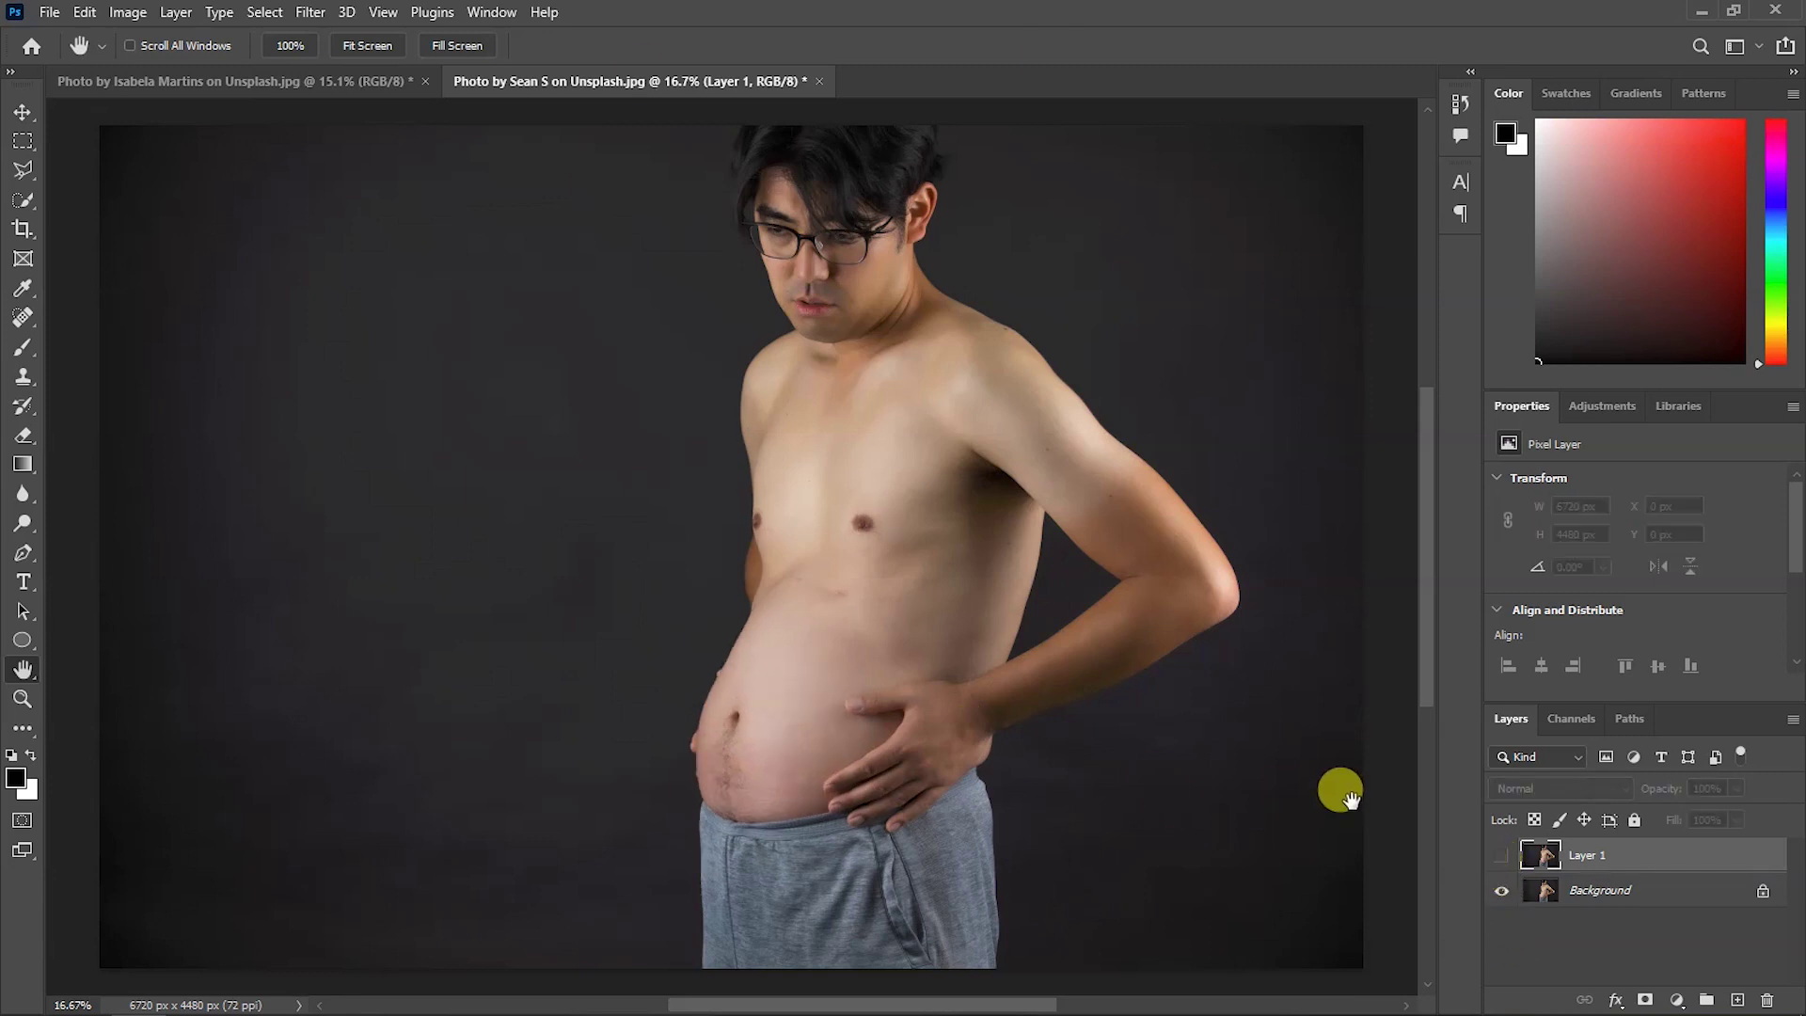
pyautogui.click(1502, 855)
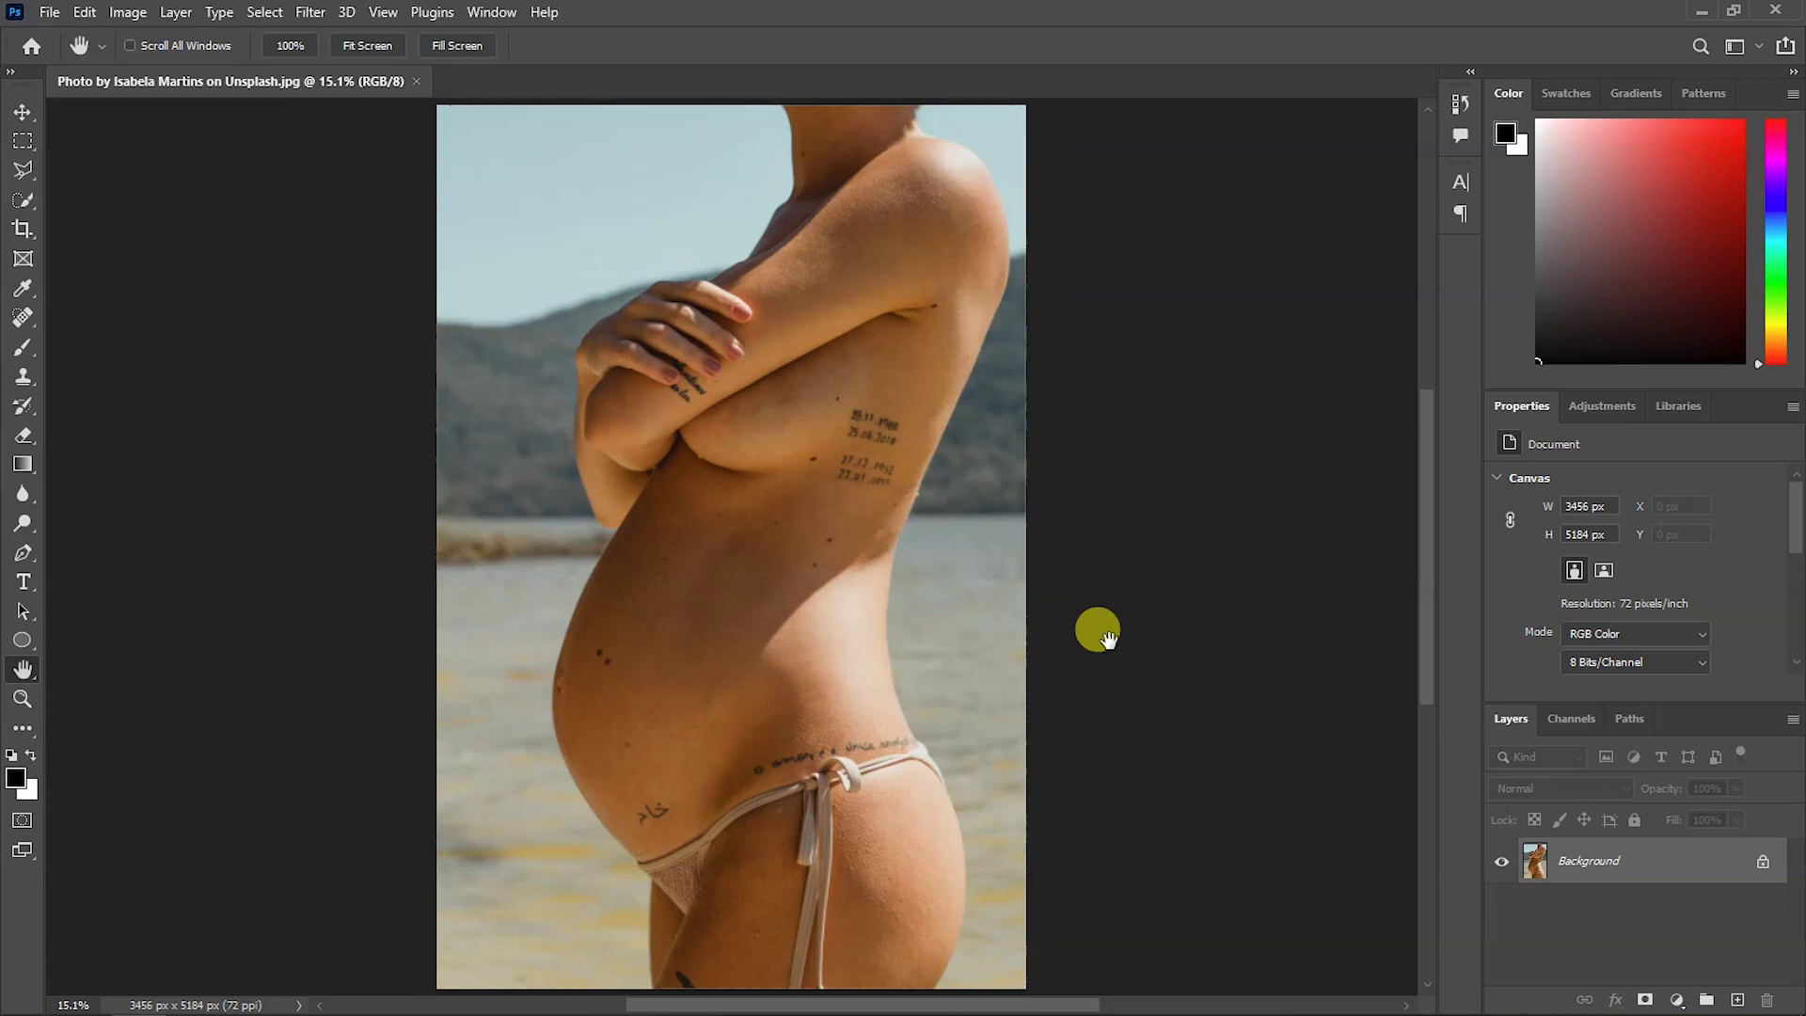
# - Duplicate the pregnant woman's photo into Layer 1 and open it in Liquify
pyautogui.hotkey('ctrl', 'j')
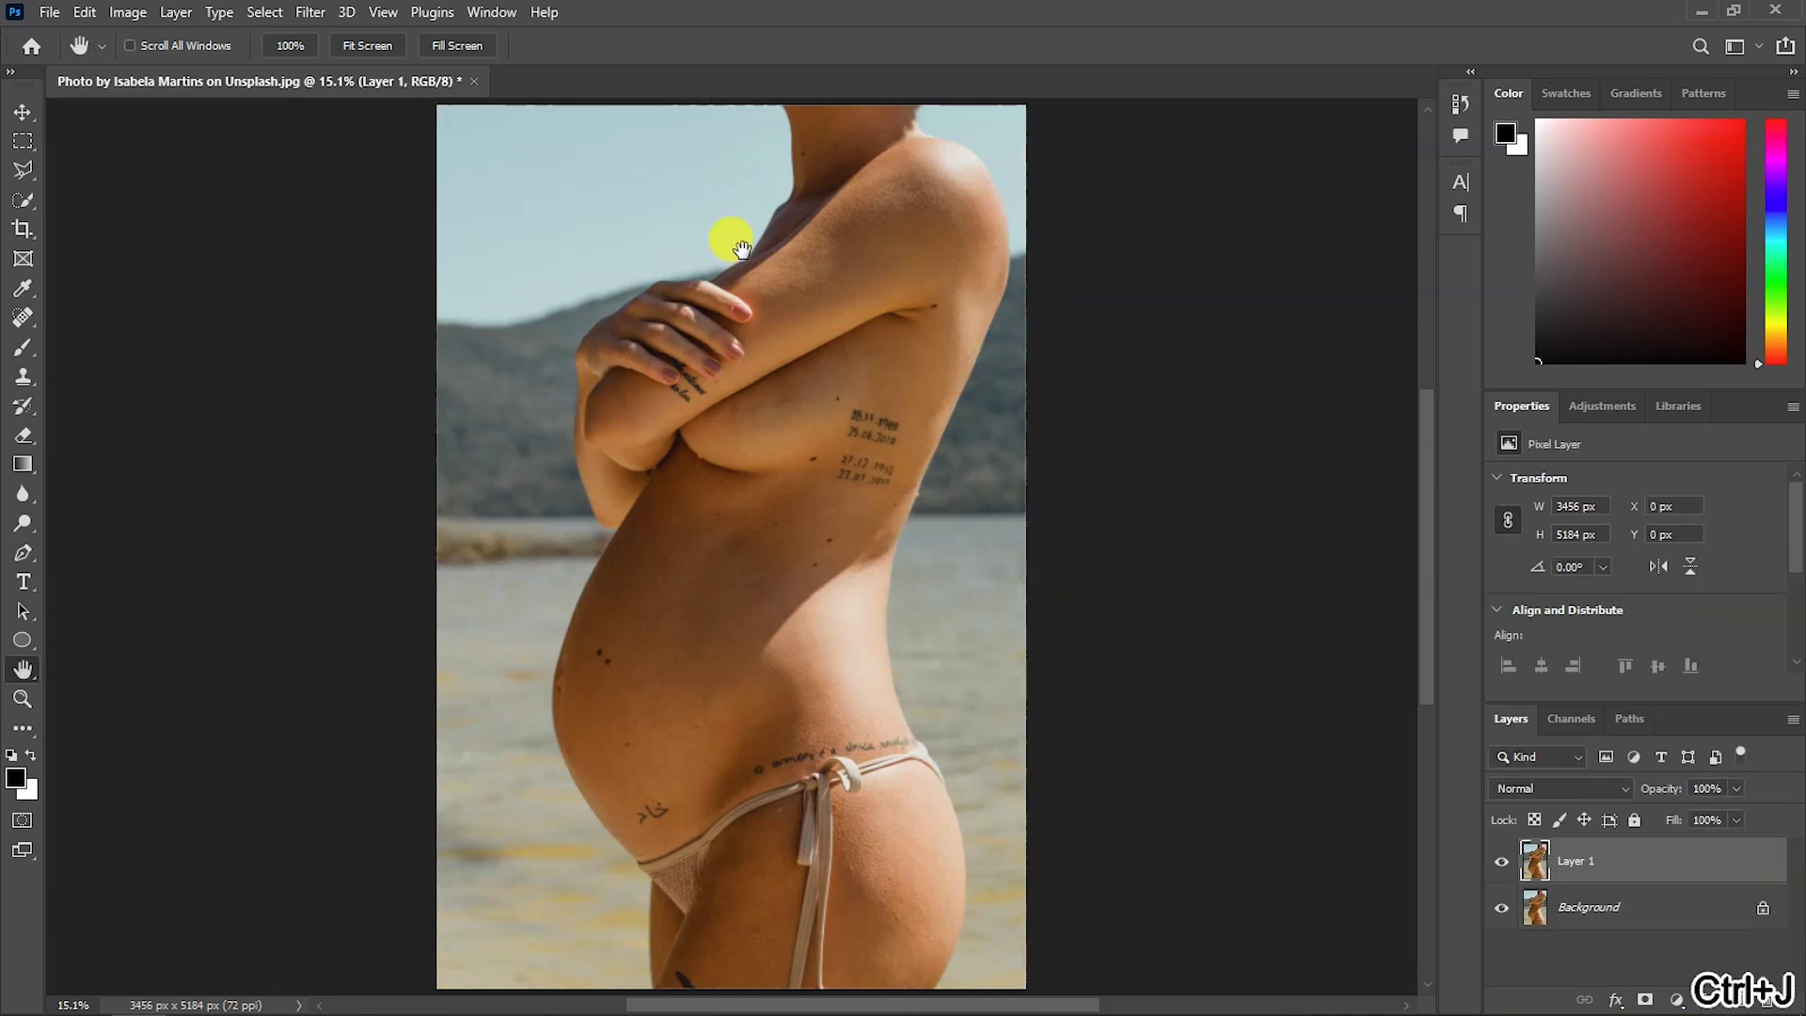
pyautogui.click(307, 13)
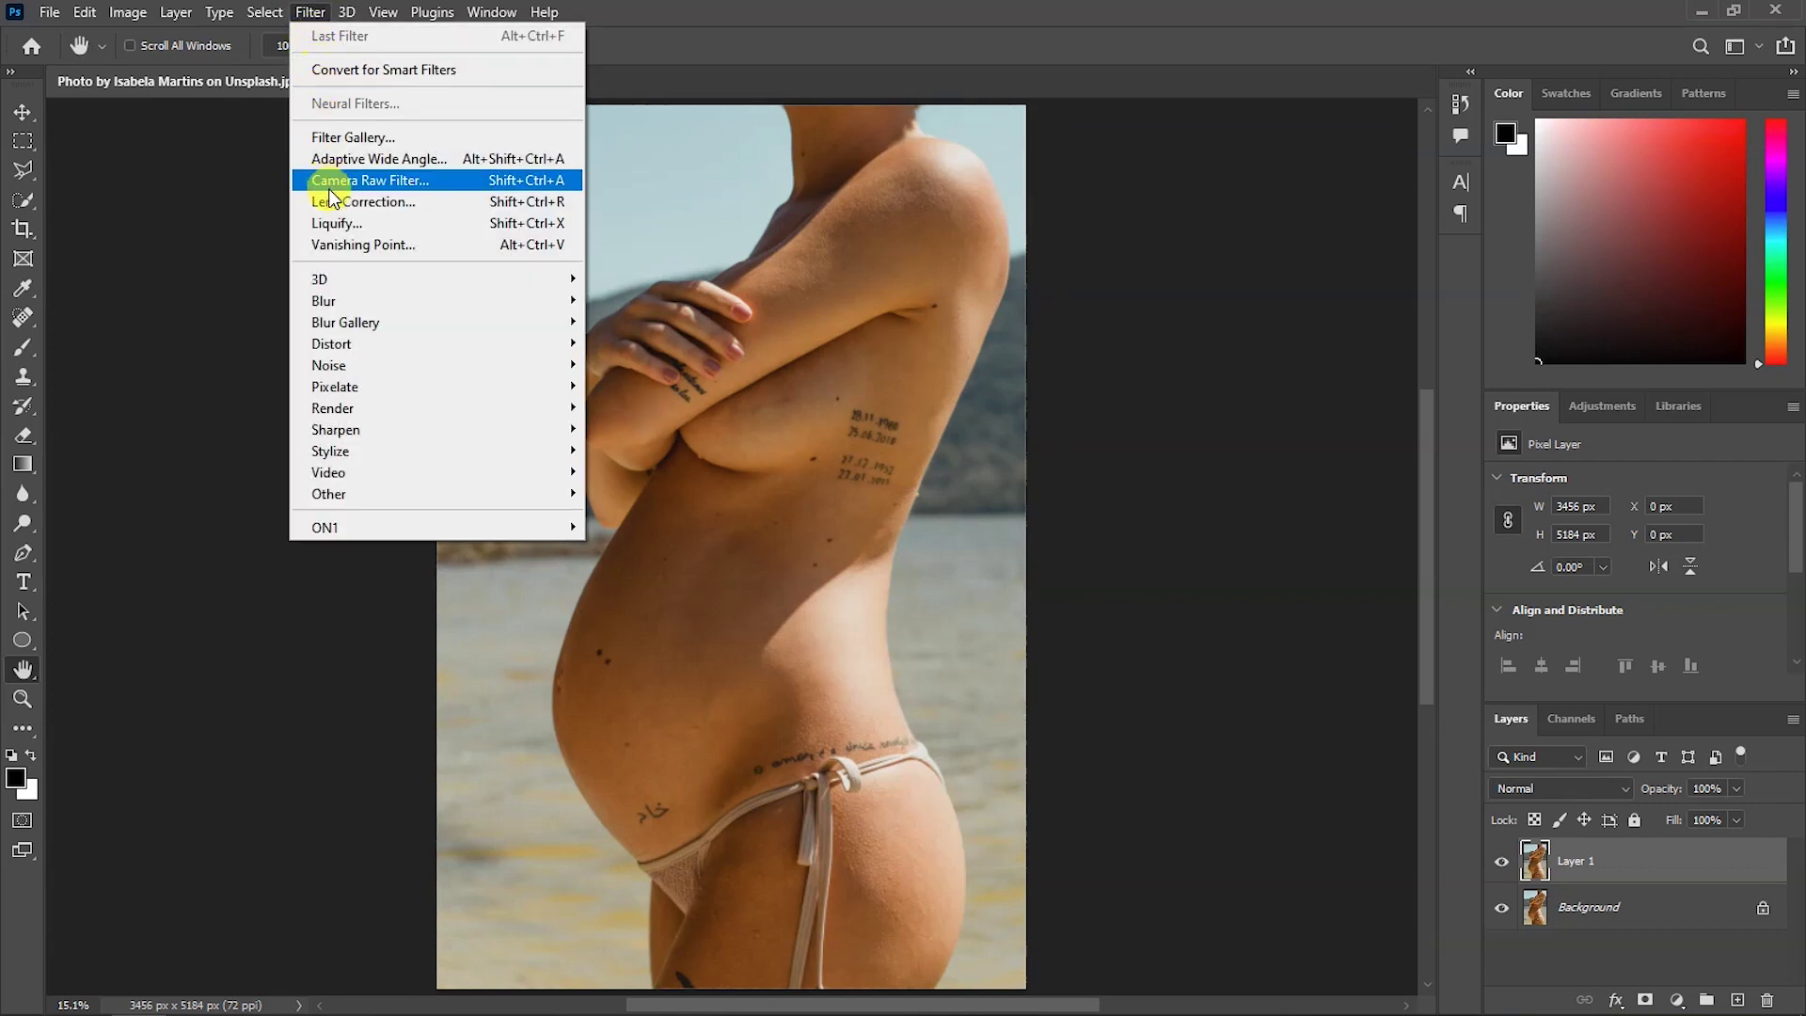
pyautogui.click(334, 224)
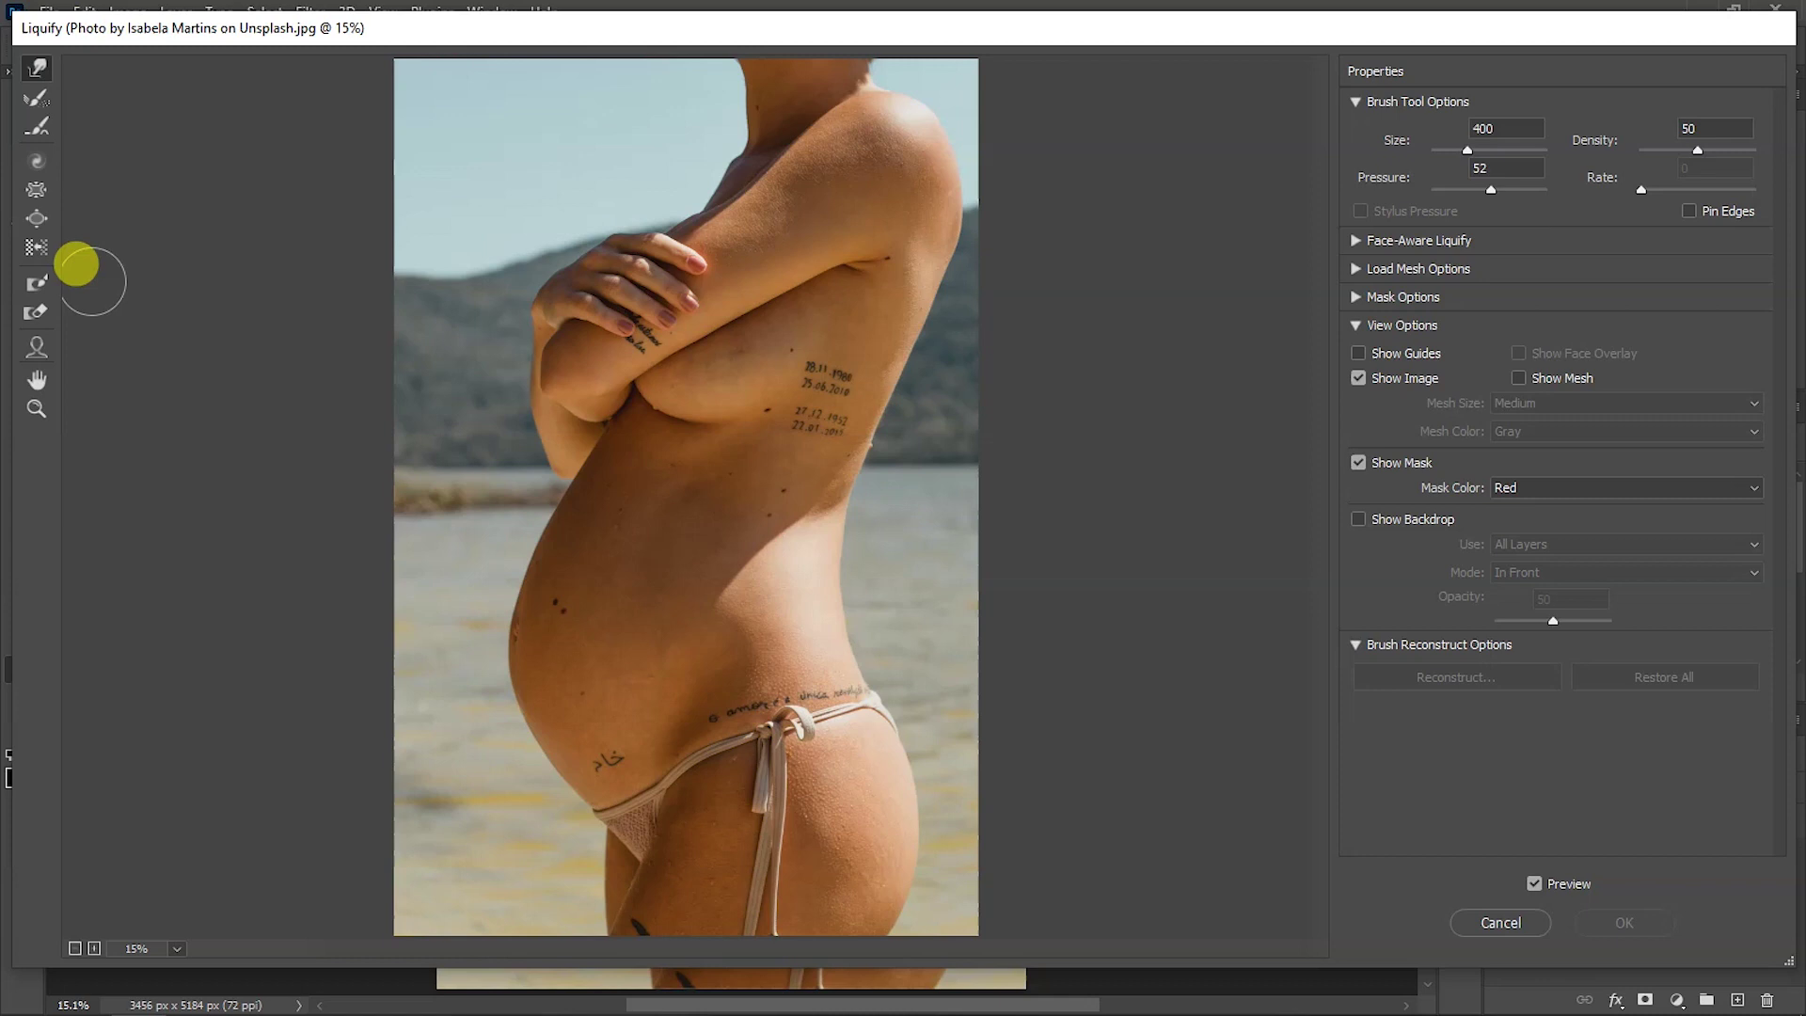
# - Paint a freeze mask band along the belly with density 100 and brush size 400
pyautogui.click(34, 289)
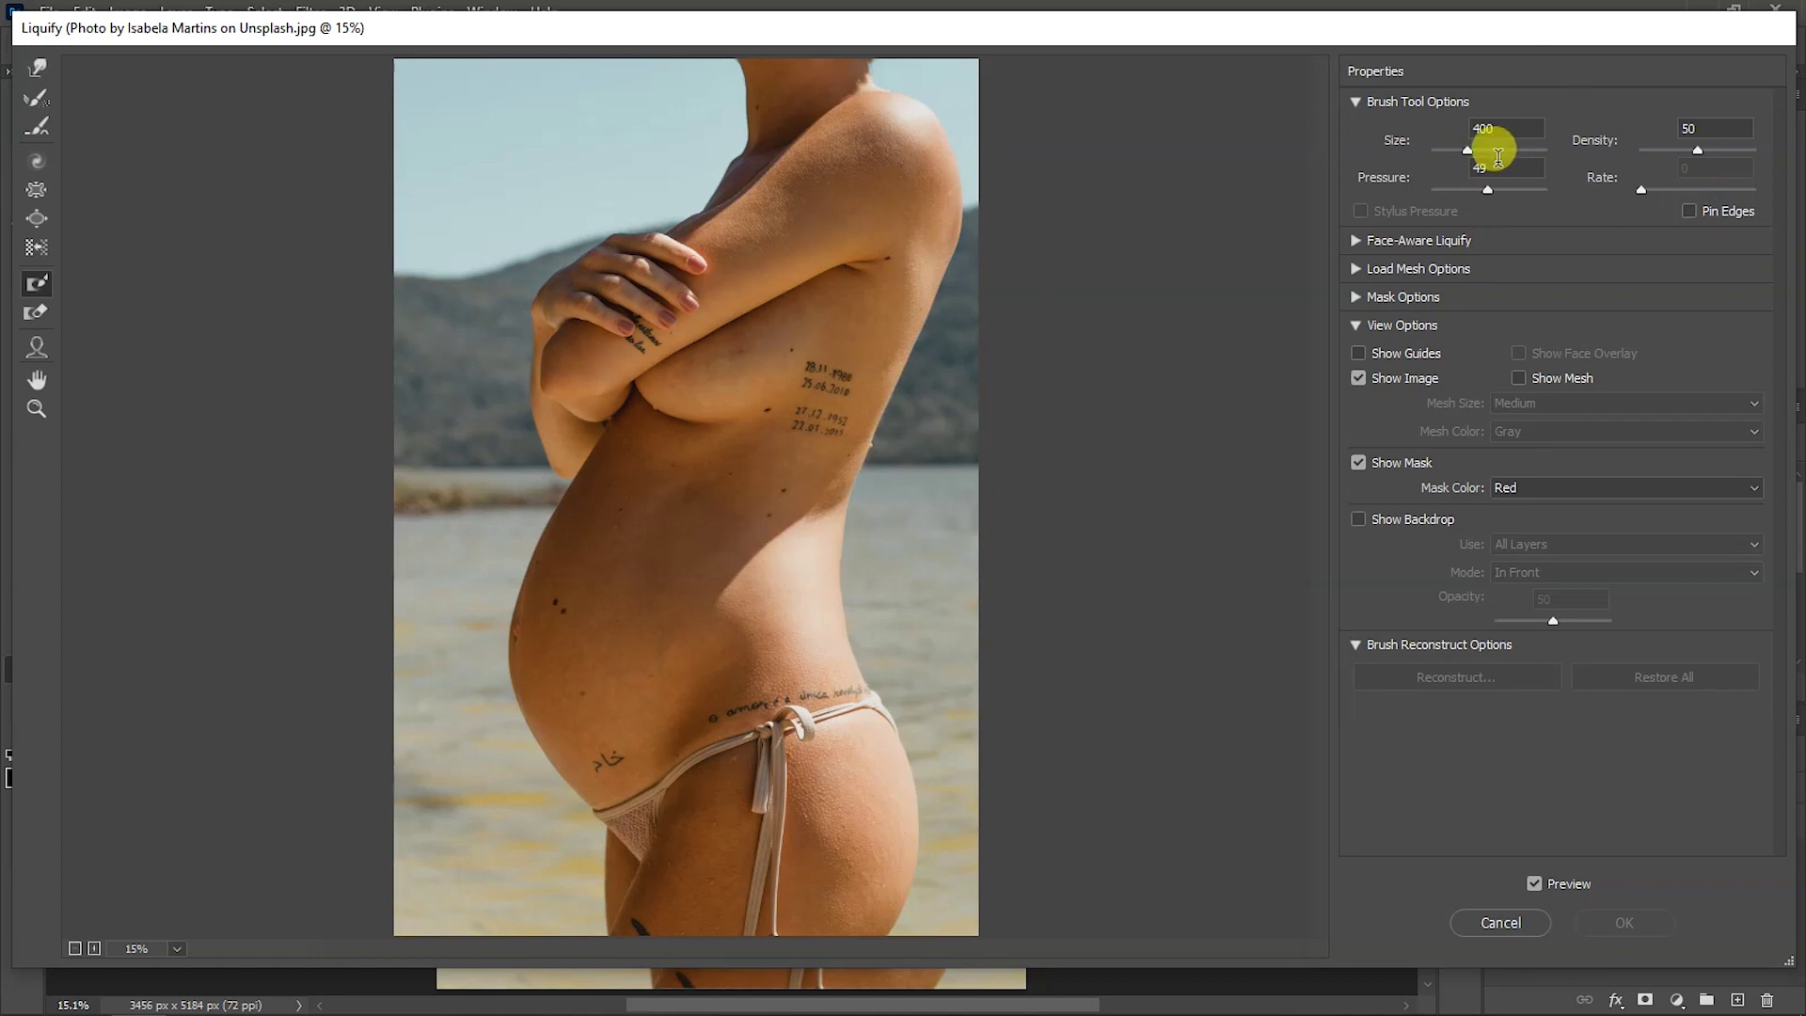
pyautogui.press(']')
pyautogui.press(']')
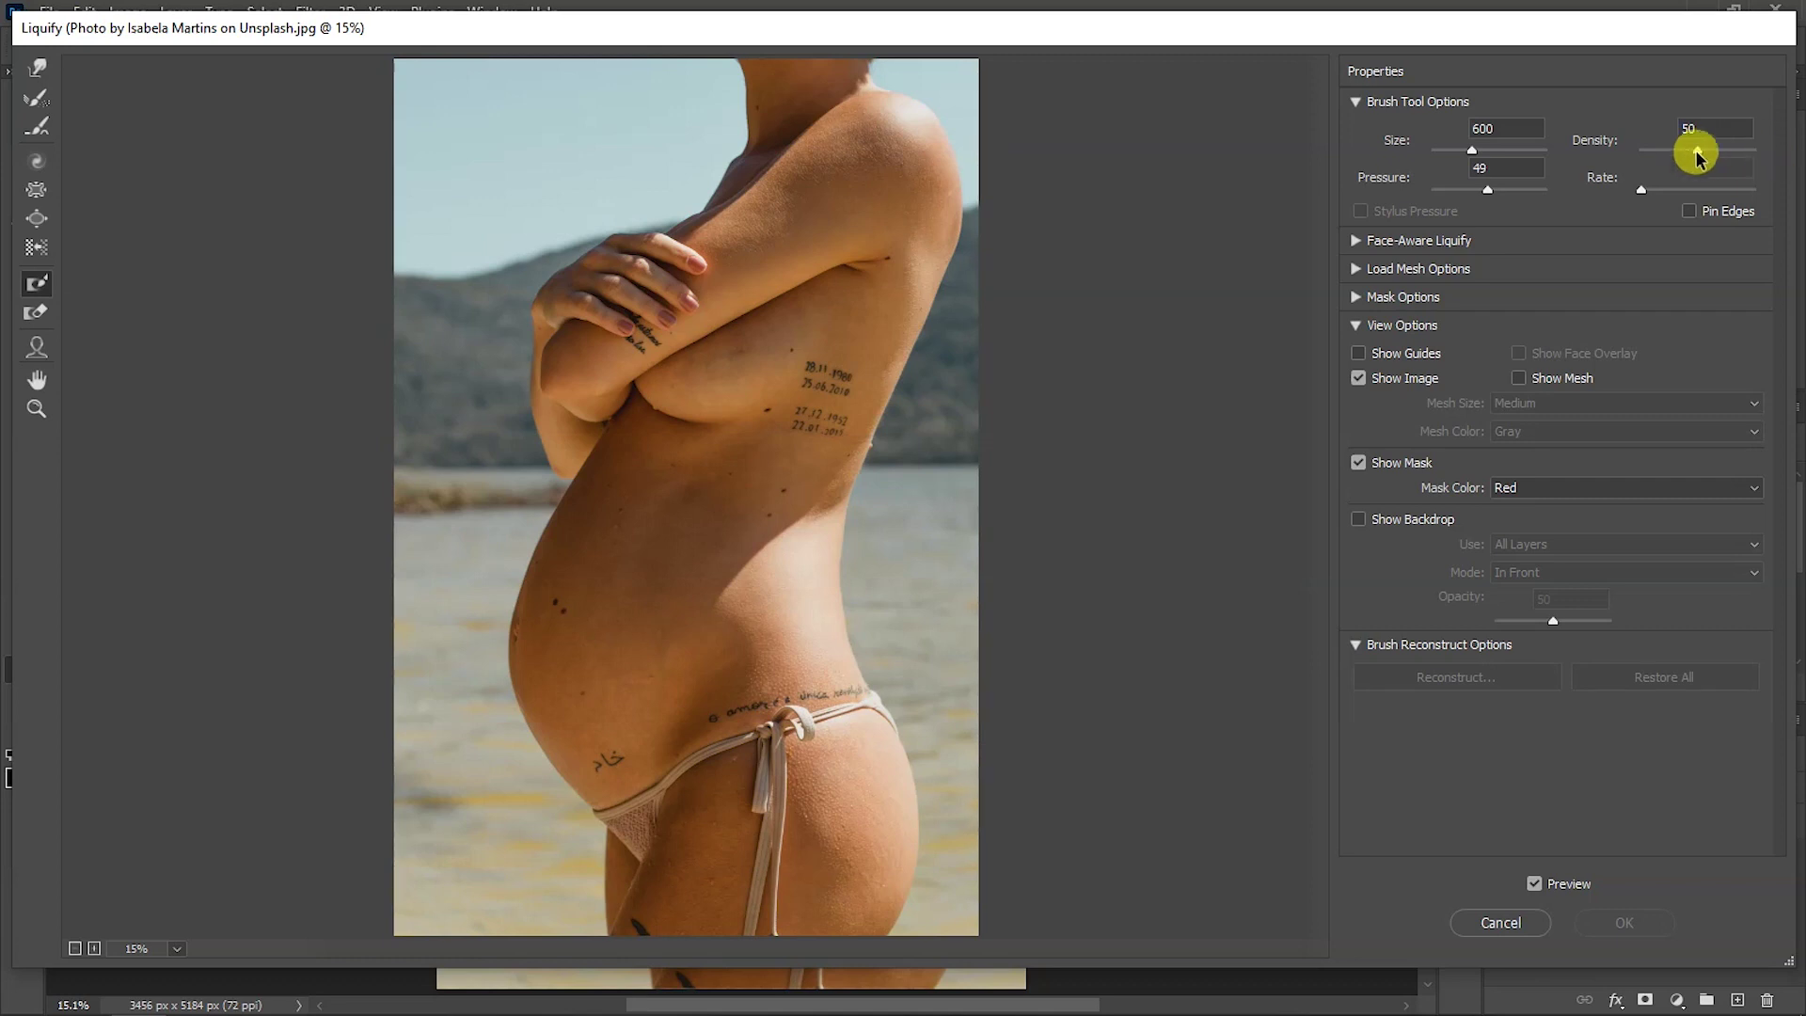
pyautogui.moveTo(1696, 152); pyautogui.dragTo(1755, 150)
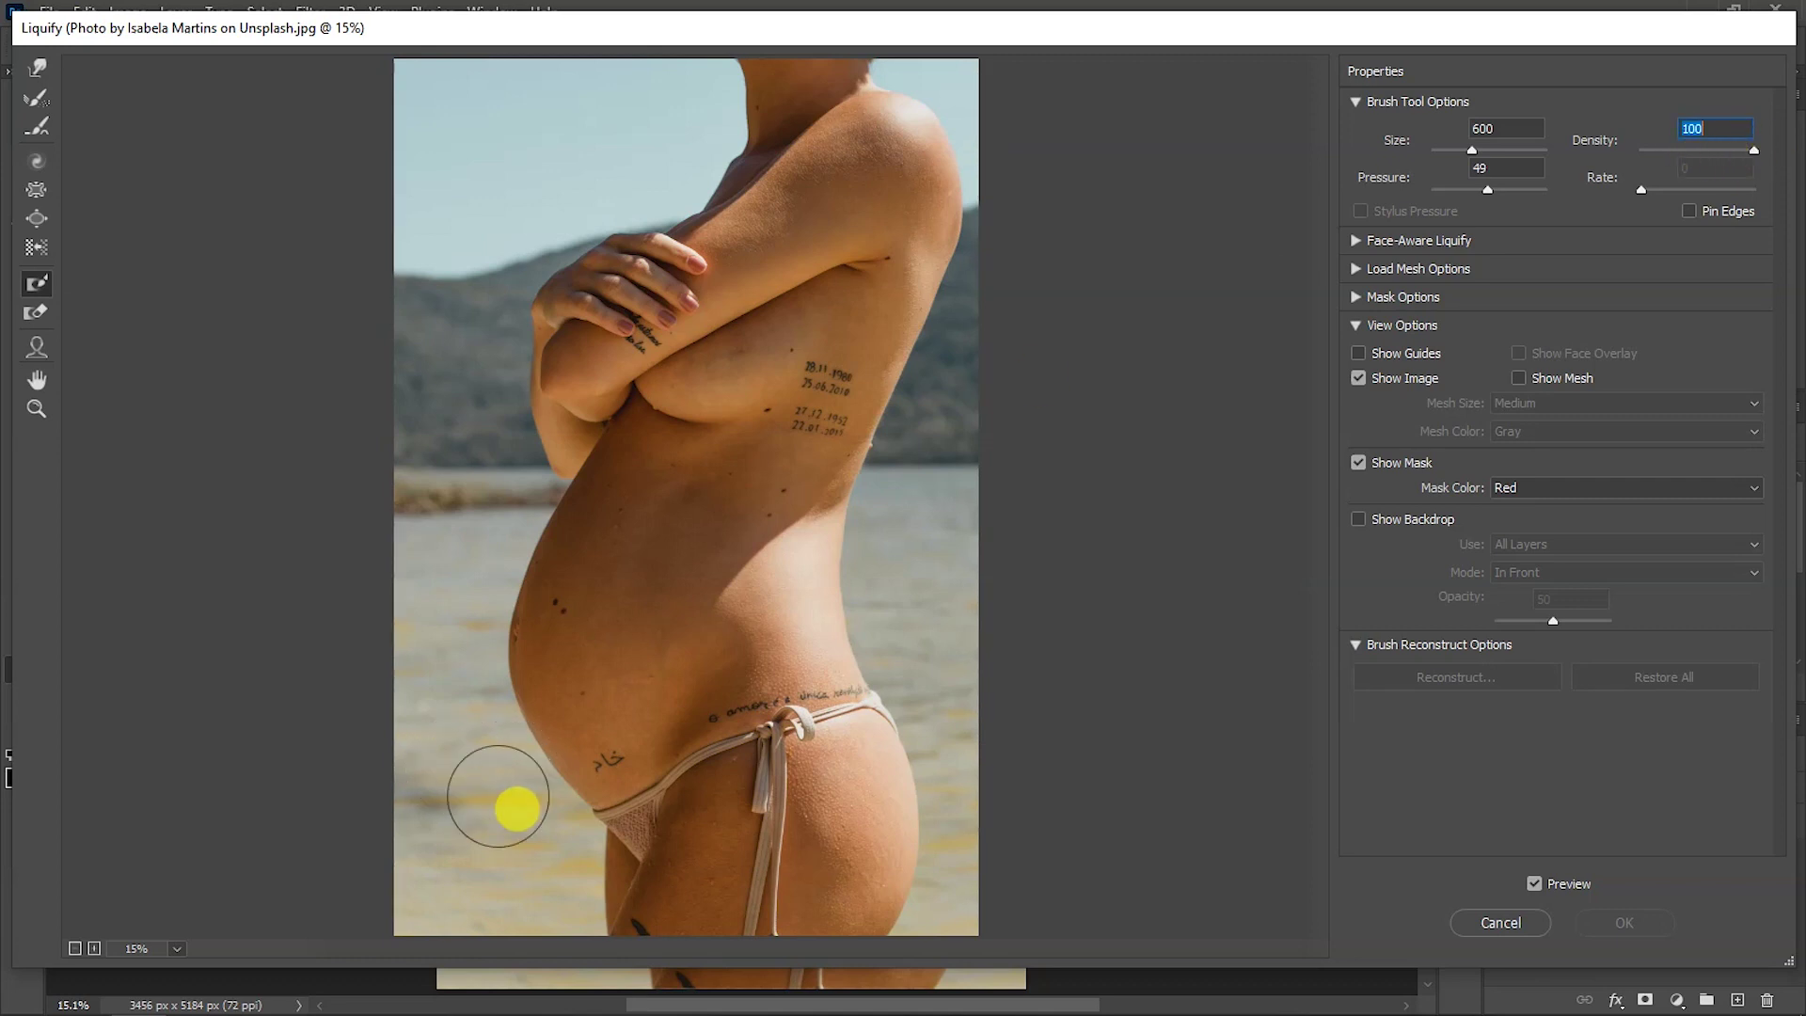
pyautogui.press('[')
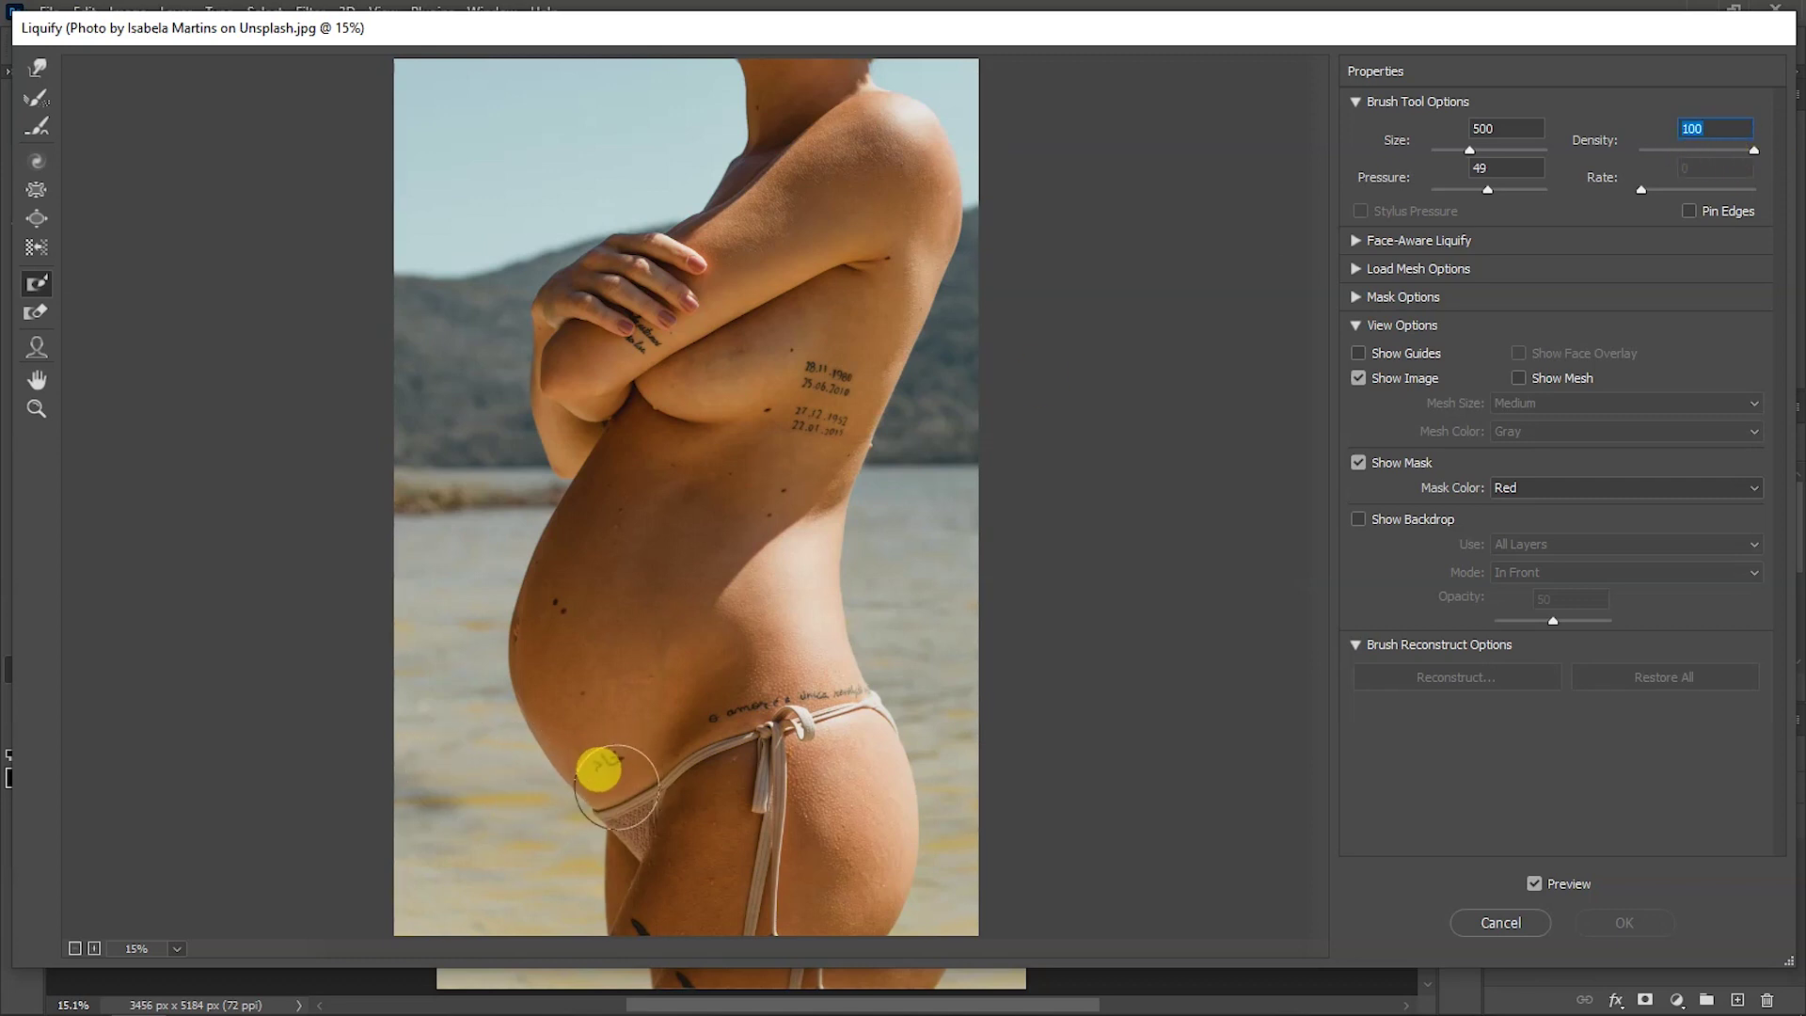
pyautogui.press('[')
pyautogui.moveTo(609, 769)
pyautogui.mouseDown()
pyautogui.moveTo(564, 633)
pyautogui.moveTo(589, 461)
pyautogui.mouseUp()
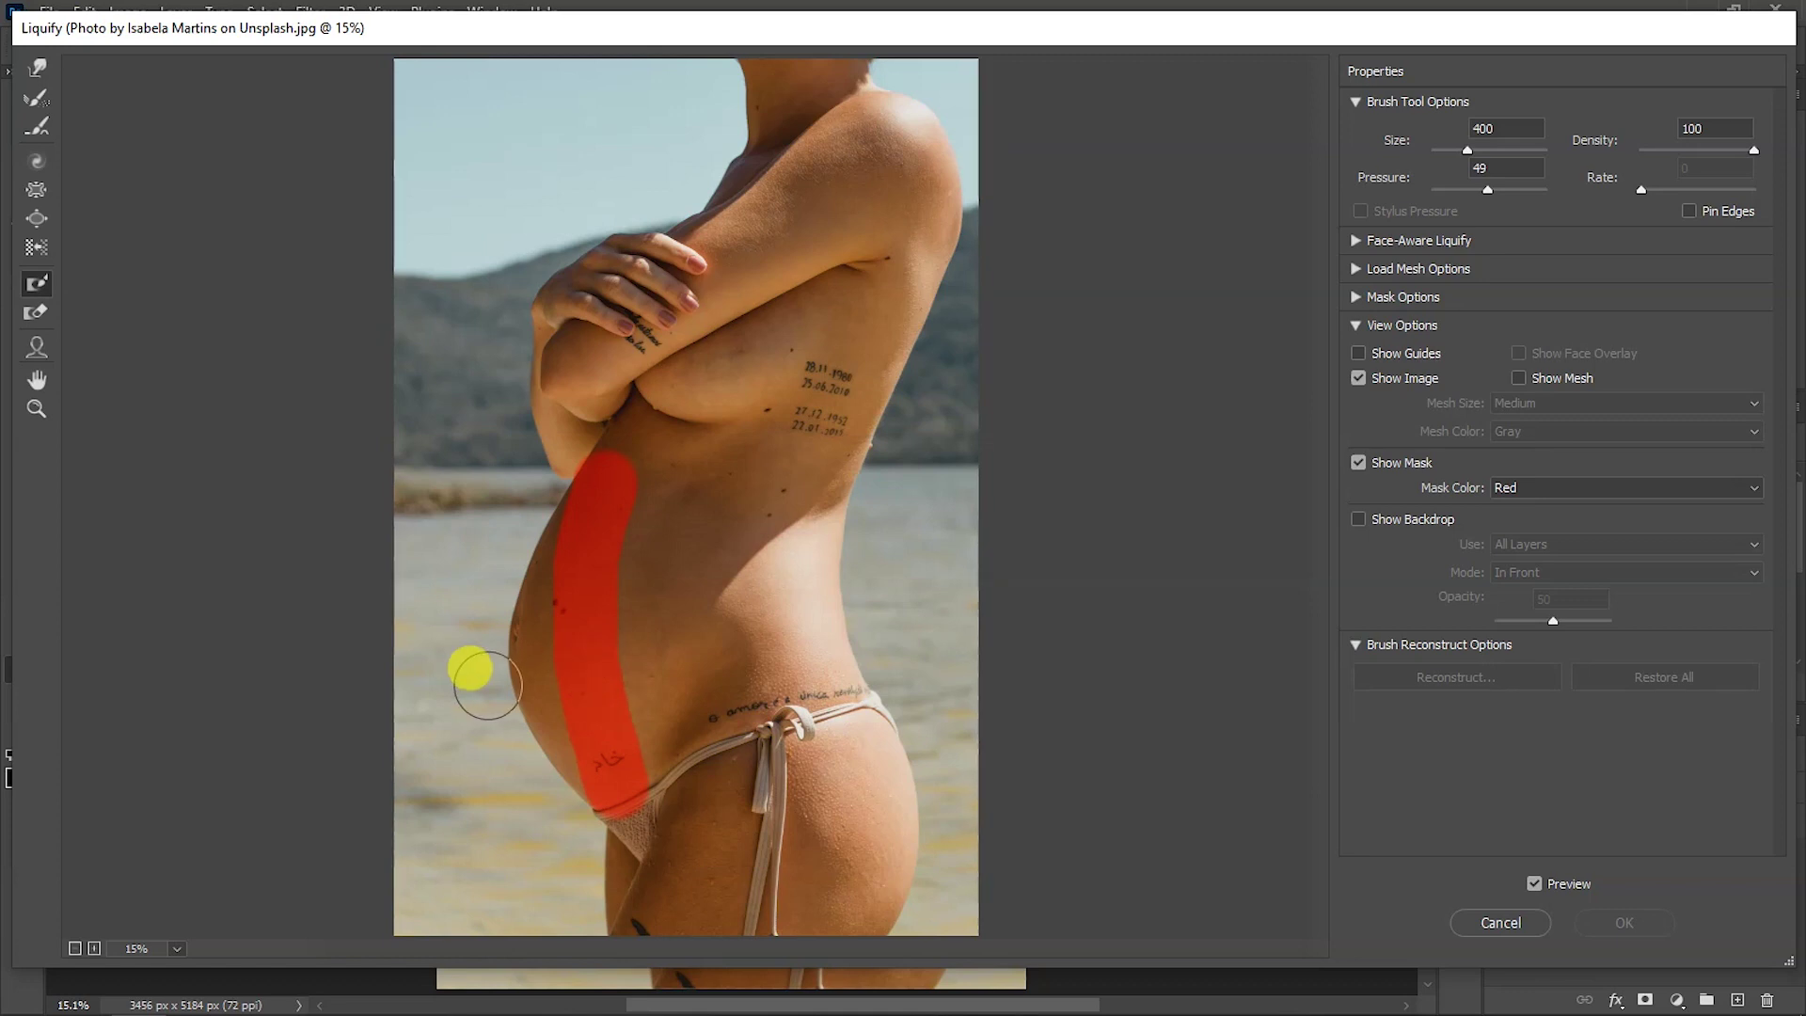
# - Push the lower belly outline inward with a size-500 Forward Warp brush
pyautogui.click(38, 69)
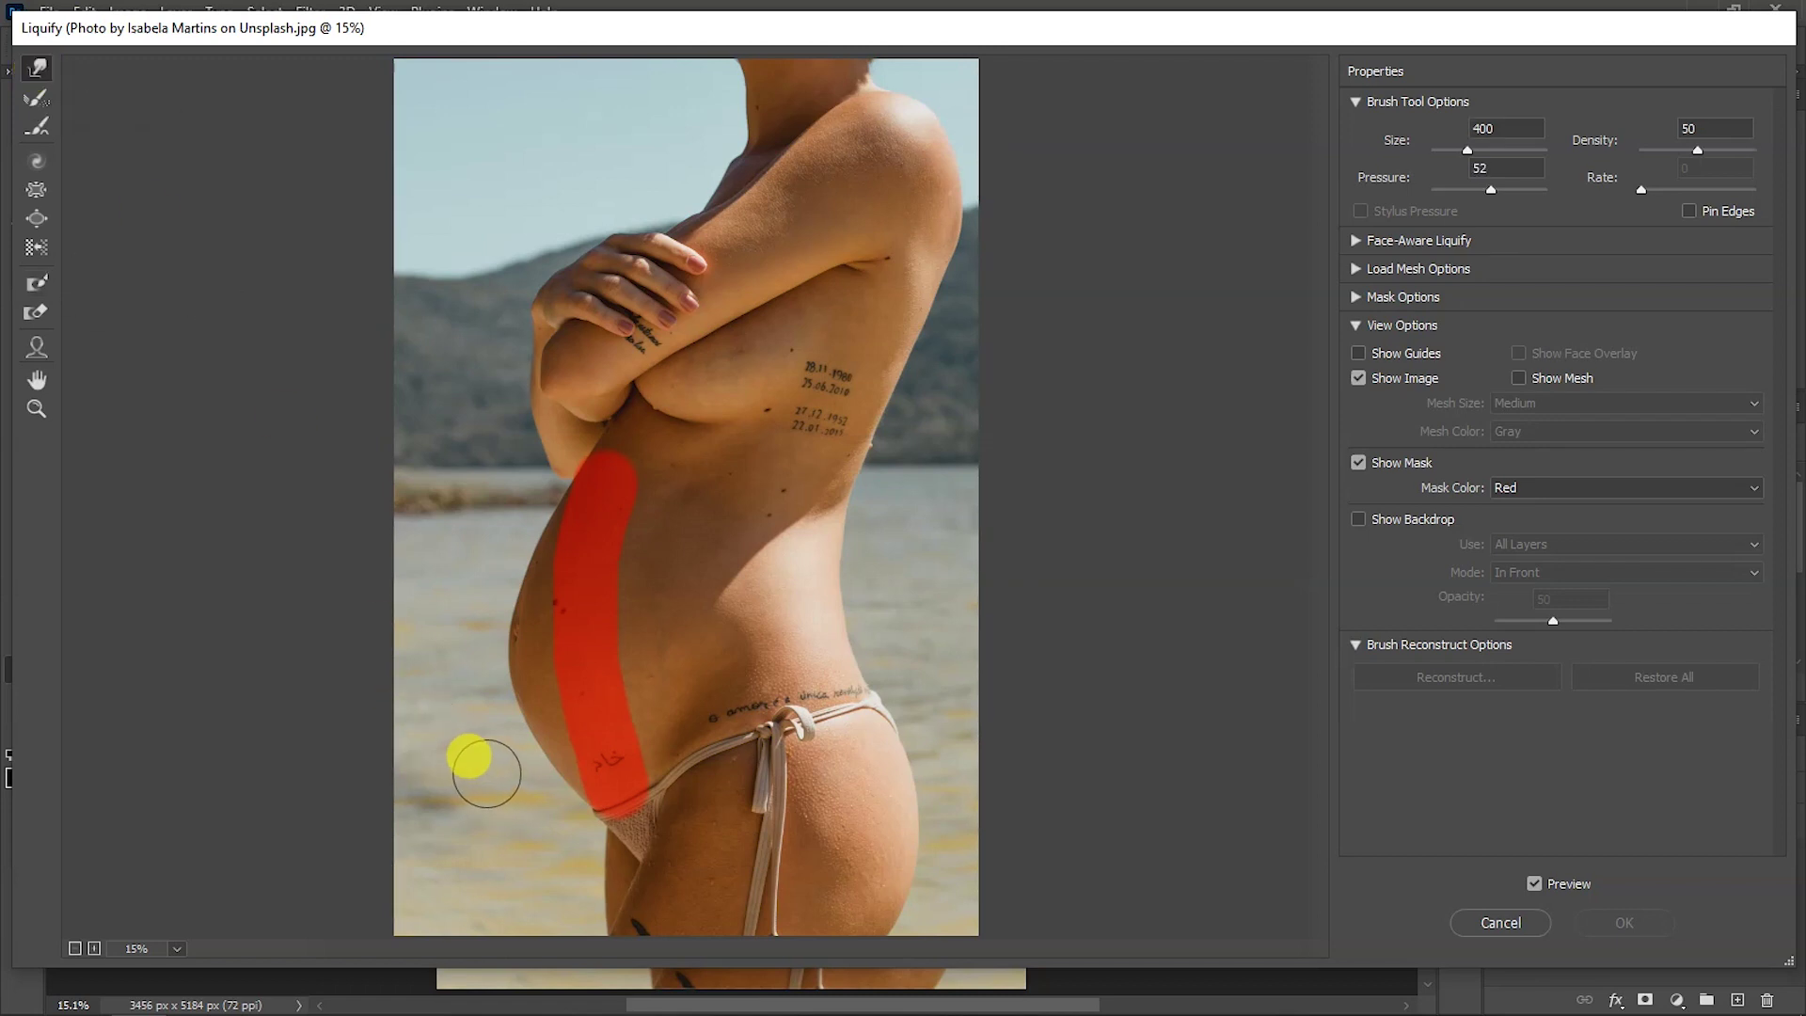
pyautogui.press(']')
pyautogui.moveTo(498, 767); pyautogui.dragTo(551, 738)
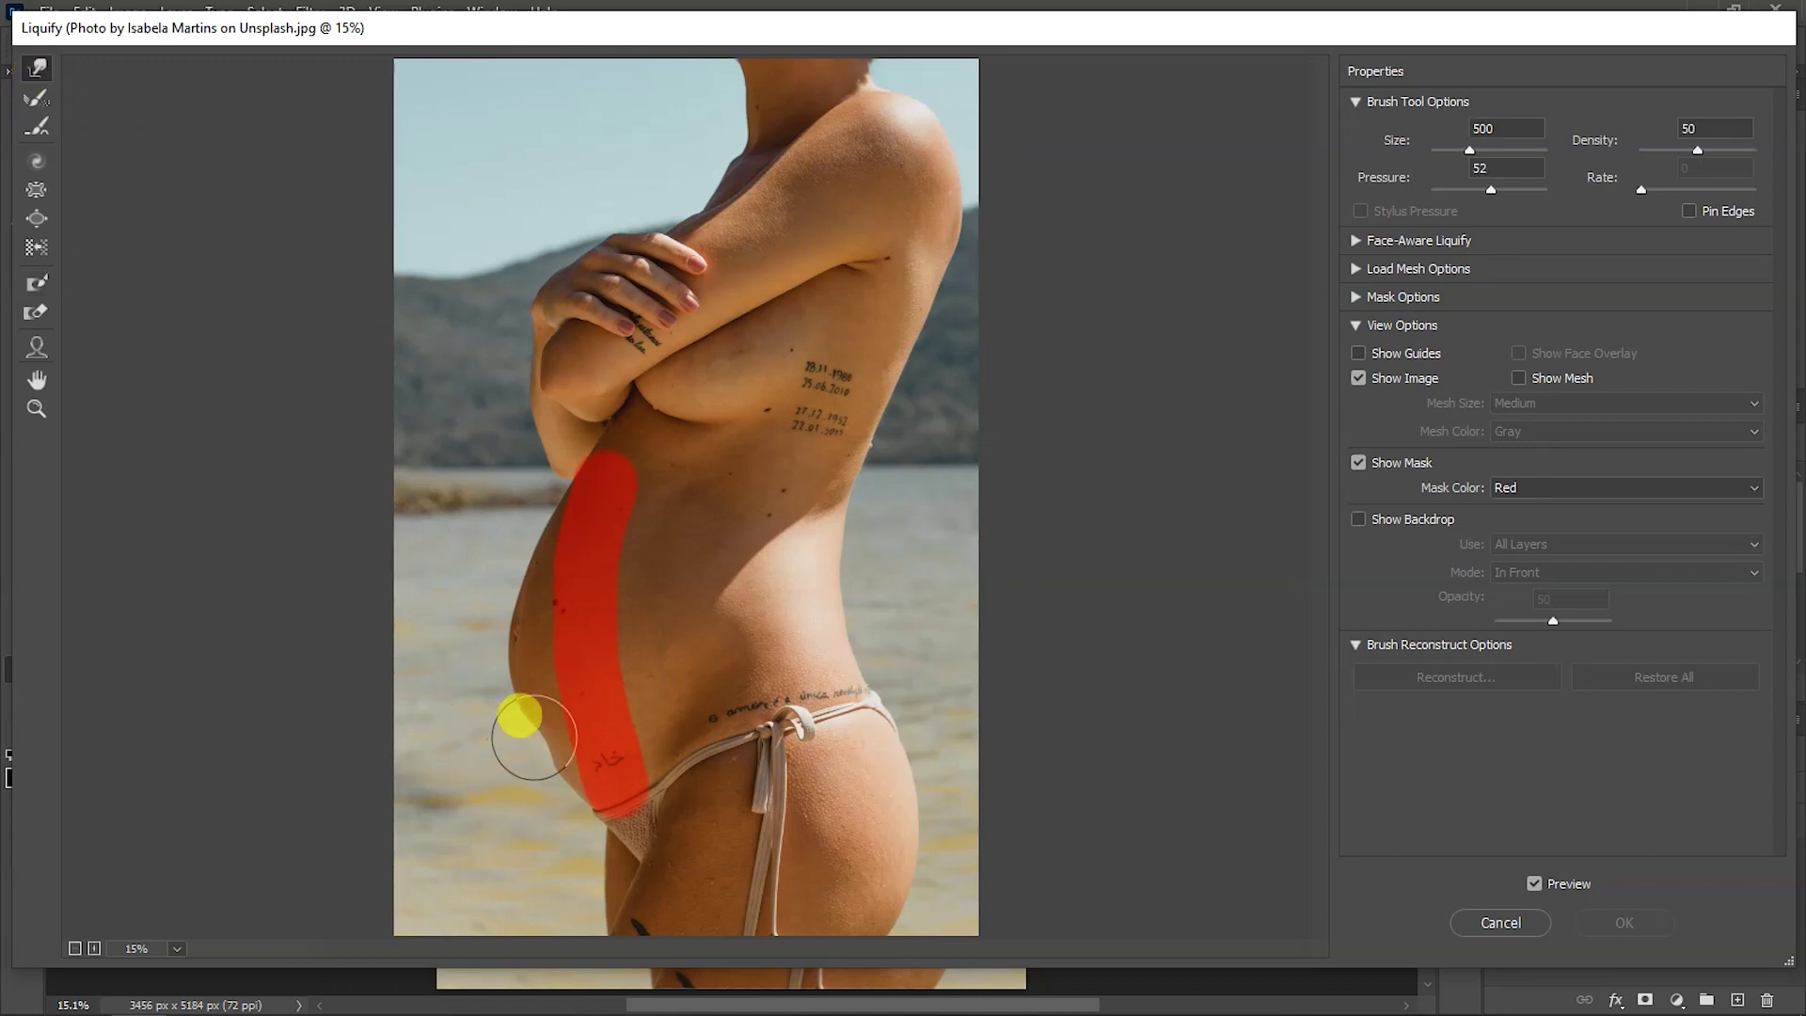
pyautogui.moveTo(511, 798)
pyautogui.mouseDown()
pyautogui.moveTo(549, 758)
pyautogui.moveTo(556, 705)
pyautogui.moveTo(603, 730)
pyautogui.mouseUp()
pyautogui.moveTo(468, 665); pyautogui.dragTo(568, 665)
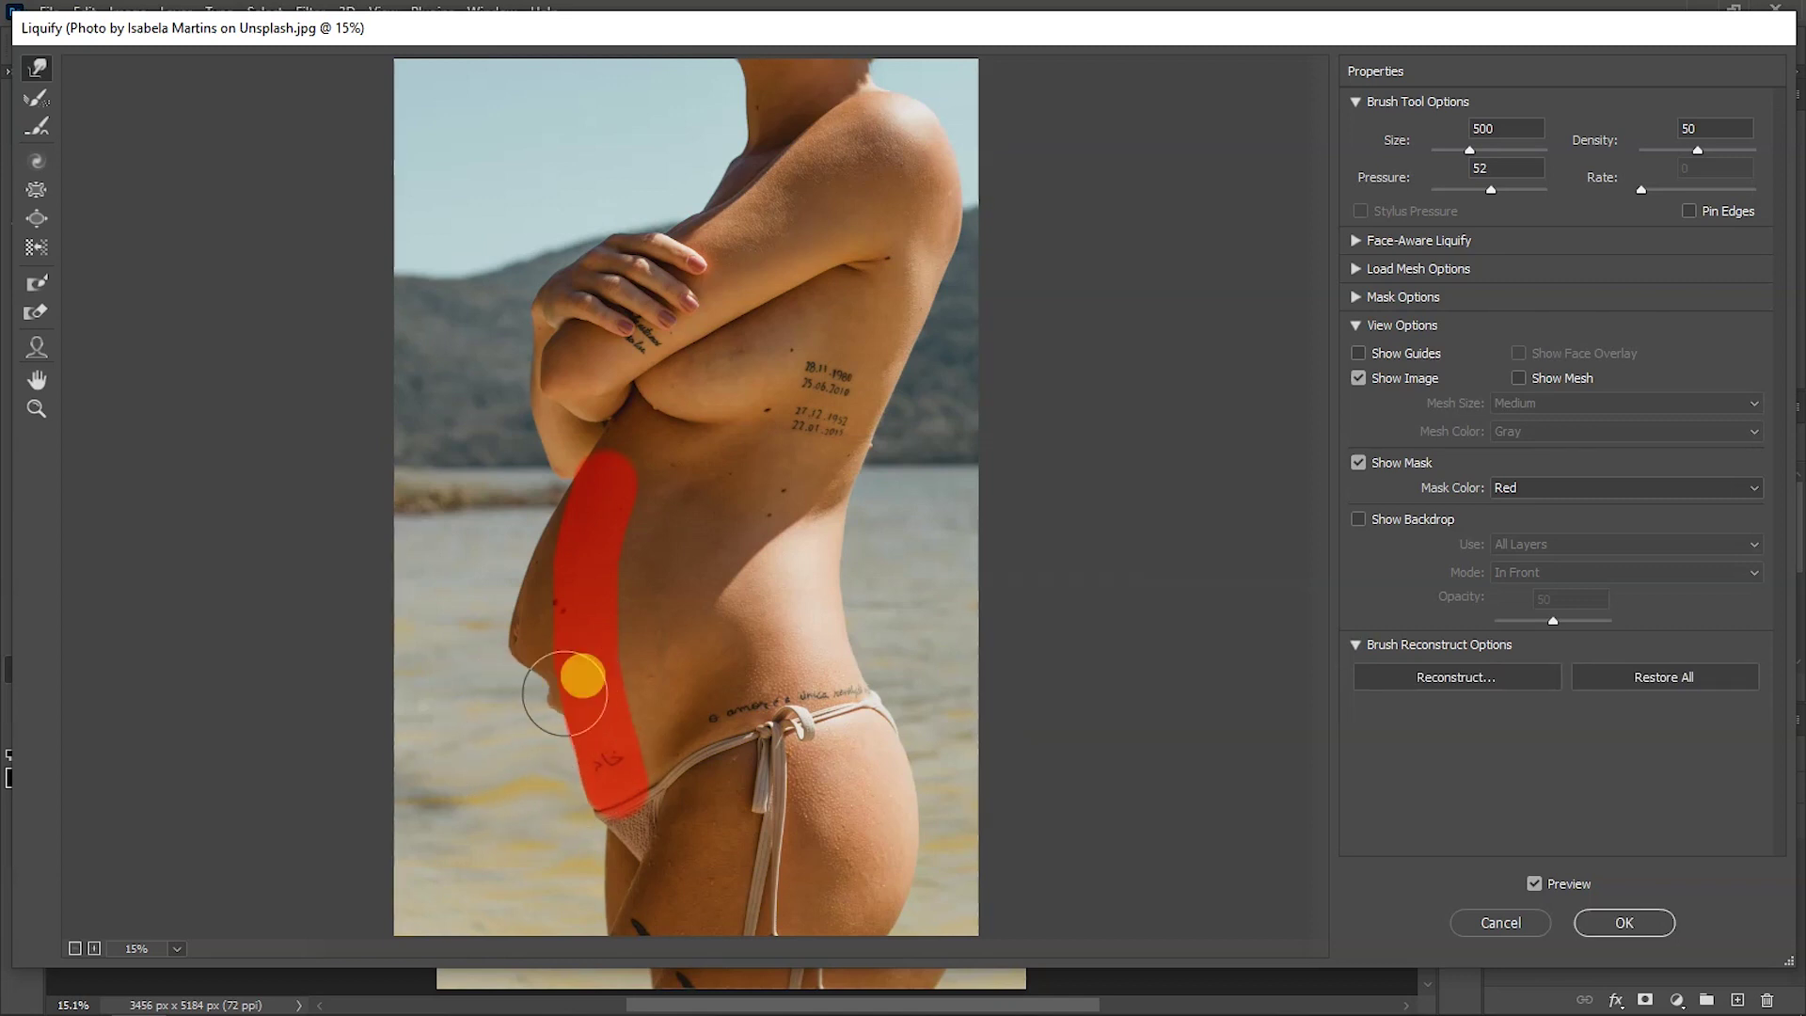
pyautogui.moveTo(469, 637); pyautogui.dragTo(574, 638)
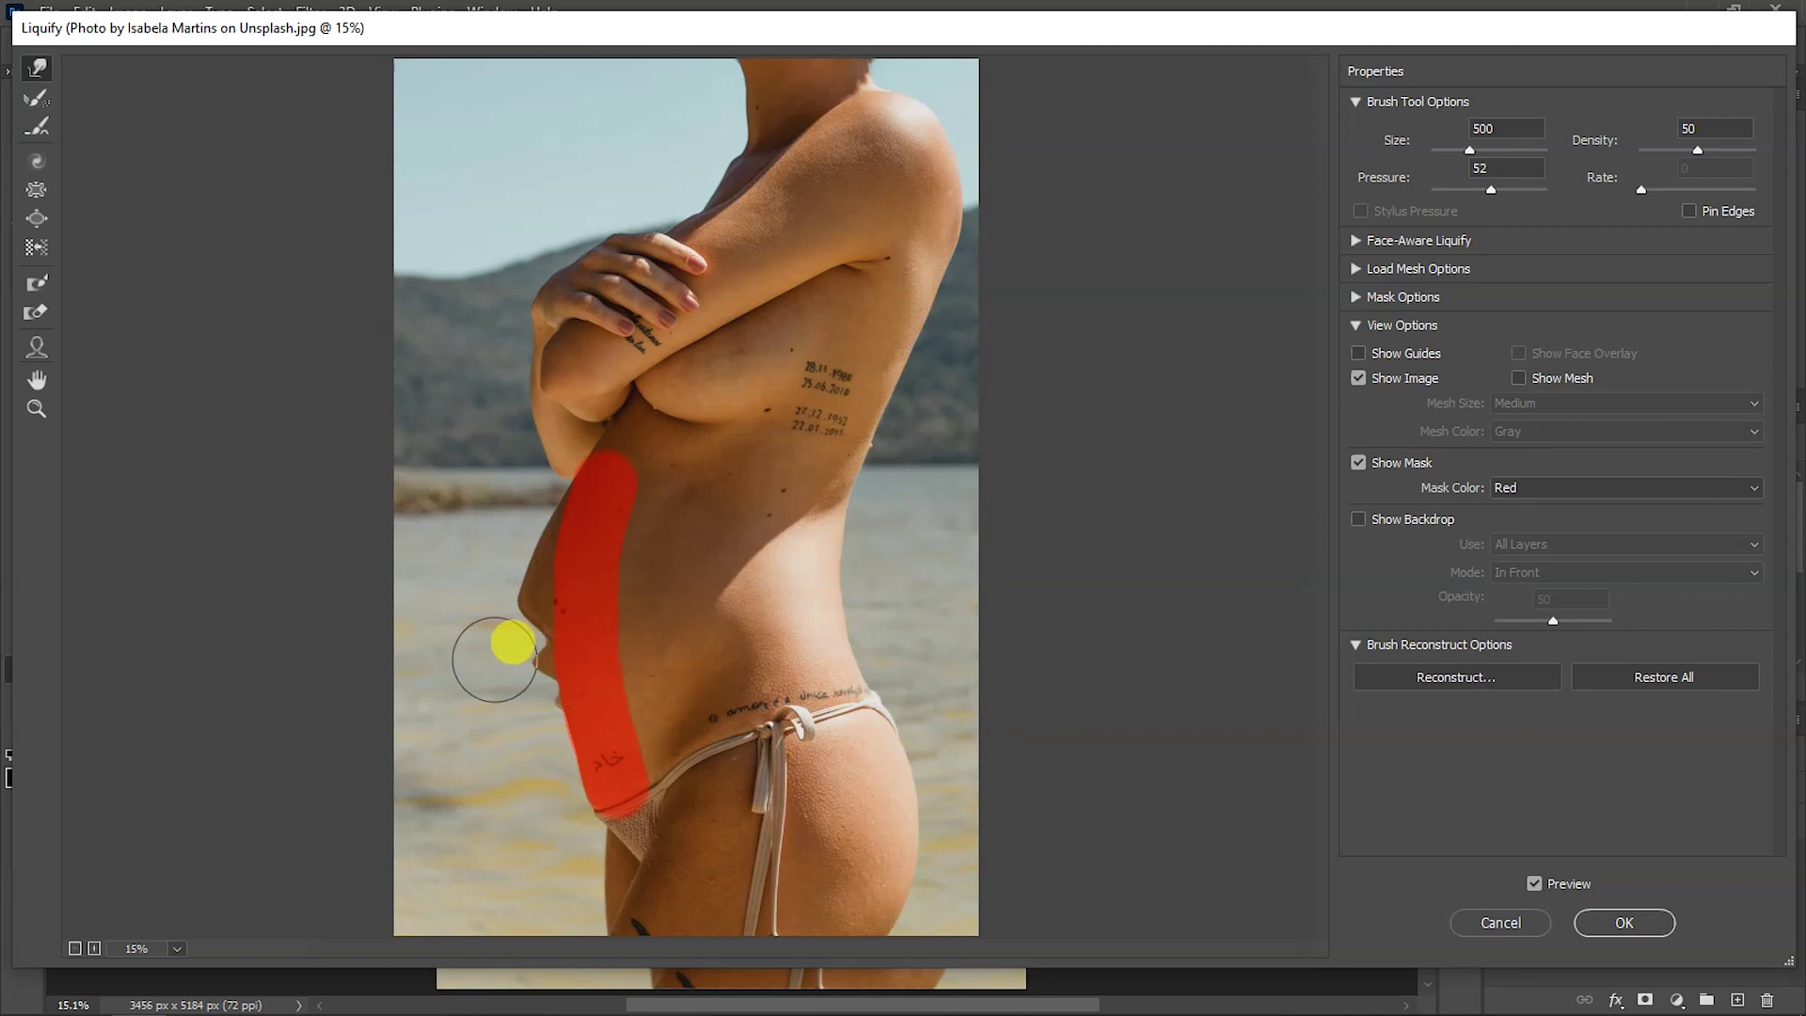
# - Flatten the remaining upper belly bulge with the warp brush at size 600
pyautogui.press(']')
pyautogui.moveTo(491, 585); pyautogui.dragTo(570, 584)
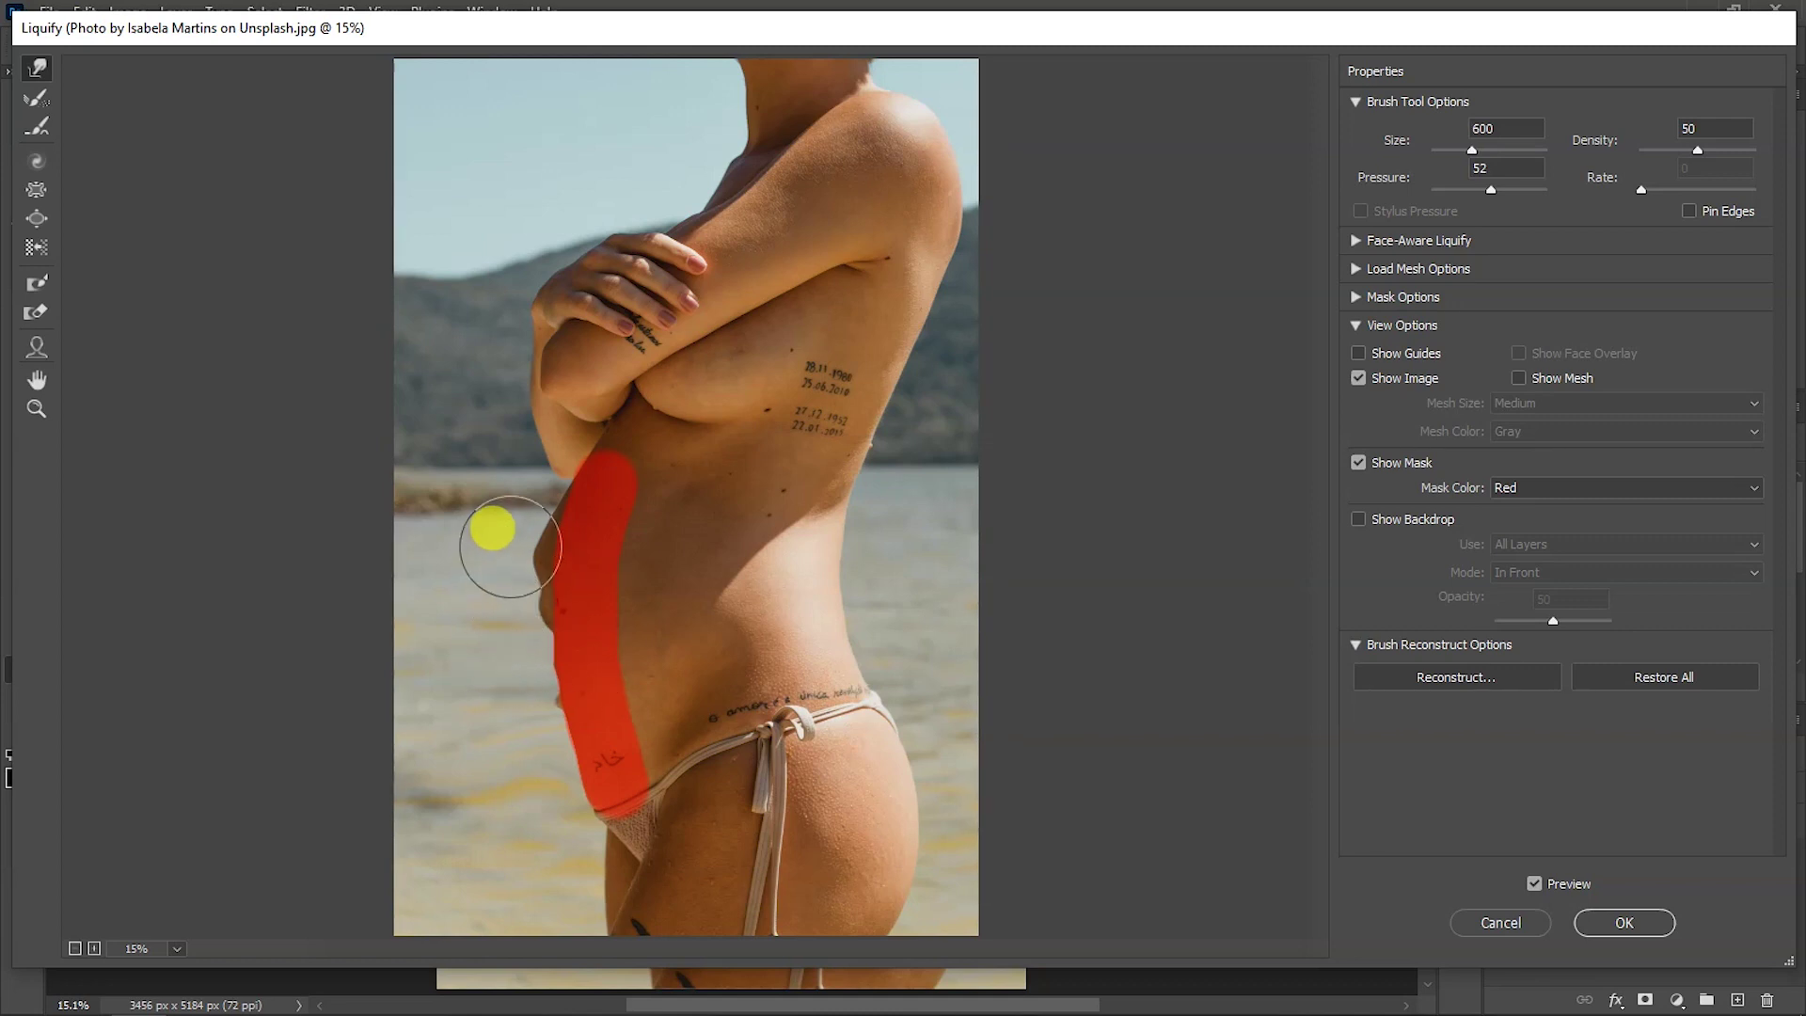
pyautogui.moveTo(519, 491); pyautogui.dragTo(542, 497)
pyautogui.moveTo(480, 577)
pyautogui.mouseDown()
pyautogui.moveTo(537, 588)
pyautogui.moveTo(564, 740)
pyautogui.moveTo(509, 546)
pyautogui.moveTo(571, 527)
pyautogui.moveTo(564, 502)
pyautogui.mouseUp()
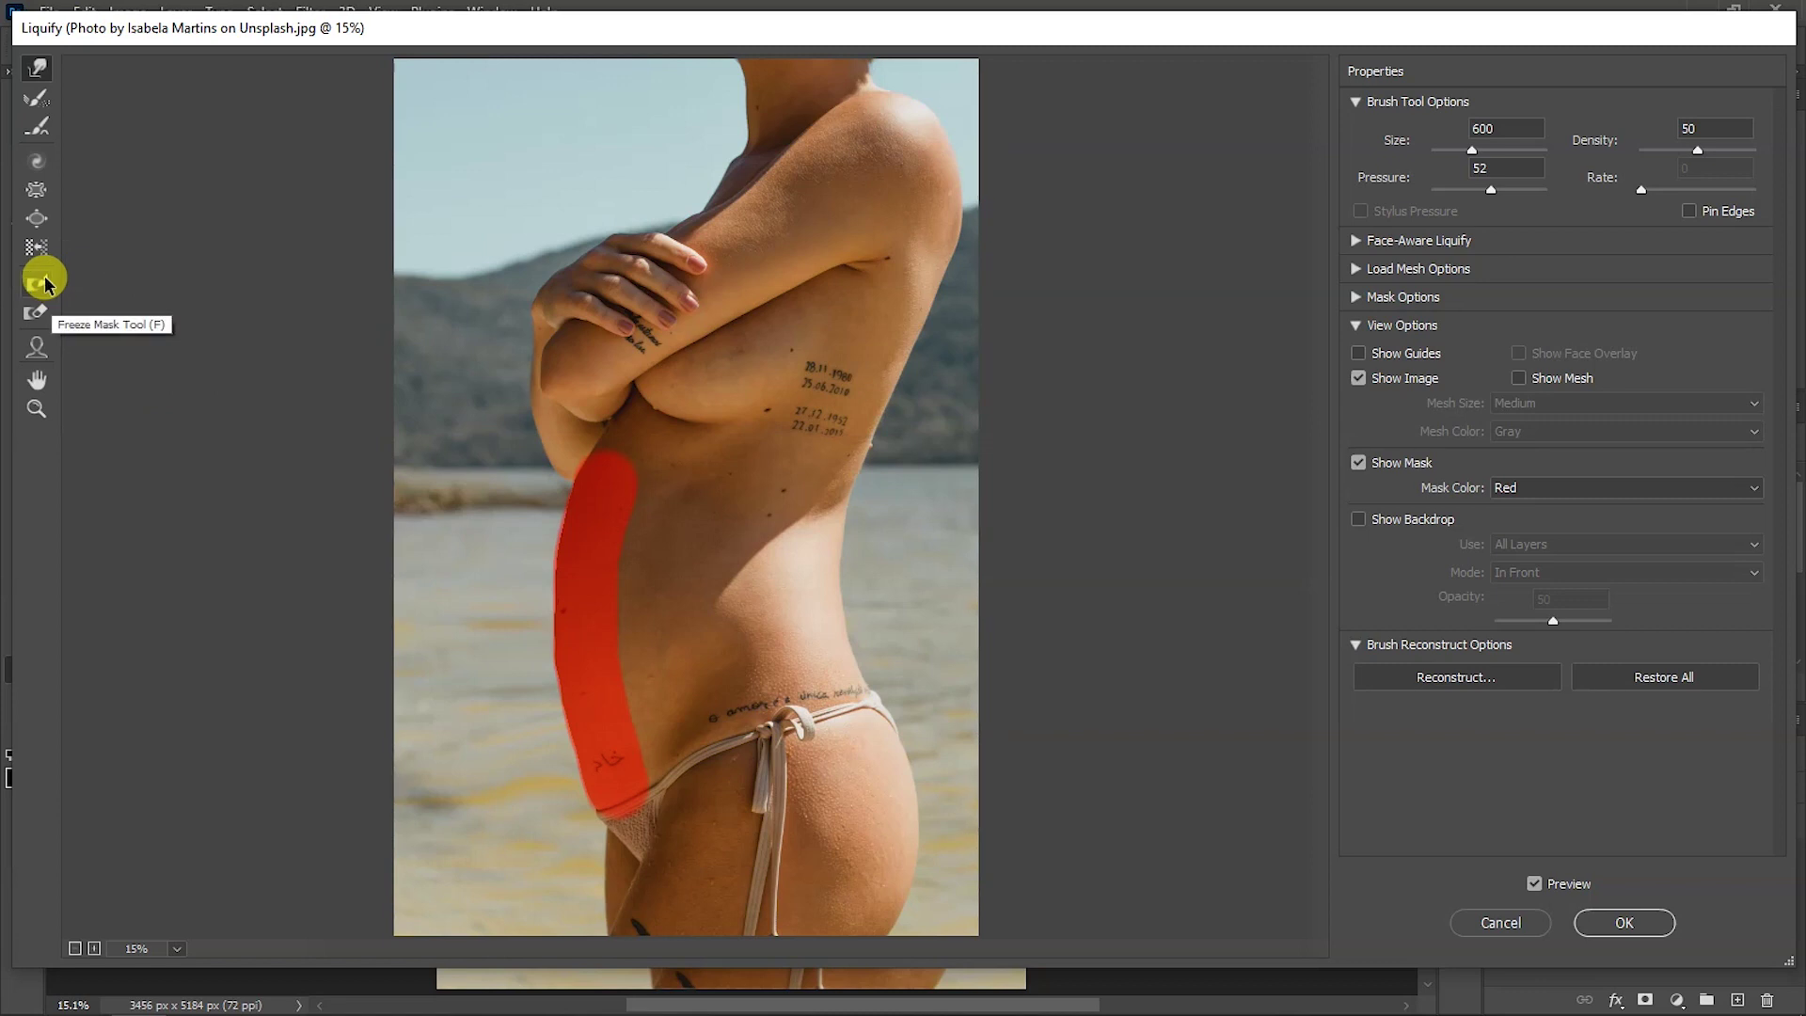
# - Erase the red freeze mask with the Thaw Mask Tool and commit the Liquify edits
pyautogui.click(29, 316)
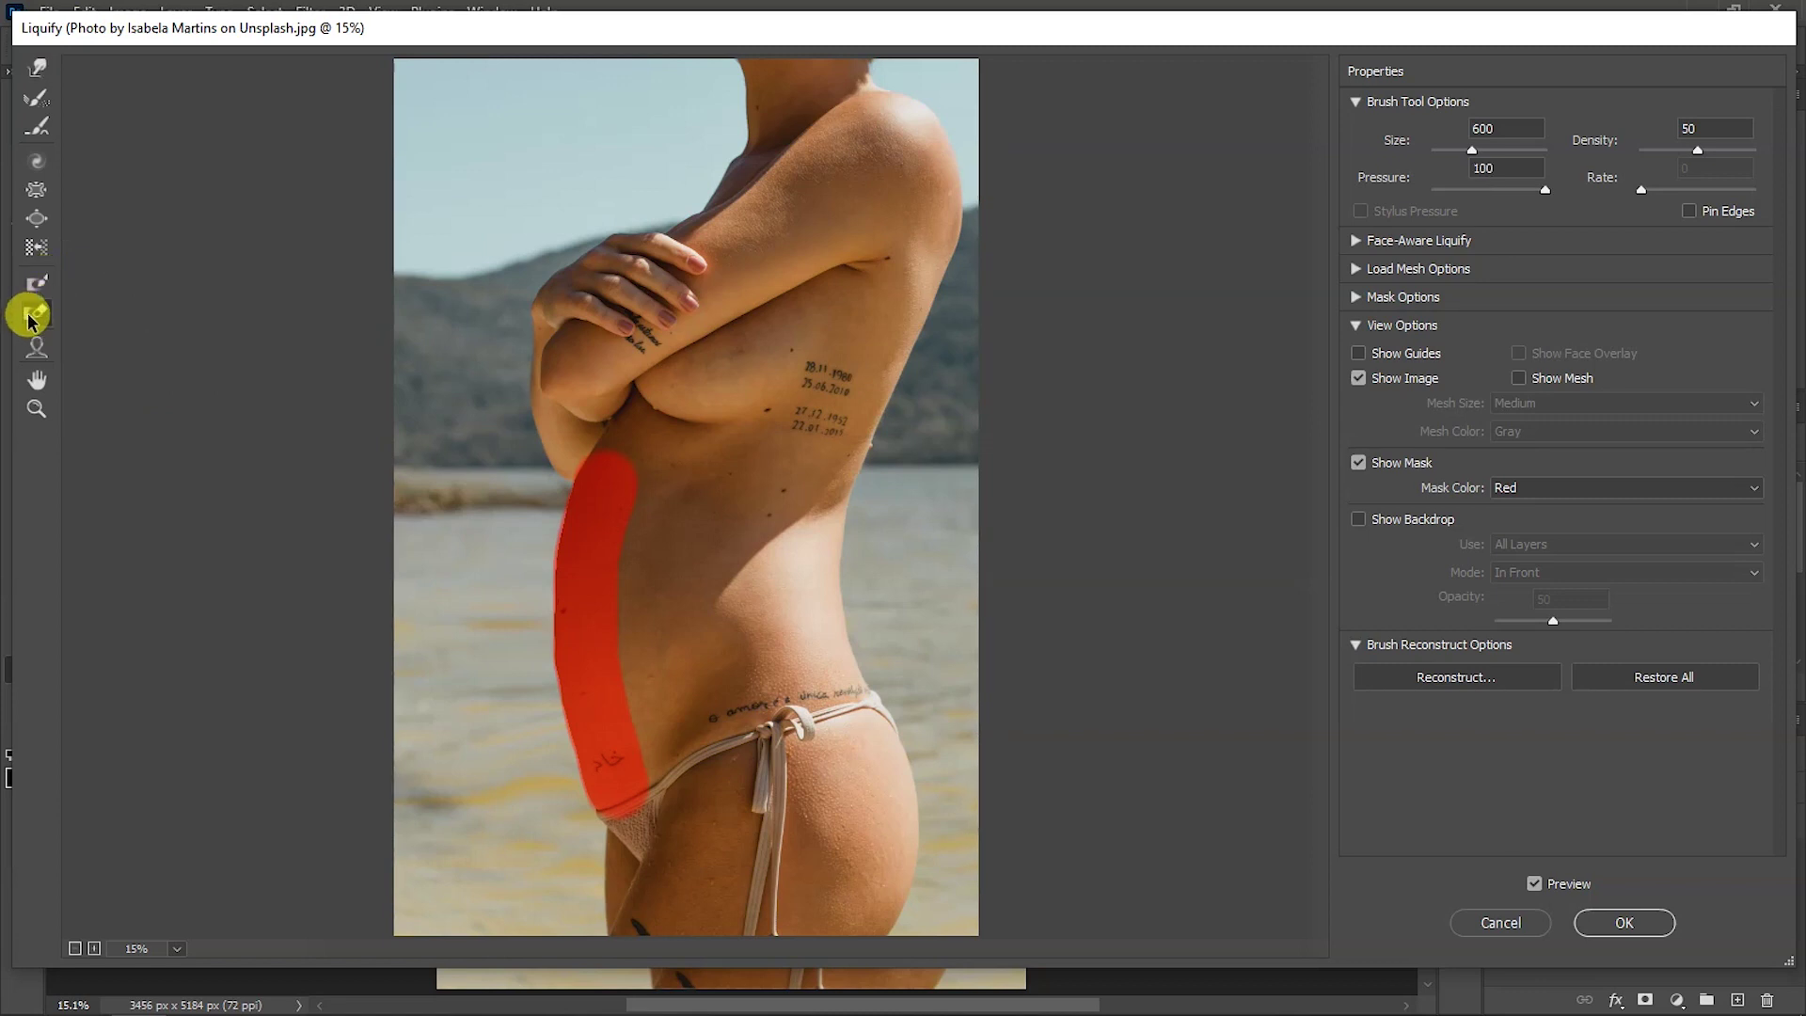
pyautogui.moveTo(637, 452)
pyautogui.mouseDown()
pyautogui.moveTo(616, 447)
pyautogui.moveTo(589, 536)
pyautogui.moveTo(593, 786)
pyautogui.moveTo(577, 464)
pyautogui.mouseUp()
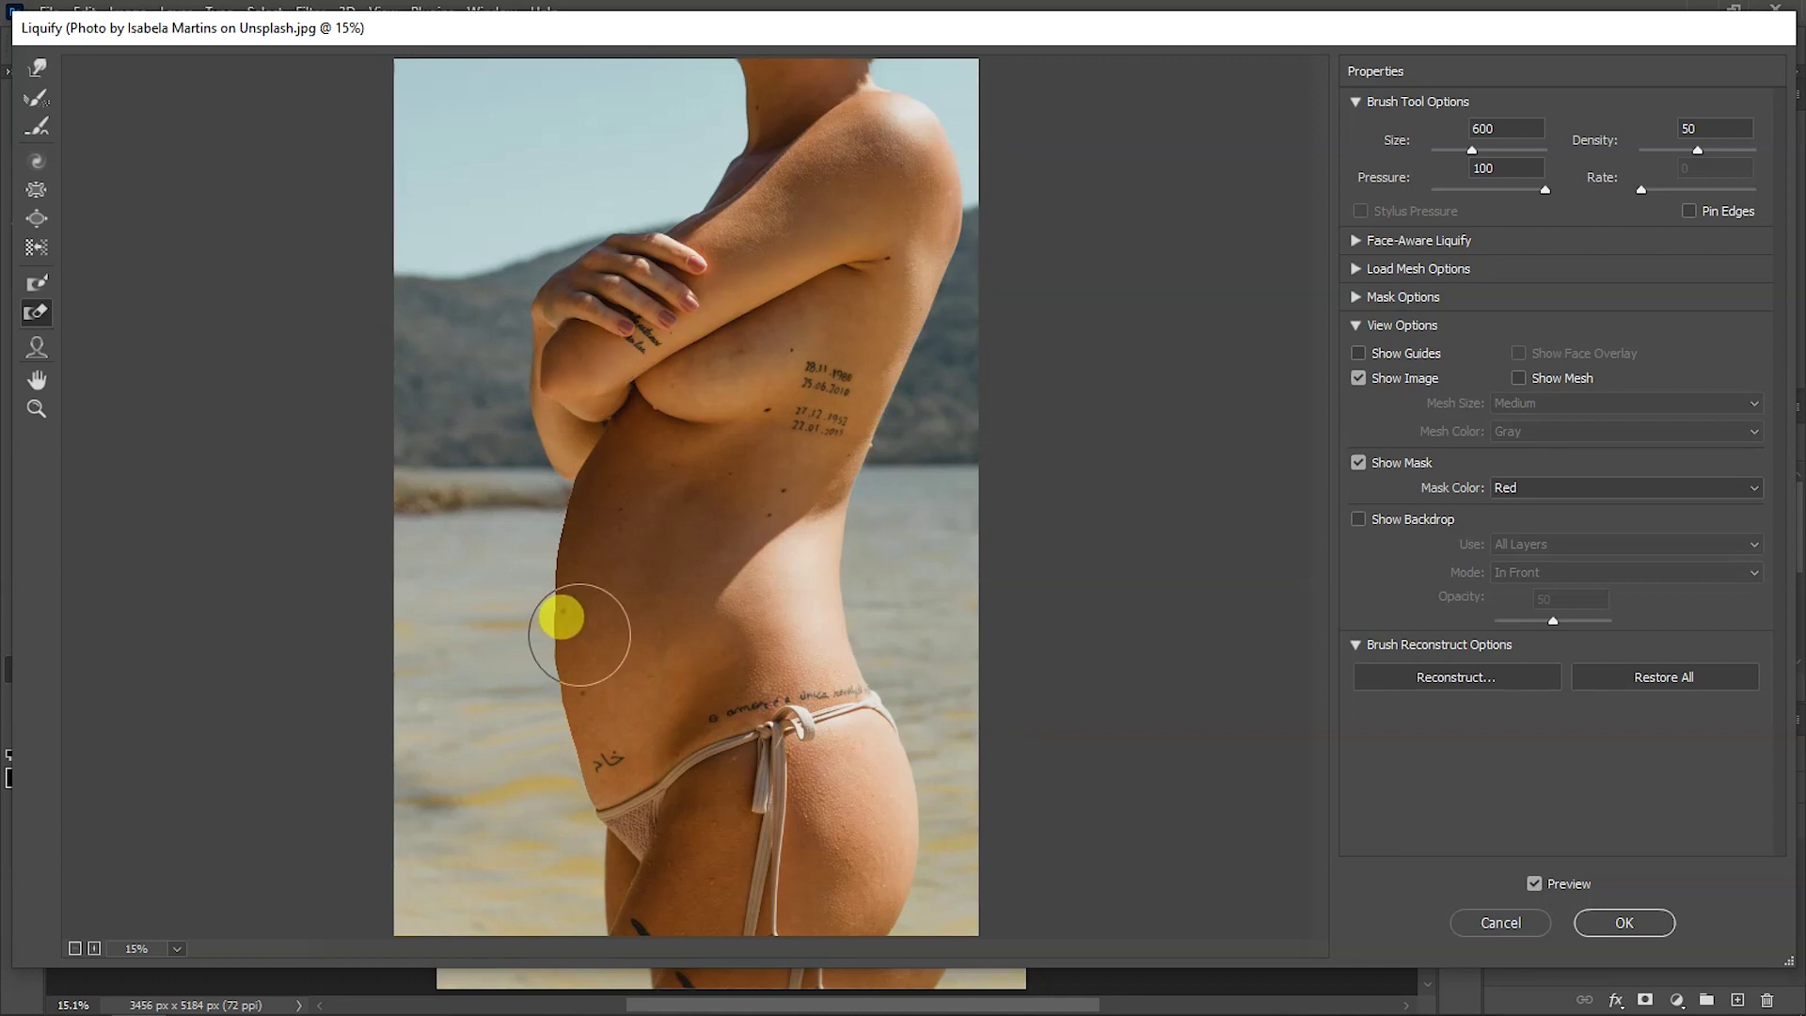
pyautogui.click(1609, 923)
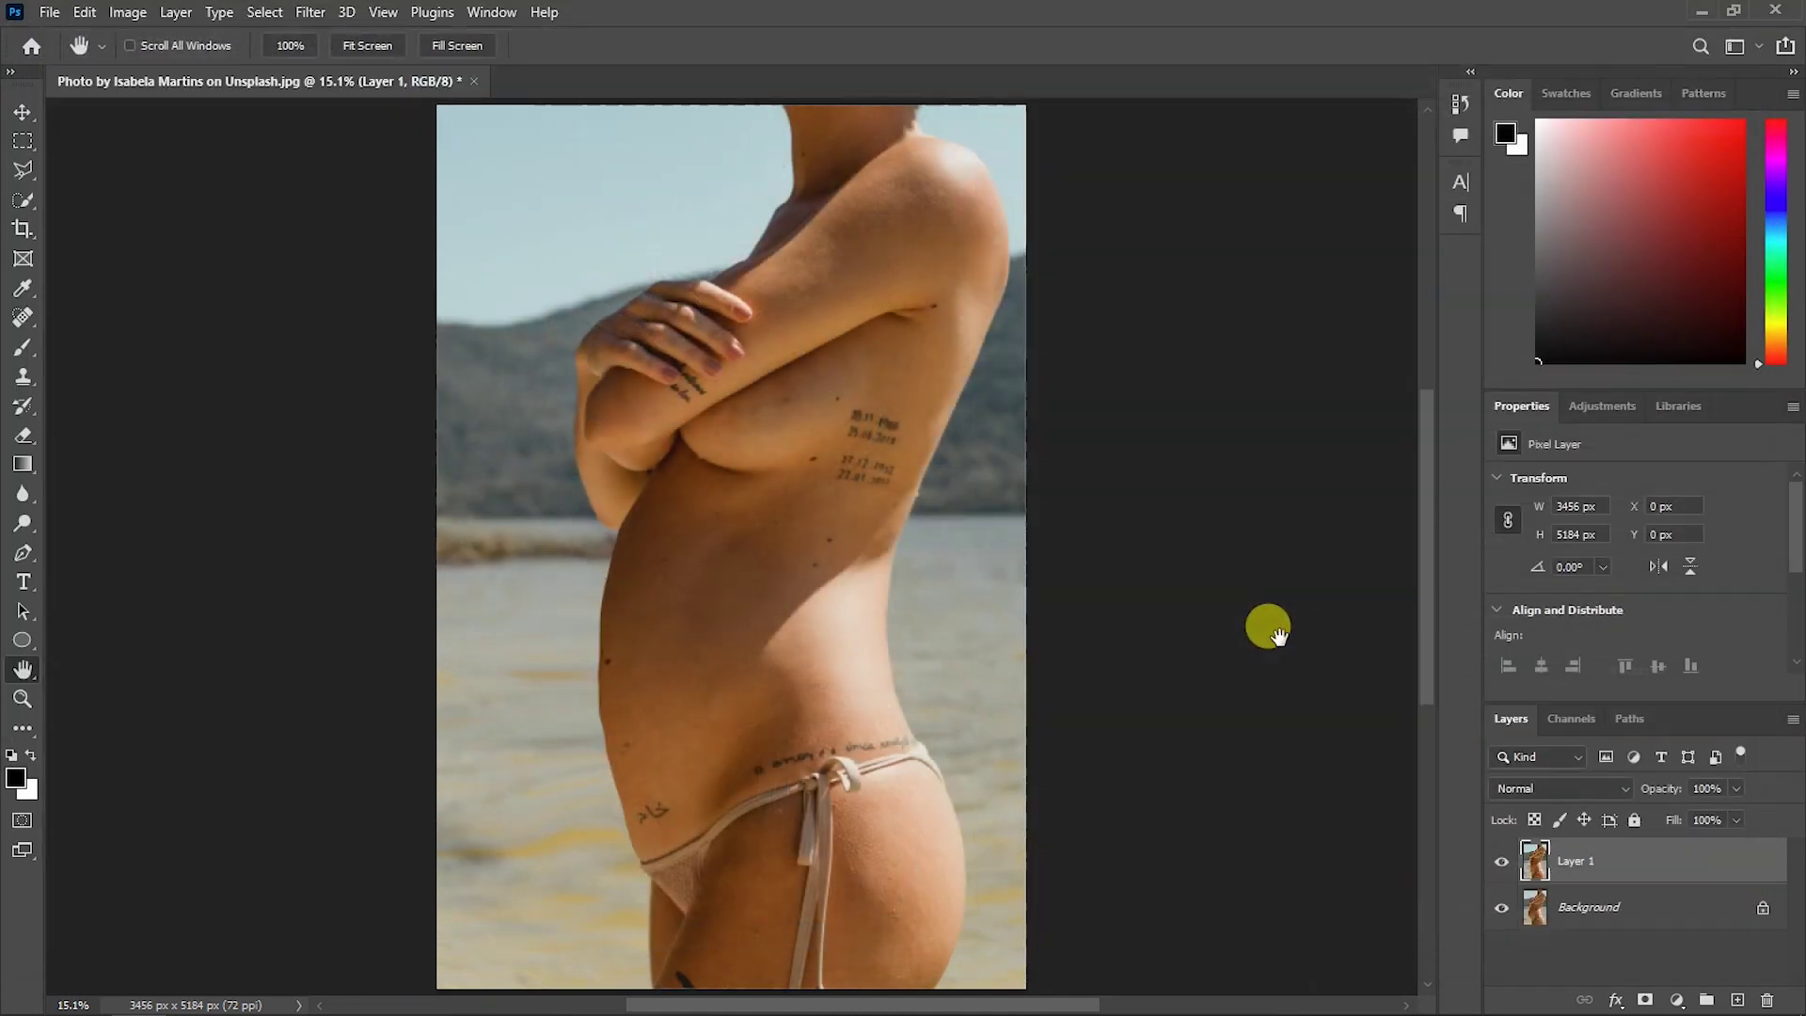
# - Toggle Layer 1's visibility twice to compare the flattened belly with the original
pyautogui.click(1503, 862)
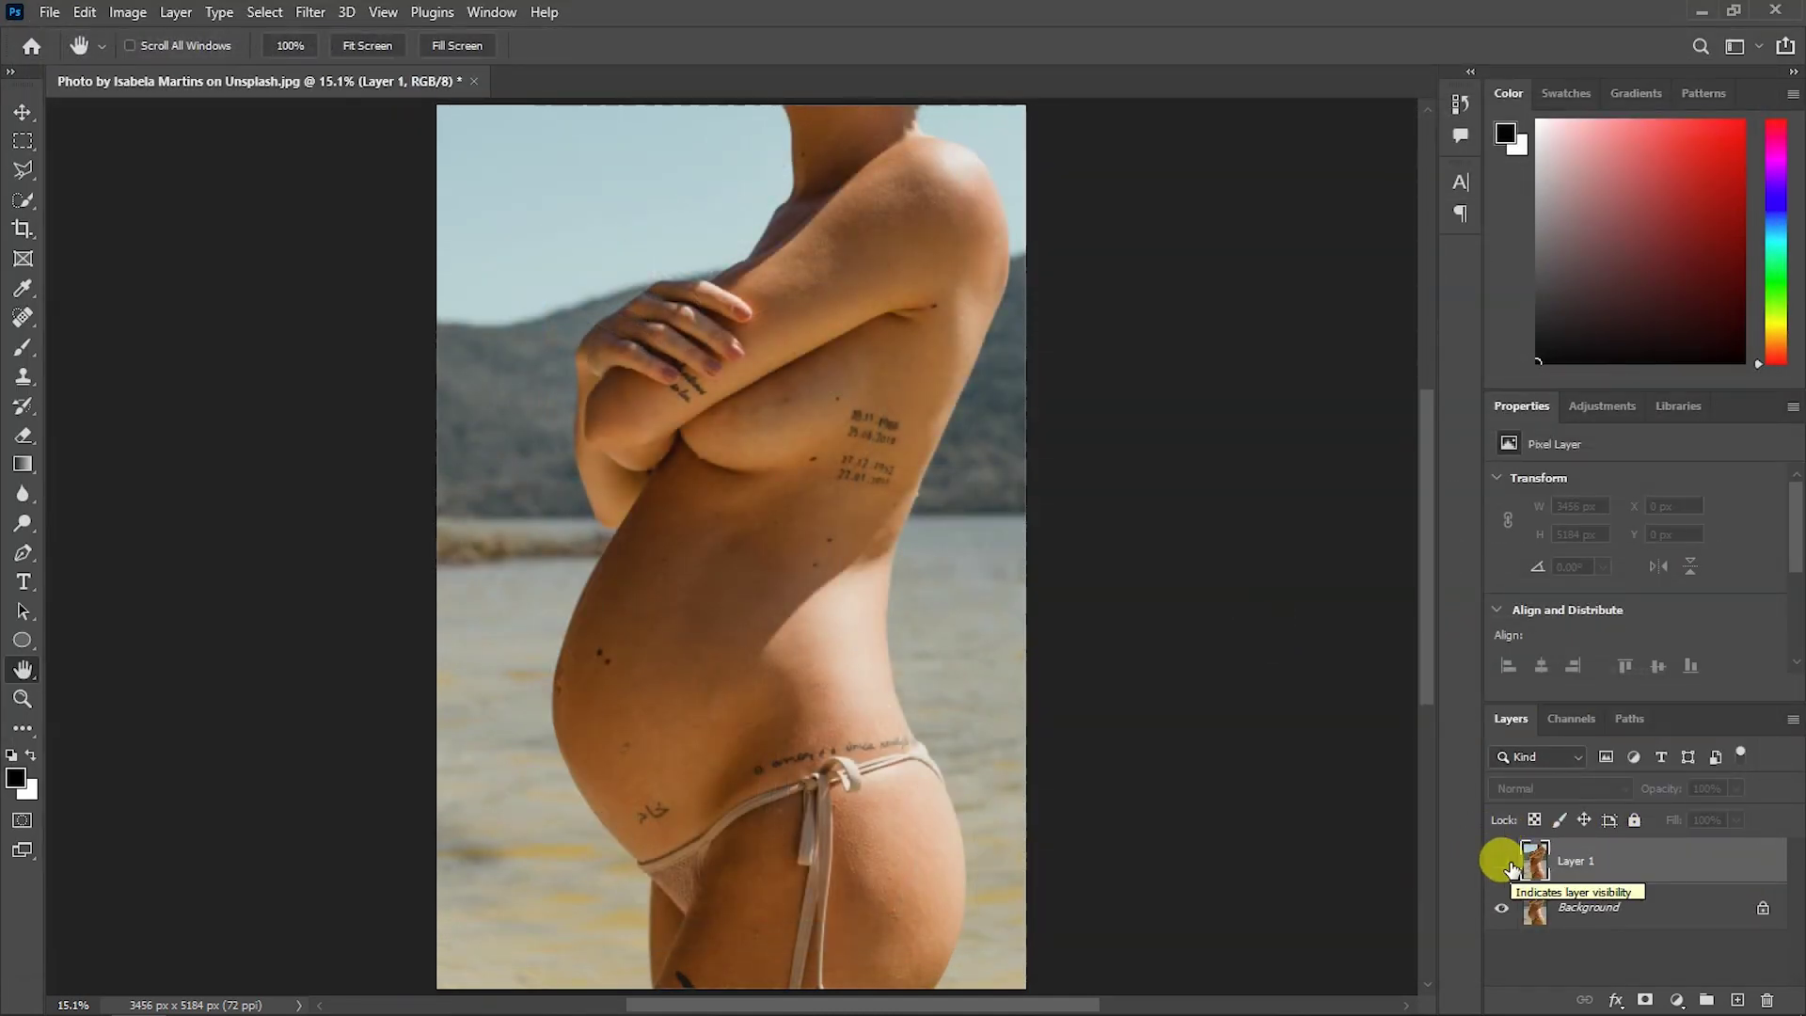
pyautogui.click(1503, 862)
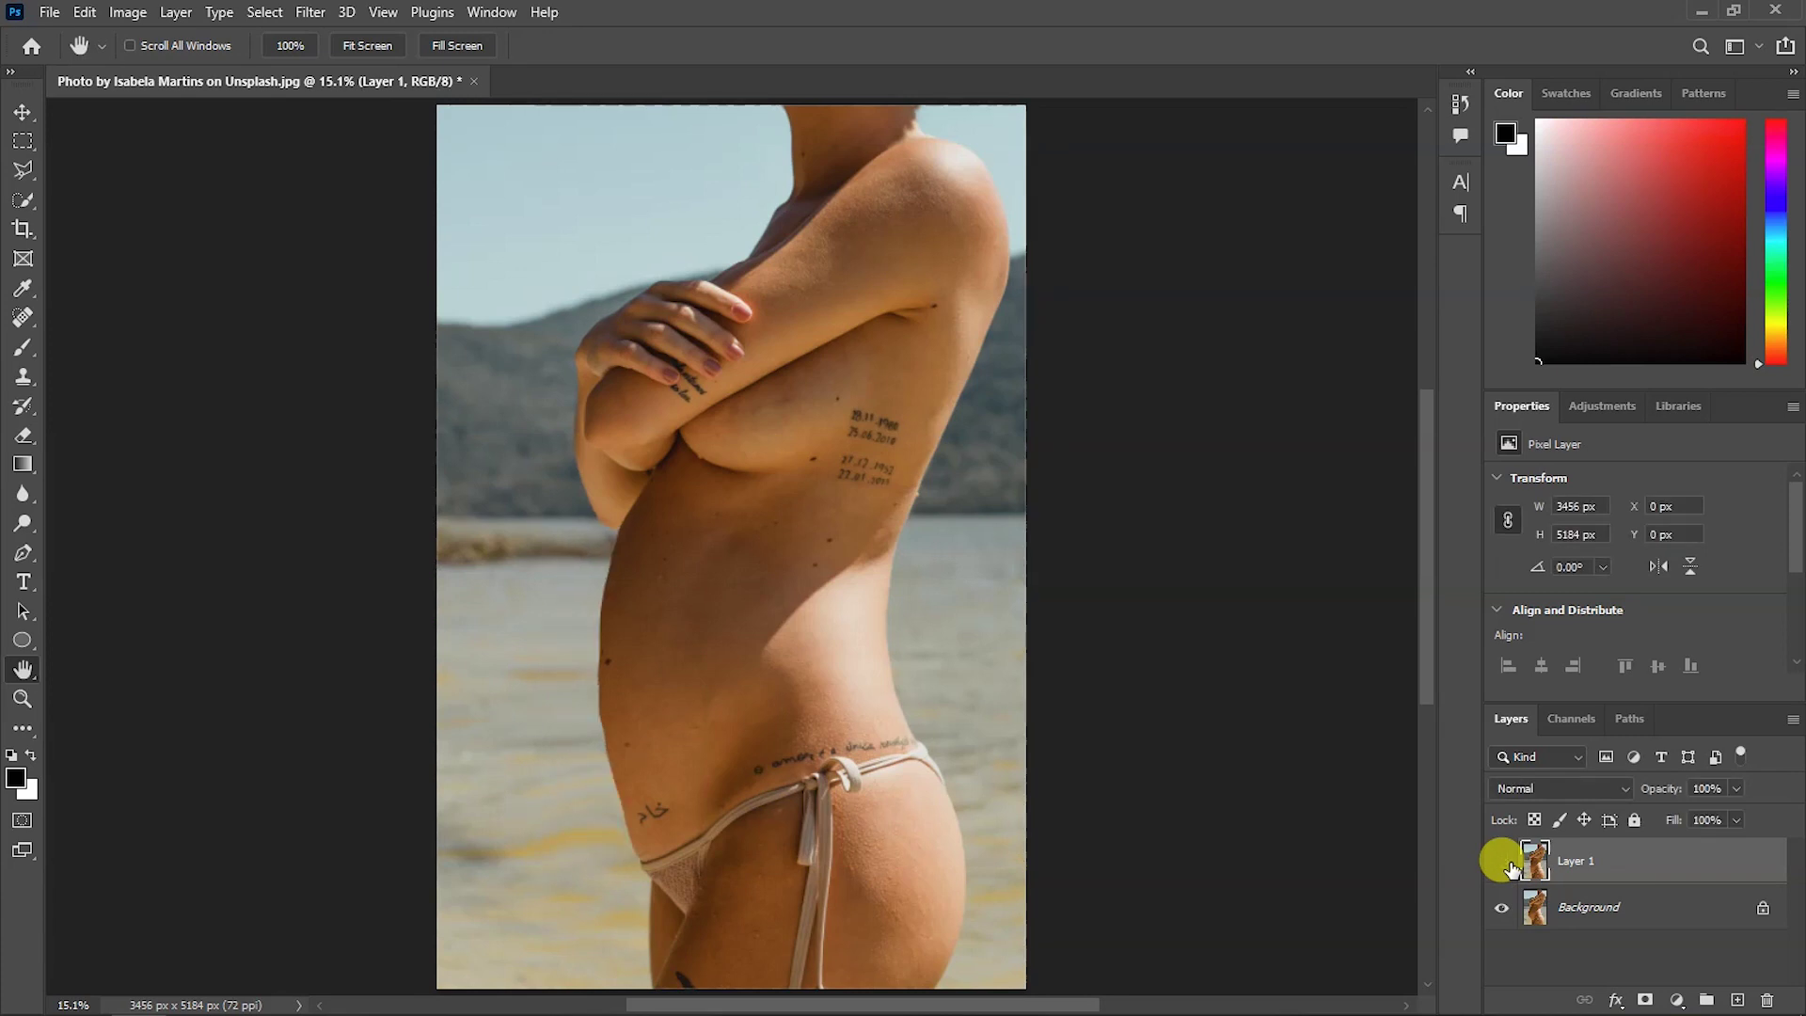
pyautogui.click(1502, 862)
pyautogui.click(1502, 862)
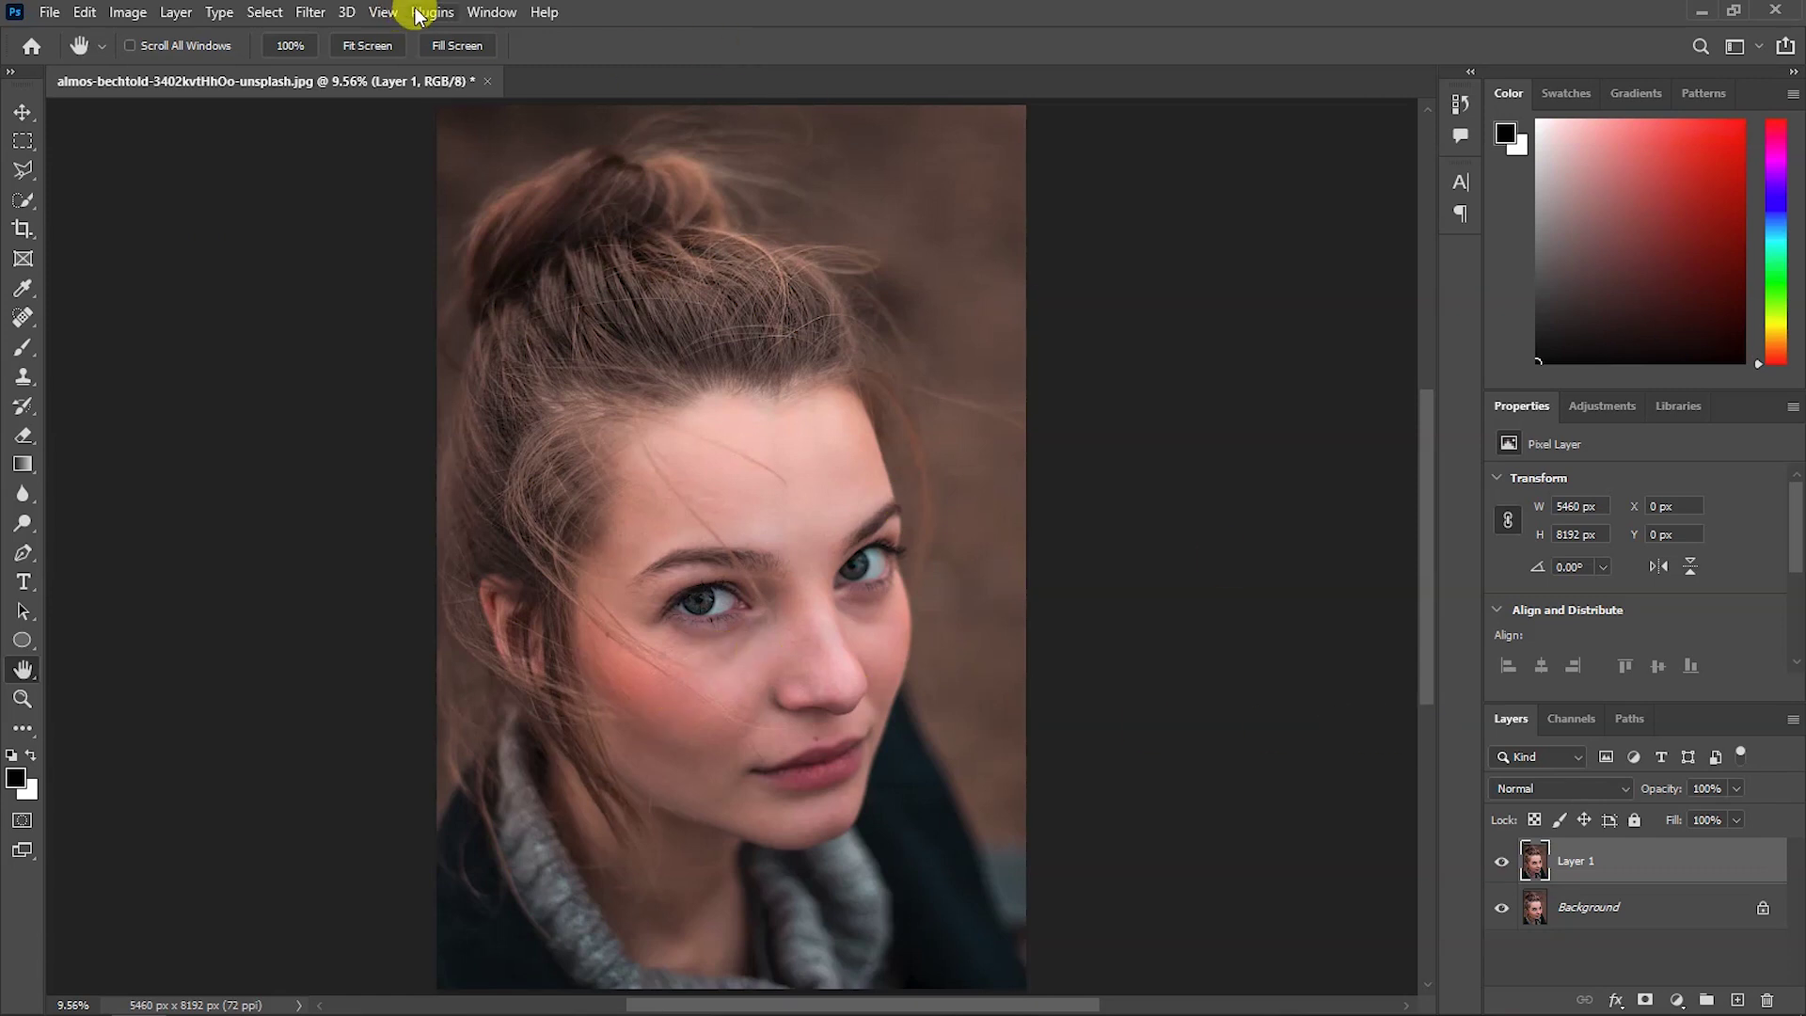
# - Open Liquify on the portrait and switch to the Face Tool
pyautogui.click(310, 12)
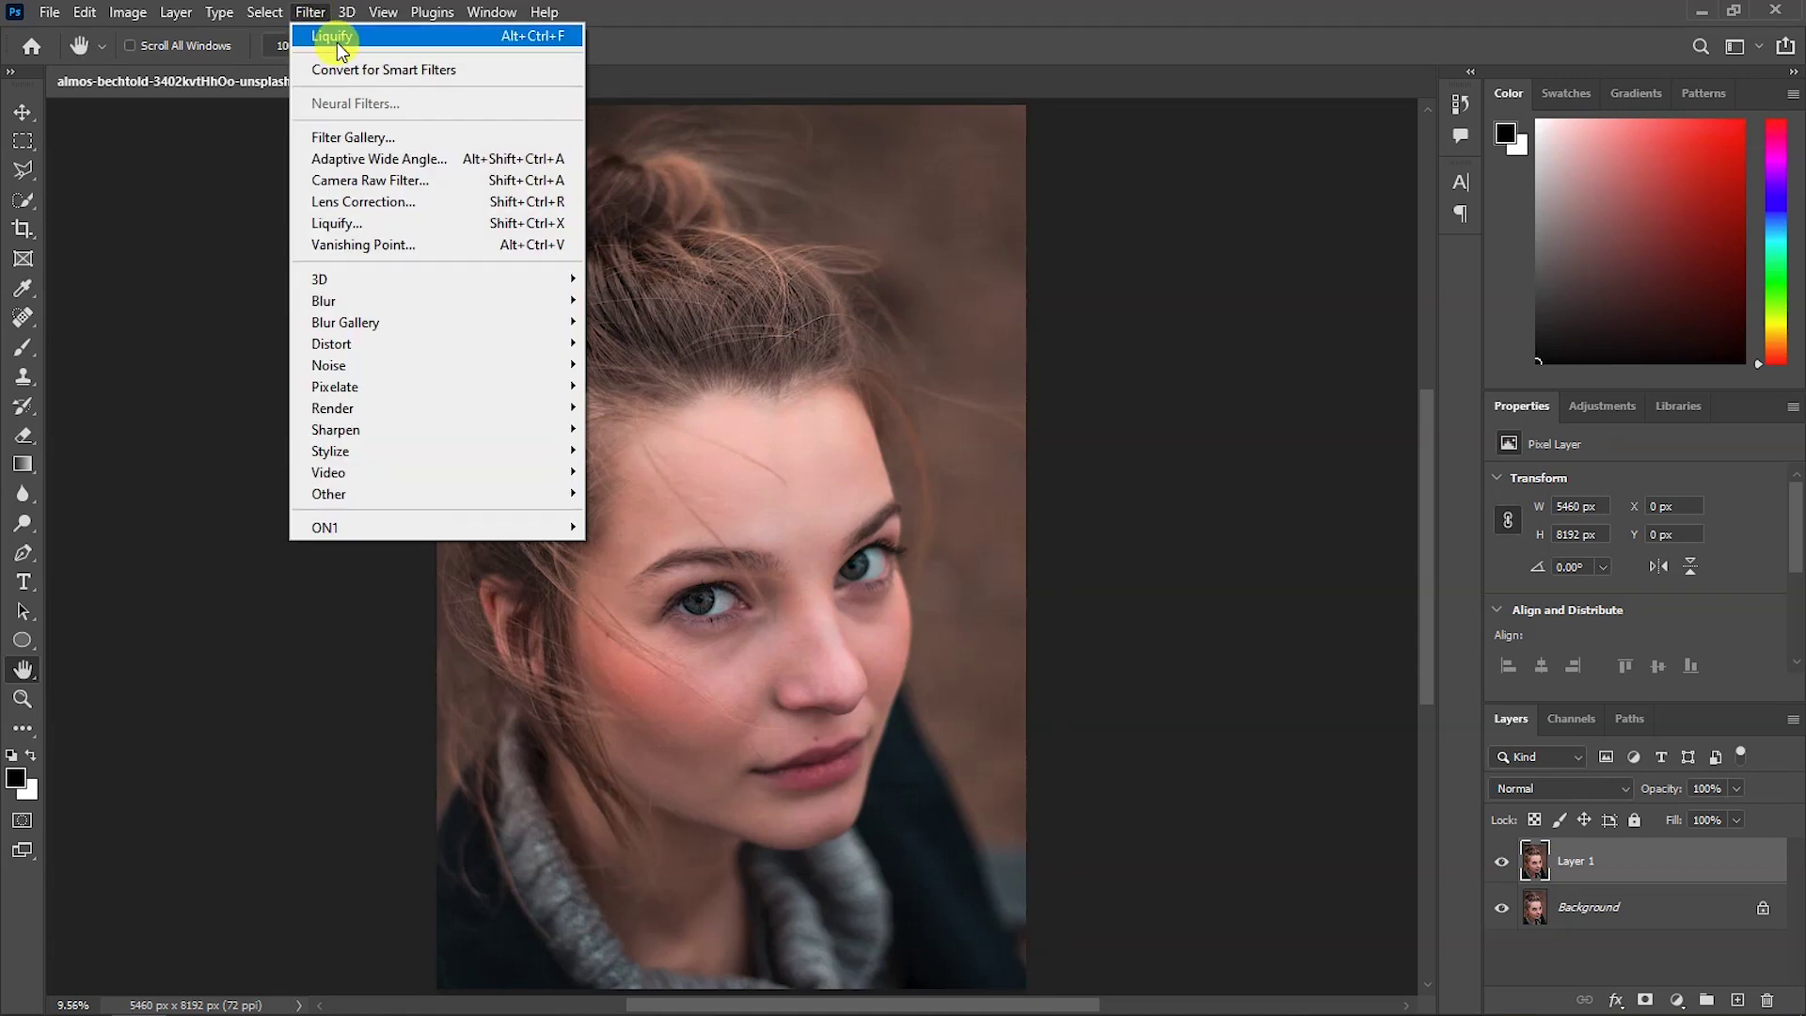
pyautogui.click(334, 223)
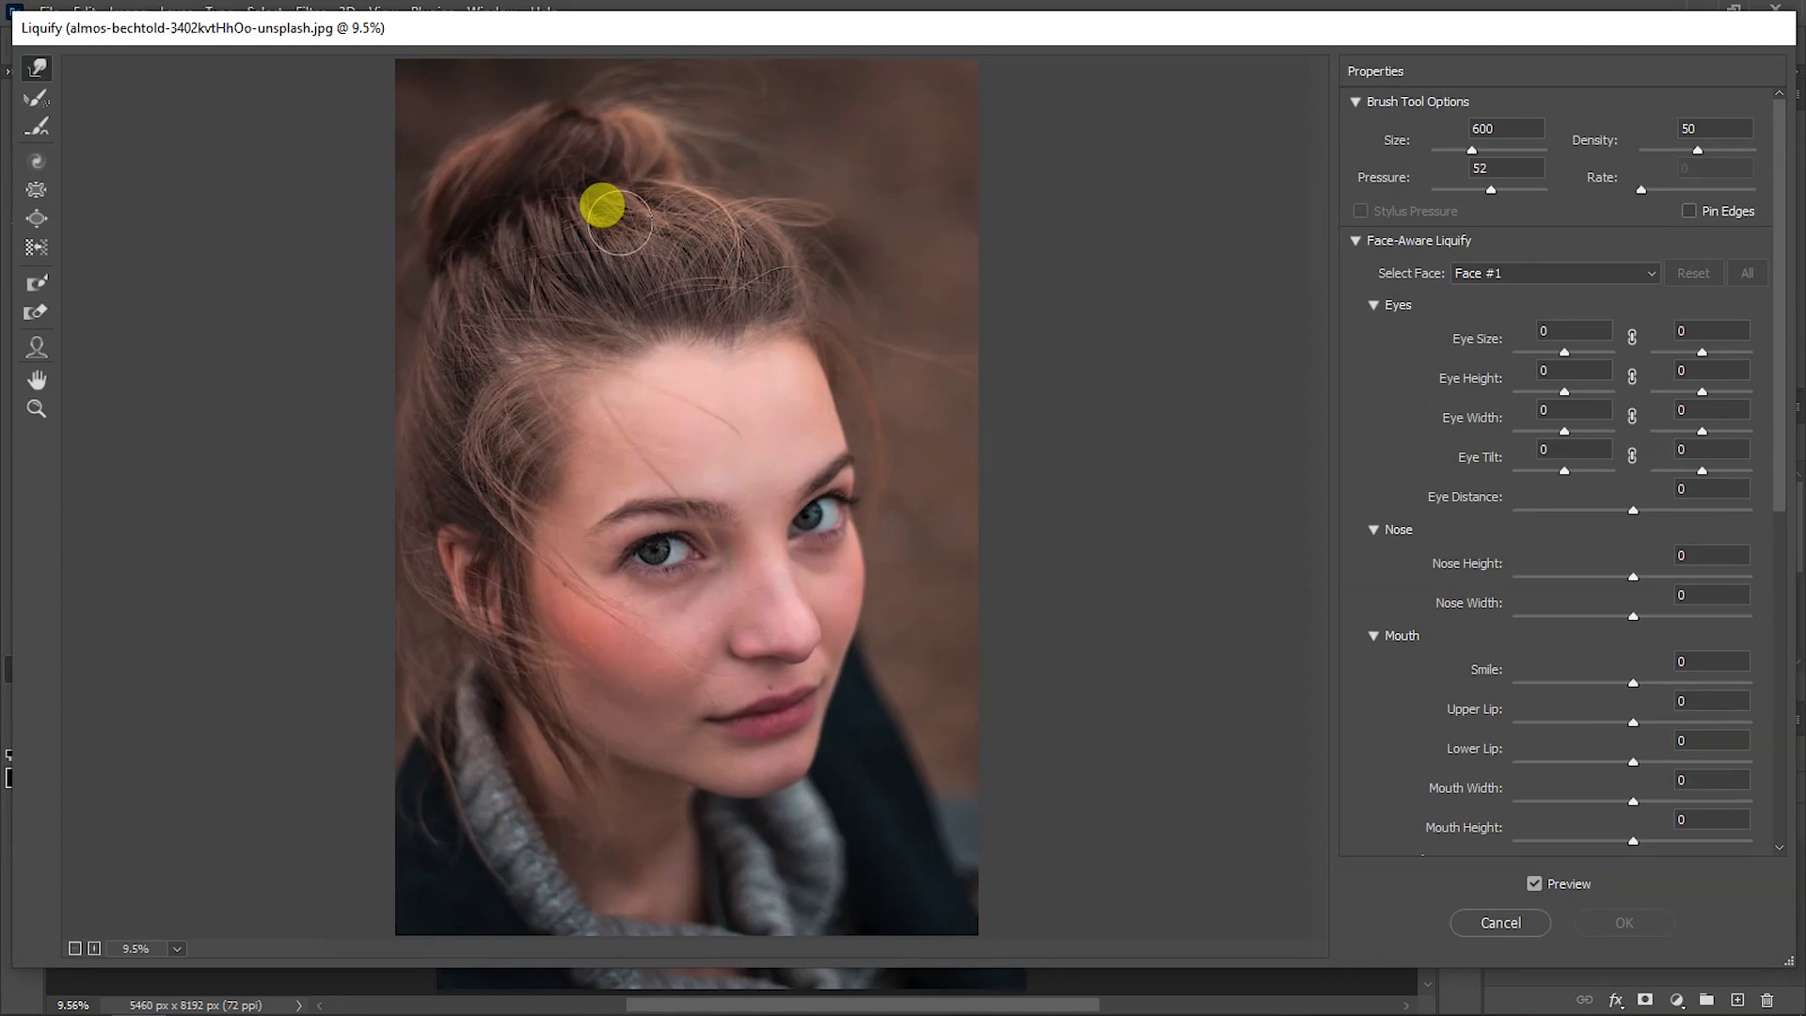
pyautogui.click(489, 424)
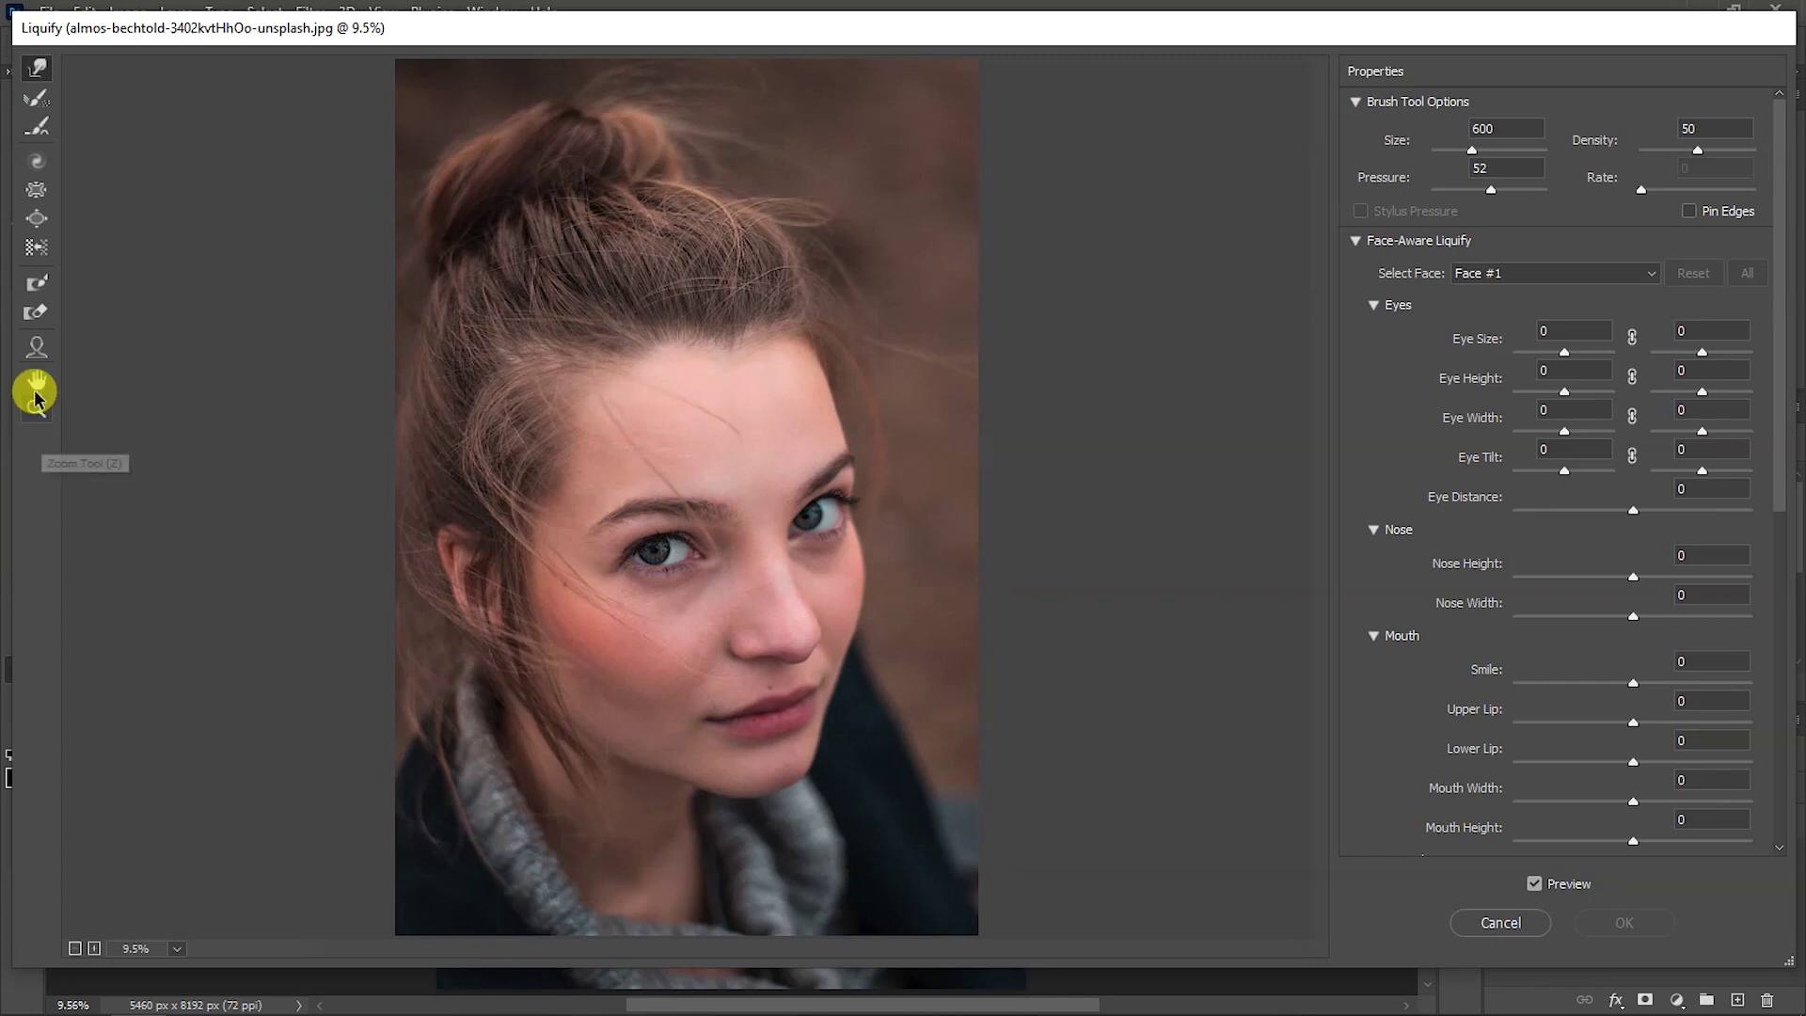
pyautogui.click(39, 358)
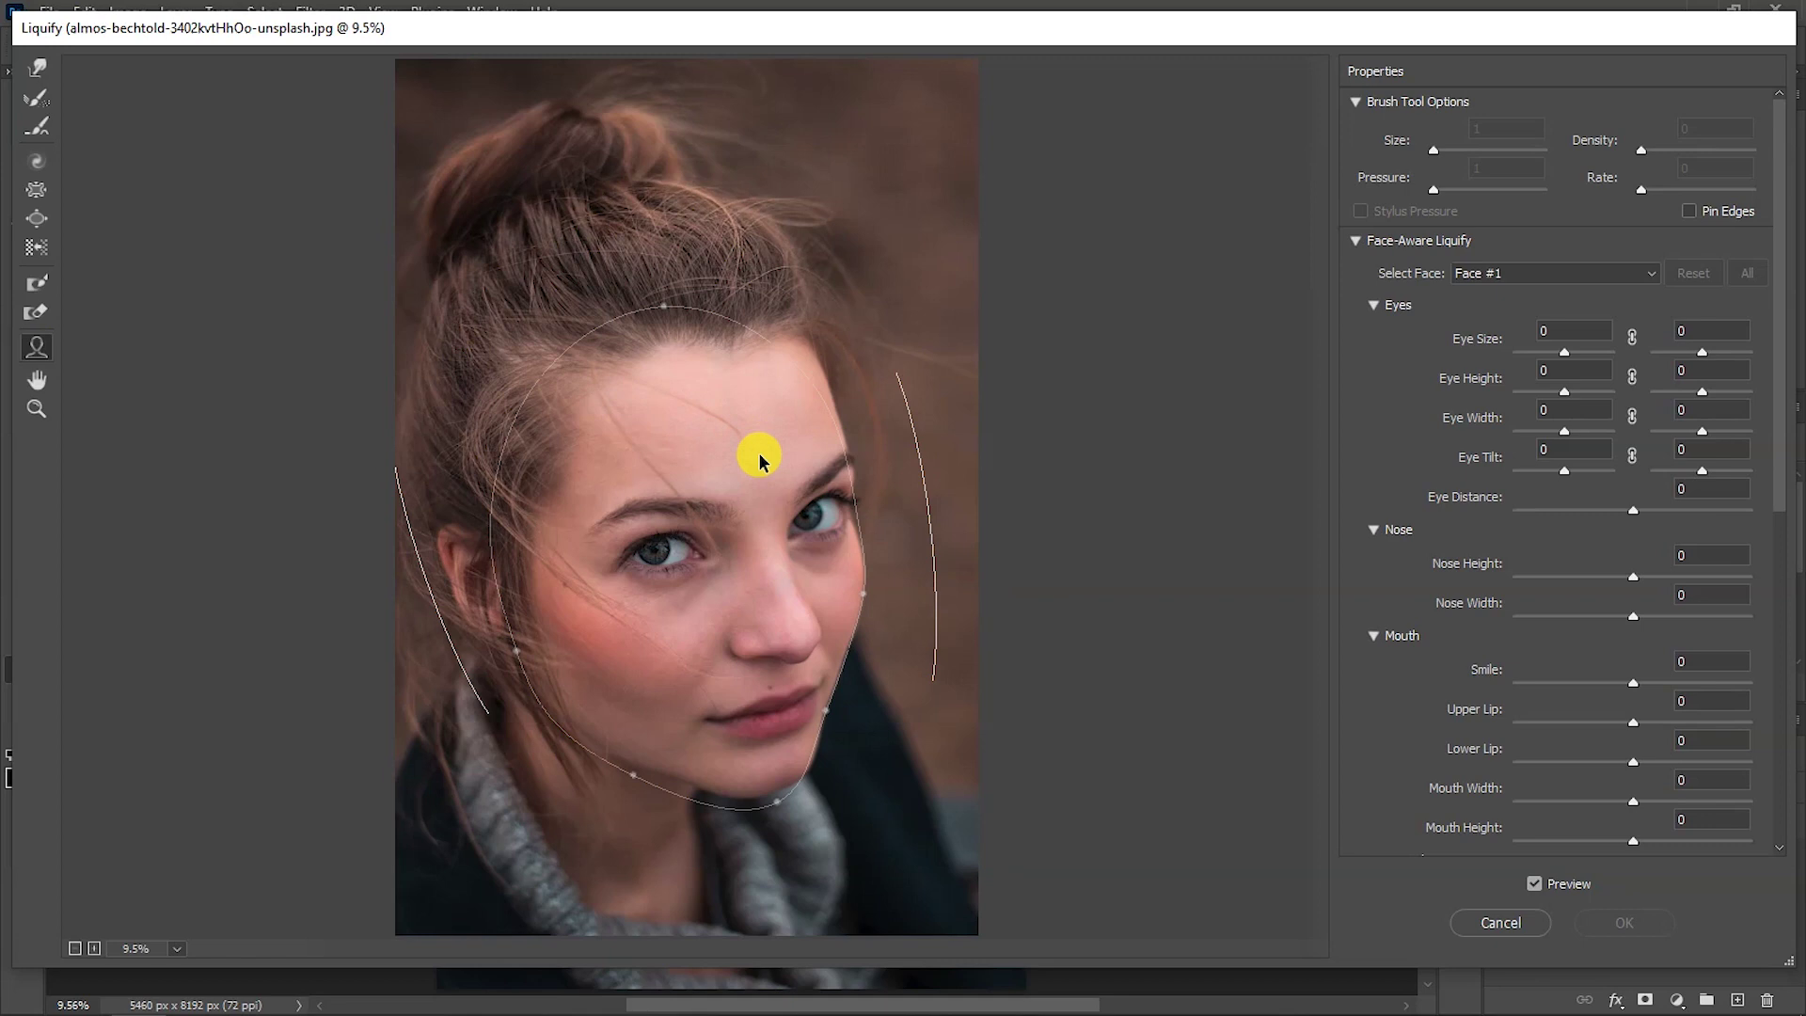
pyautogui.moveTo(782, 663)
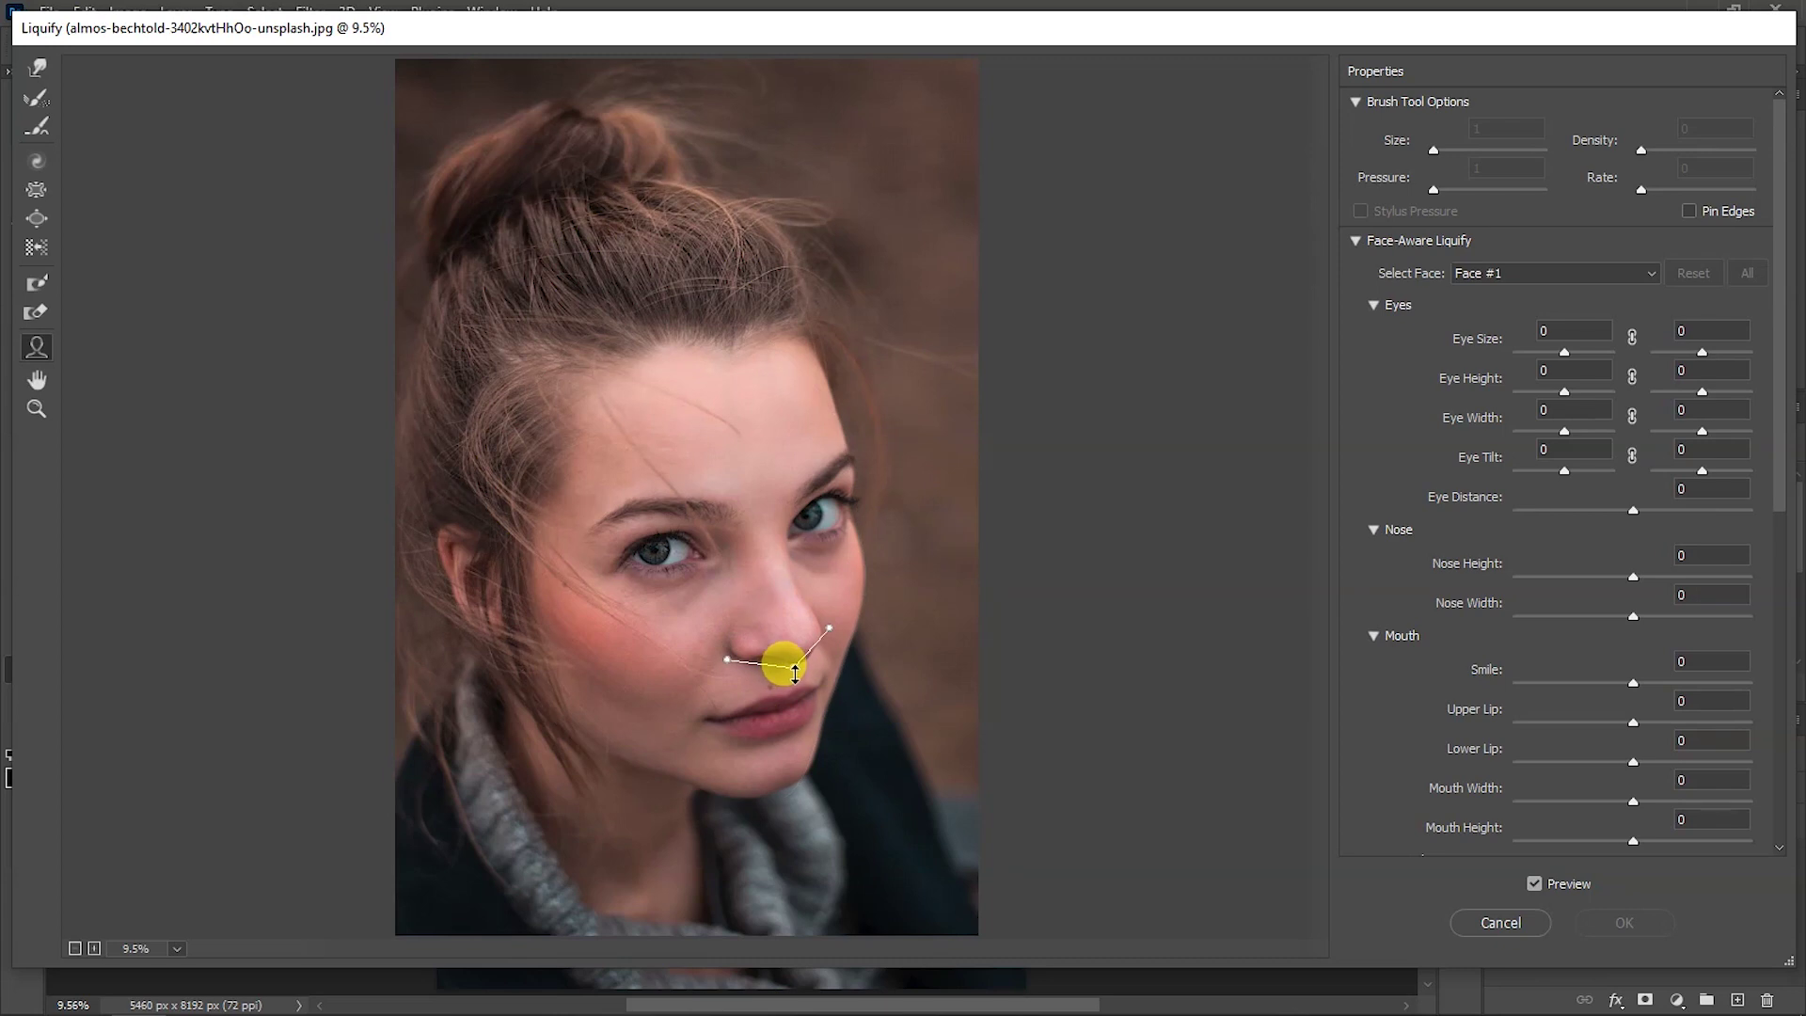
# - Set Nose Height -79, Lower Lip -46, narrow the face, and Eye Width 14 and -14
pyautogui.moveTo(795, 689)
pyautogui.mouseDown()
pyautogui.moveTo(792, 710)
pyautogui.moveTo(790, 638)
pyautogui.mouseUp()
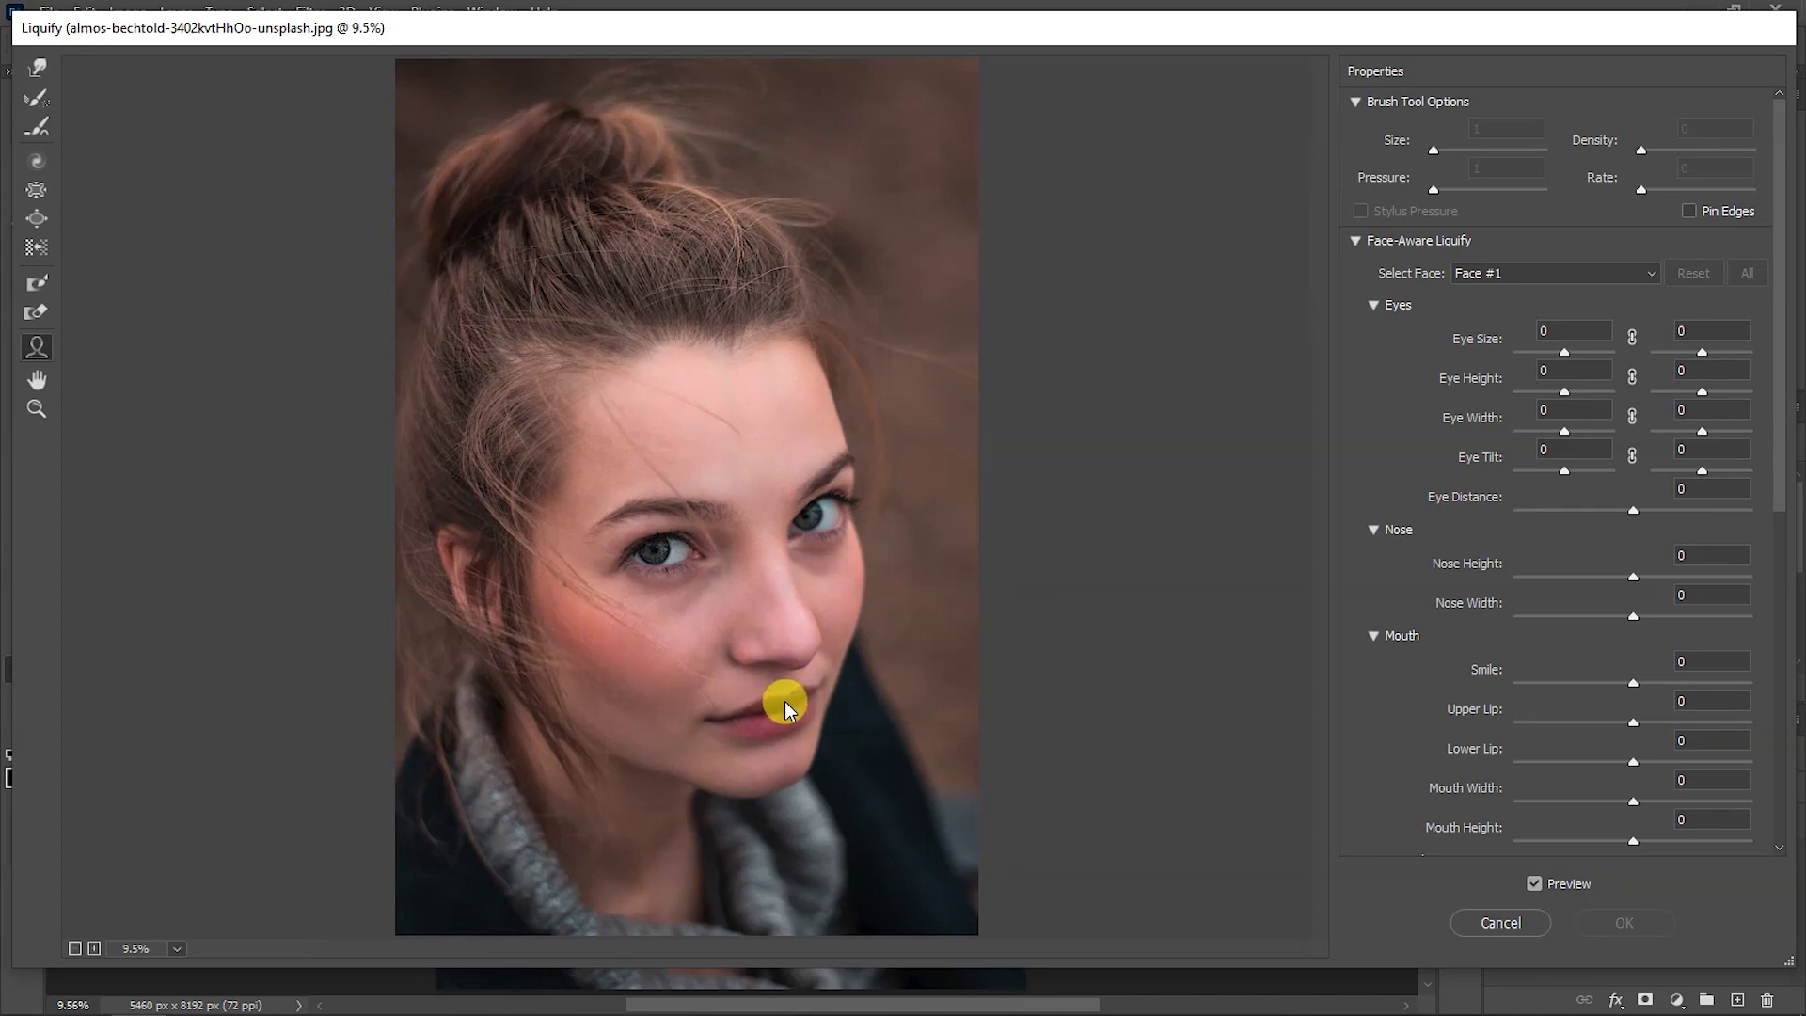
pyautogui.moveTo(786, 694); pyautogui.dragTo(783, 730)
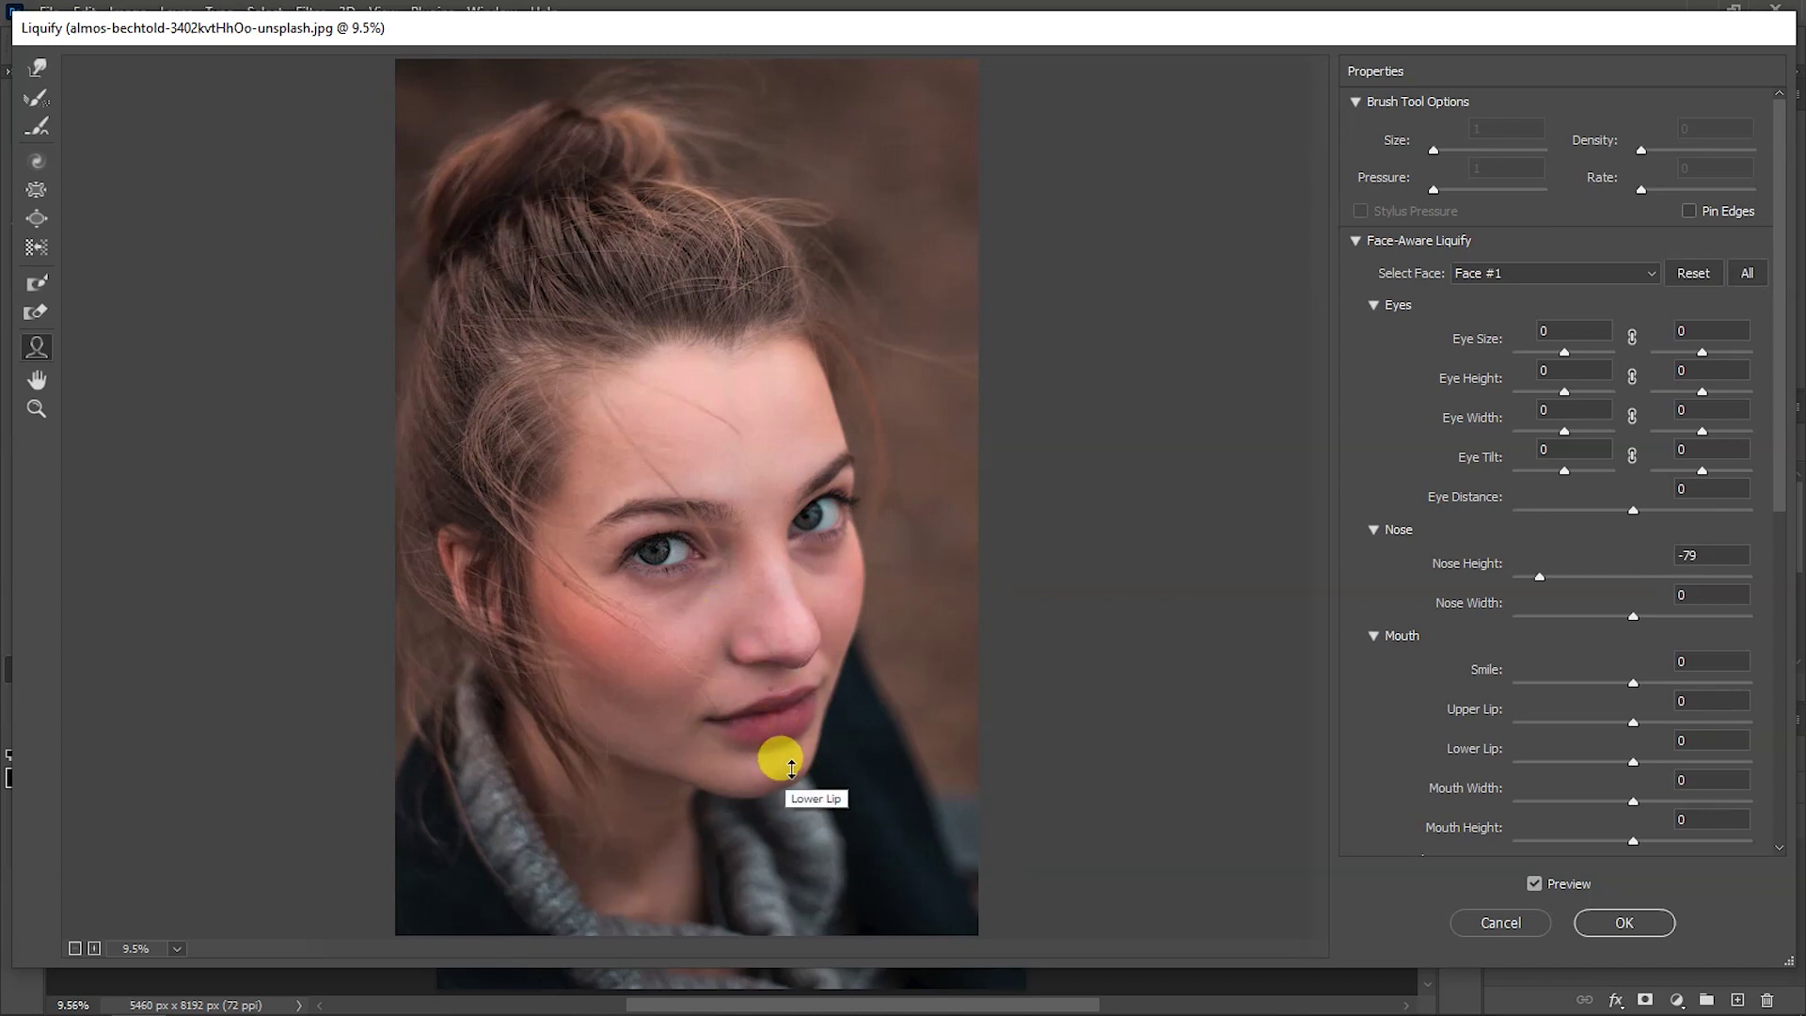
pyautogui.moveTo(793, 742); pyautogui.dragTo(806, 706)
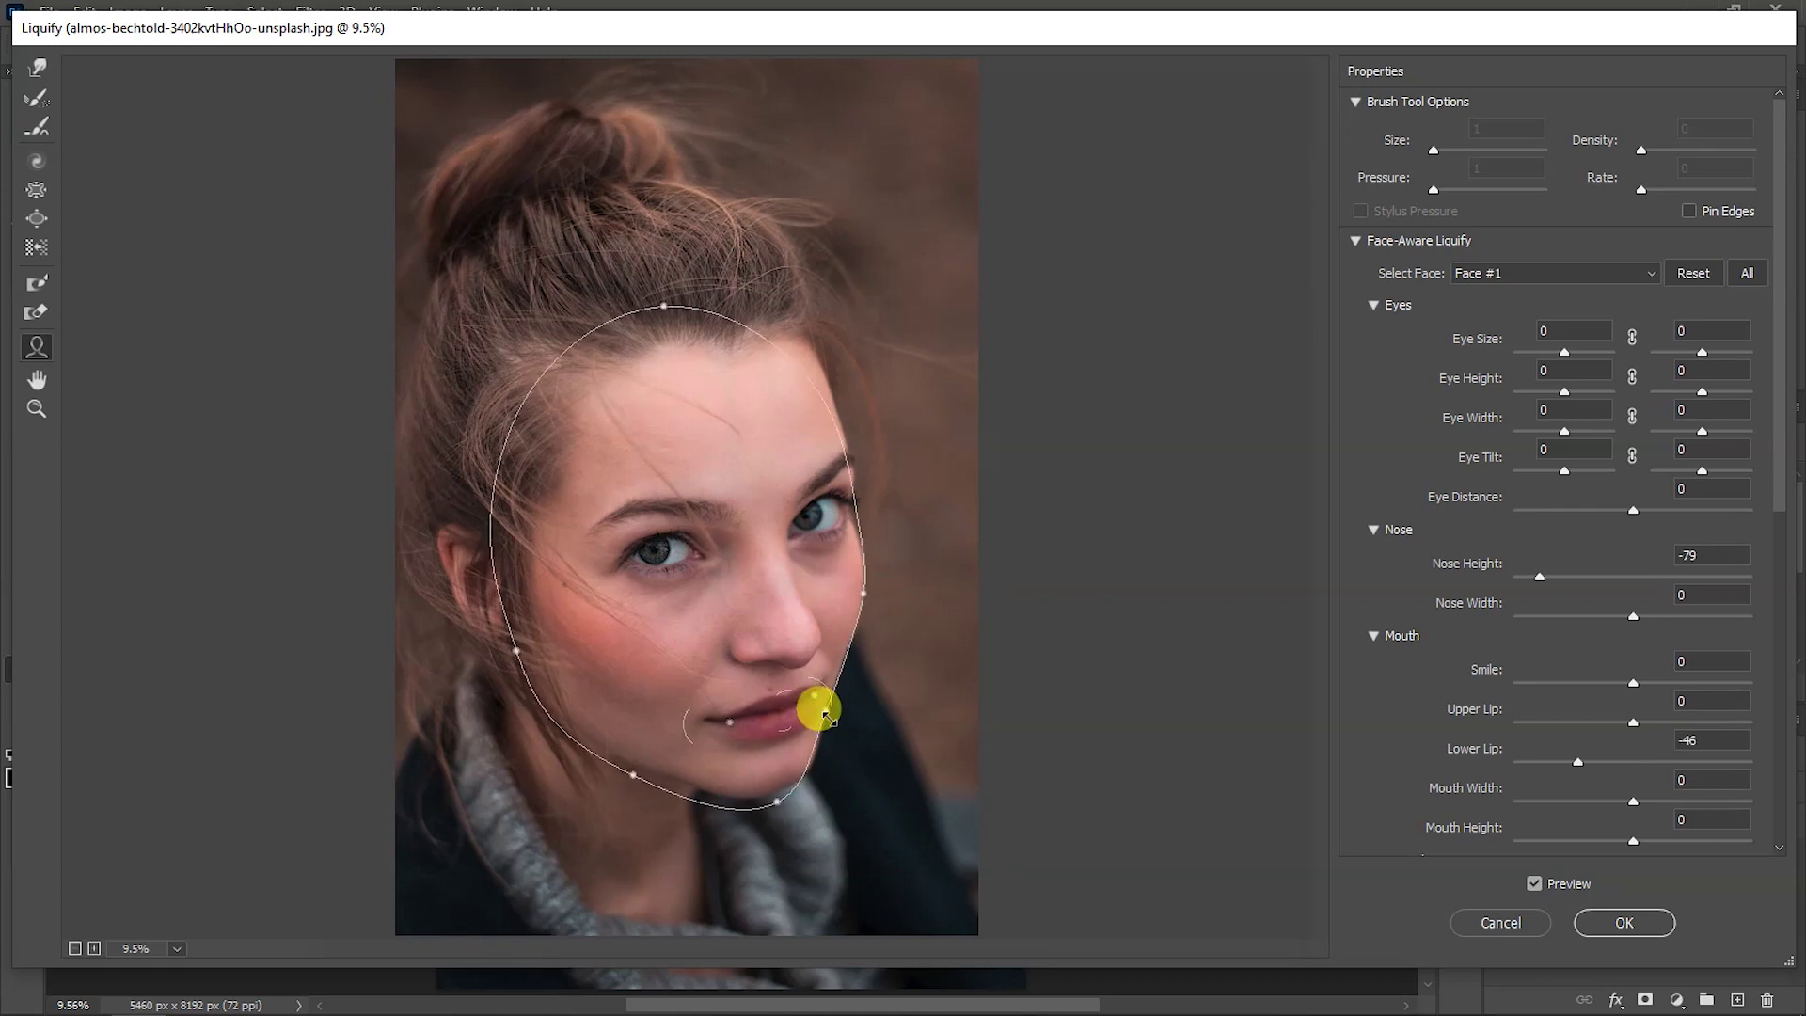
pyautogui.moveTo(861, 594)
pyautogui.mouseDown()
pyautogui.moveTo(826, 603)
pyautogui.moveTo(851, 593)
pyautogui.mouseUp()
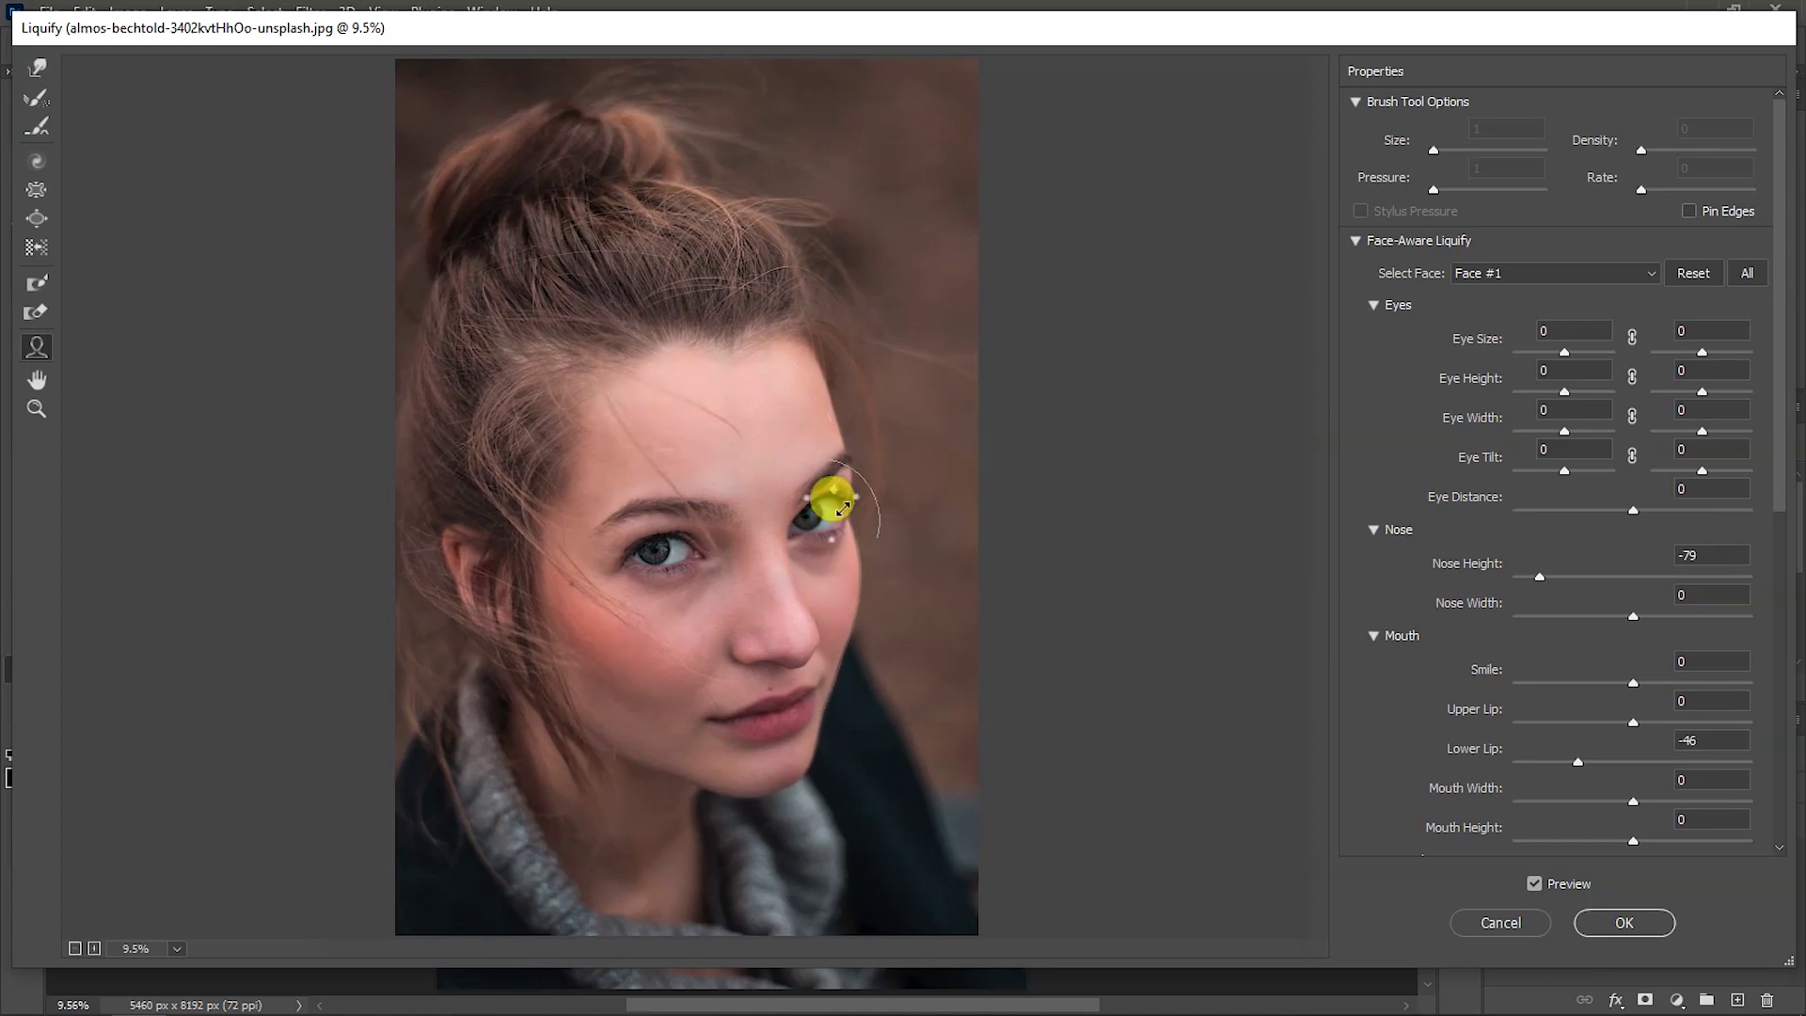
pyautogui.moveTo(653, 551)
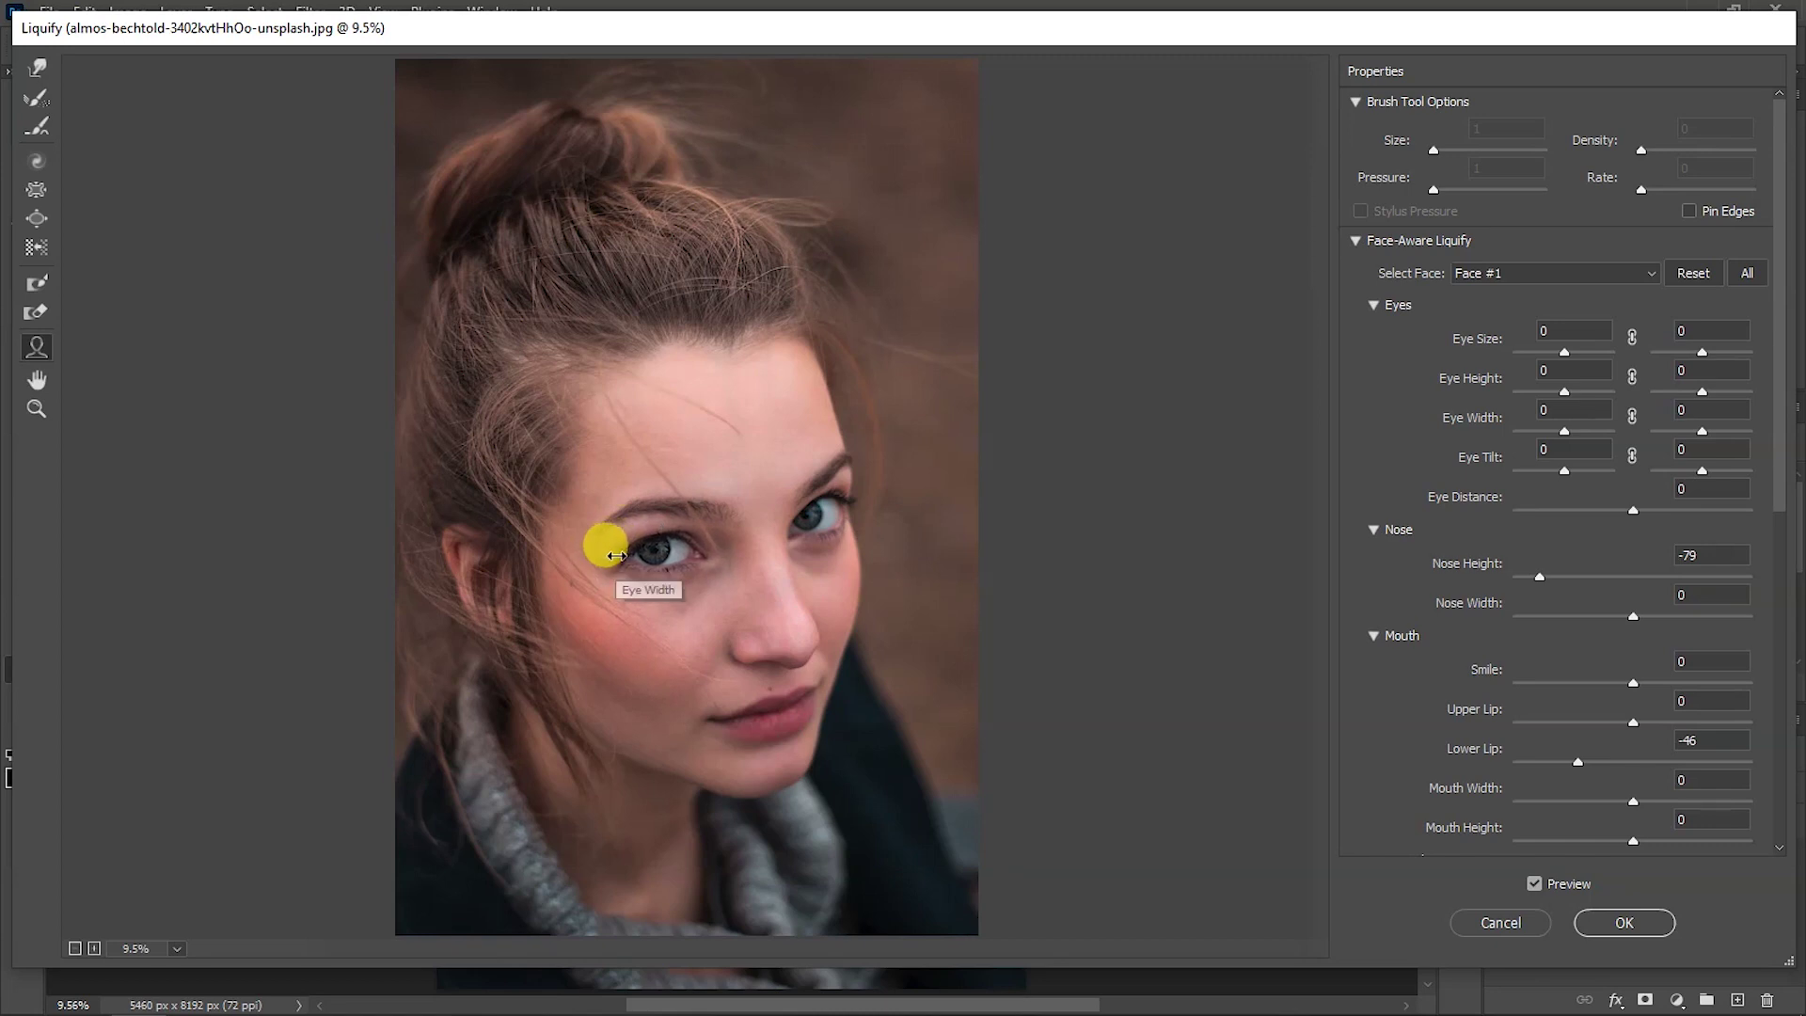
pyautogui.moveTo(837, 508); pyautogui.dragTo(854, 508)
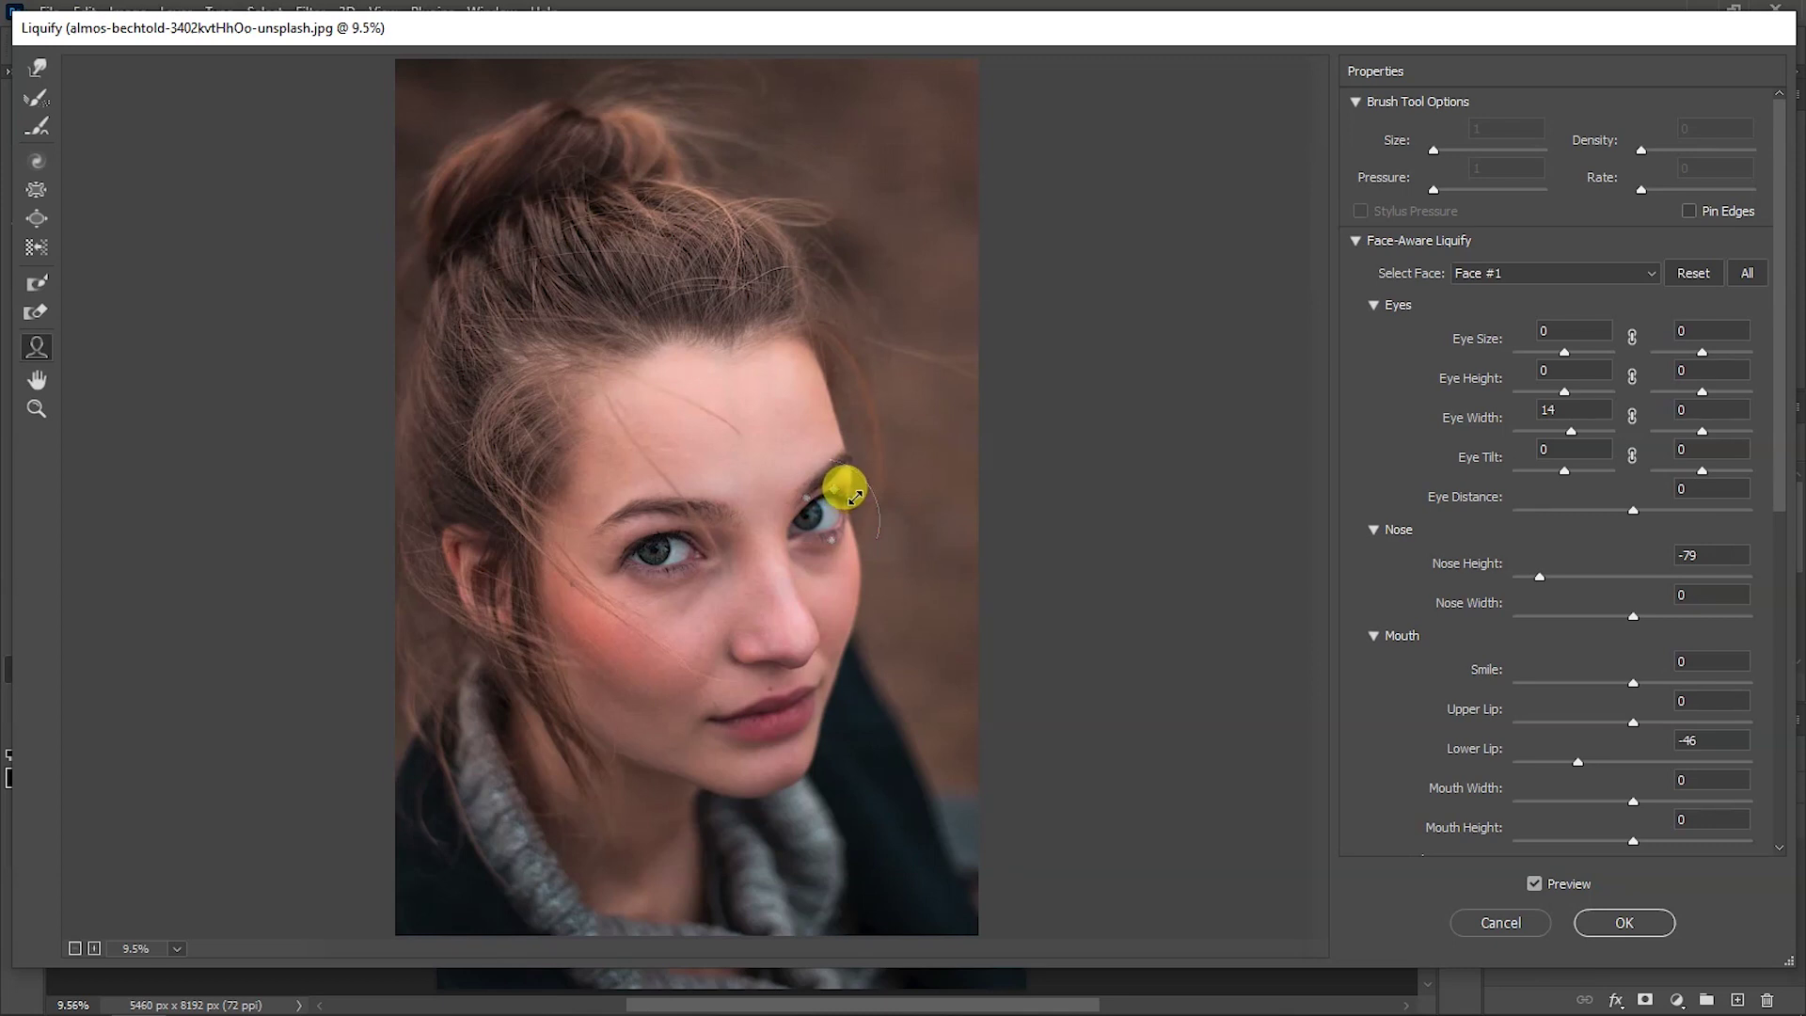
pyautogui.moveTo(849, 505); pyautogui.dragTo(835, 505)
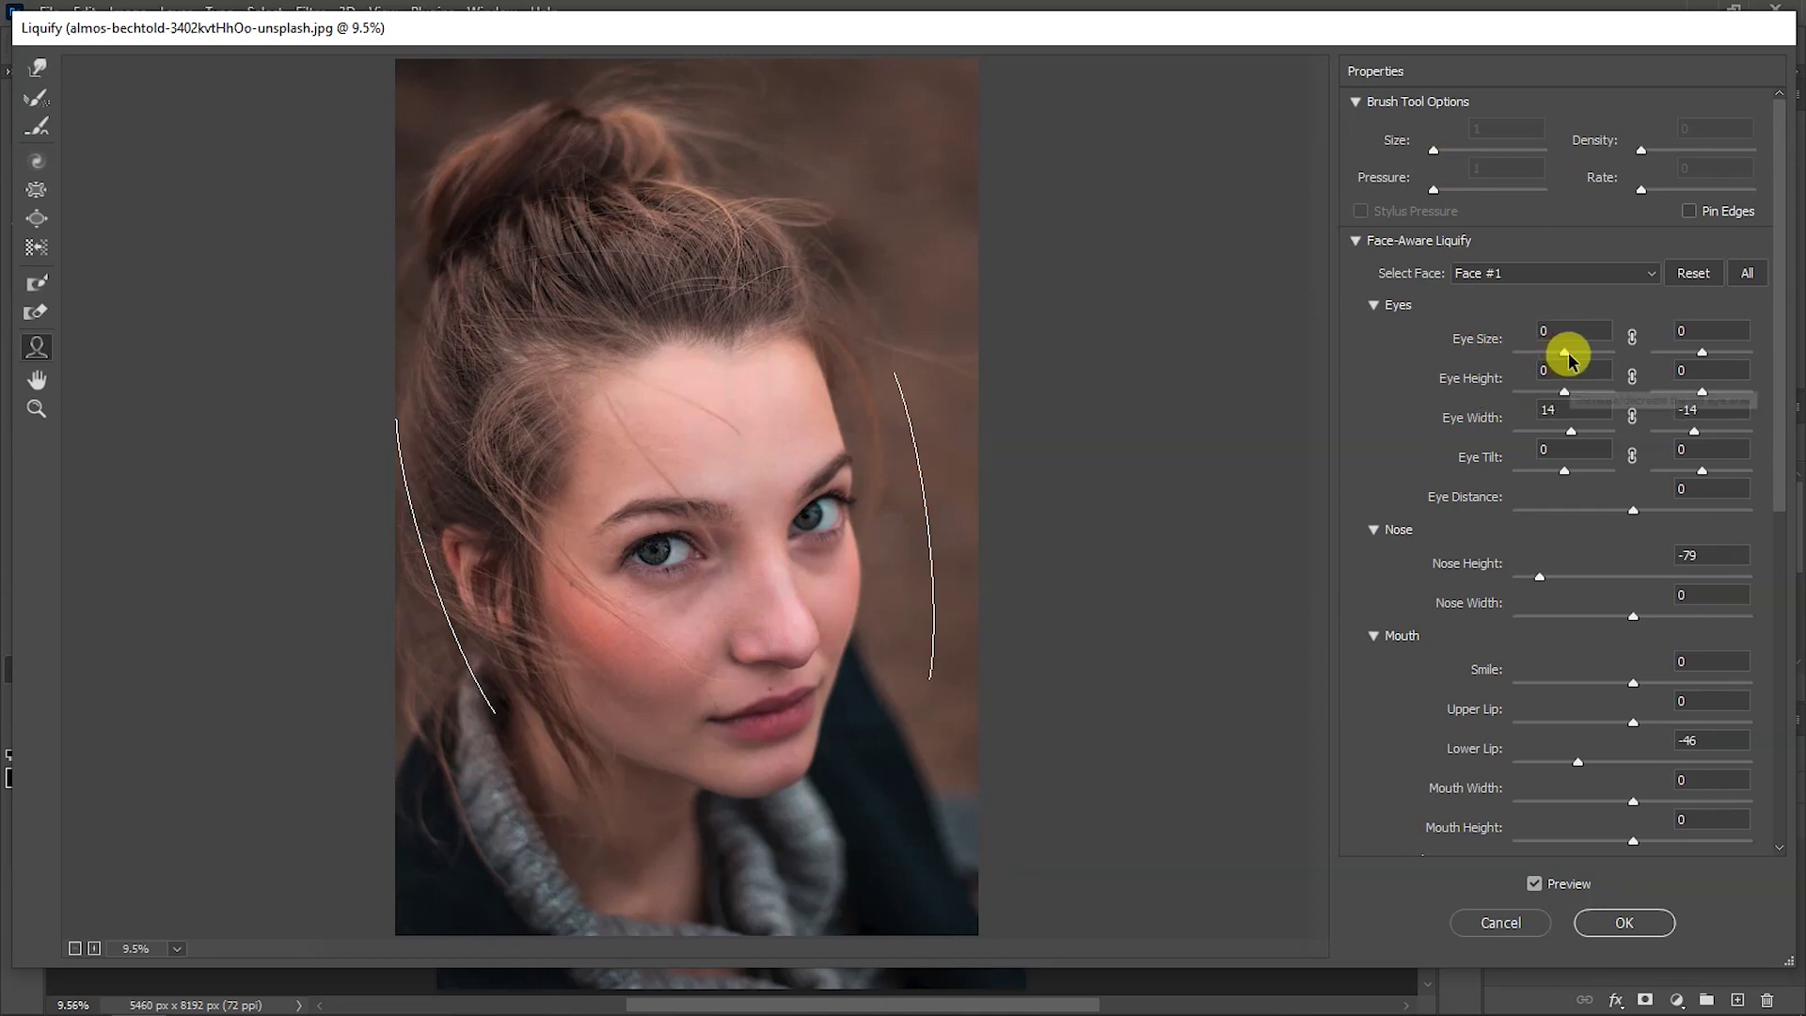
# - Shrink the left eye size to -24 and fine-tune the nose height and width
pyautogui.moveTo(1564, 353); pyautogui.dragTo(1557, 362)
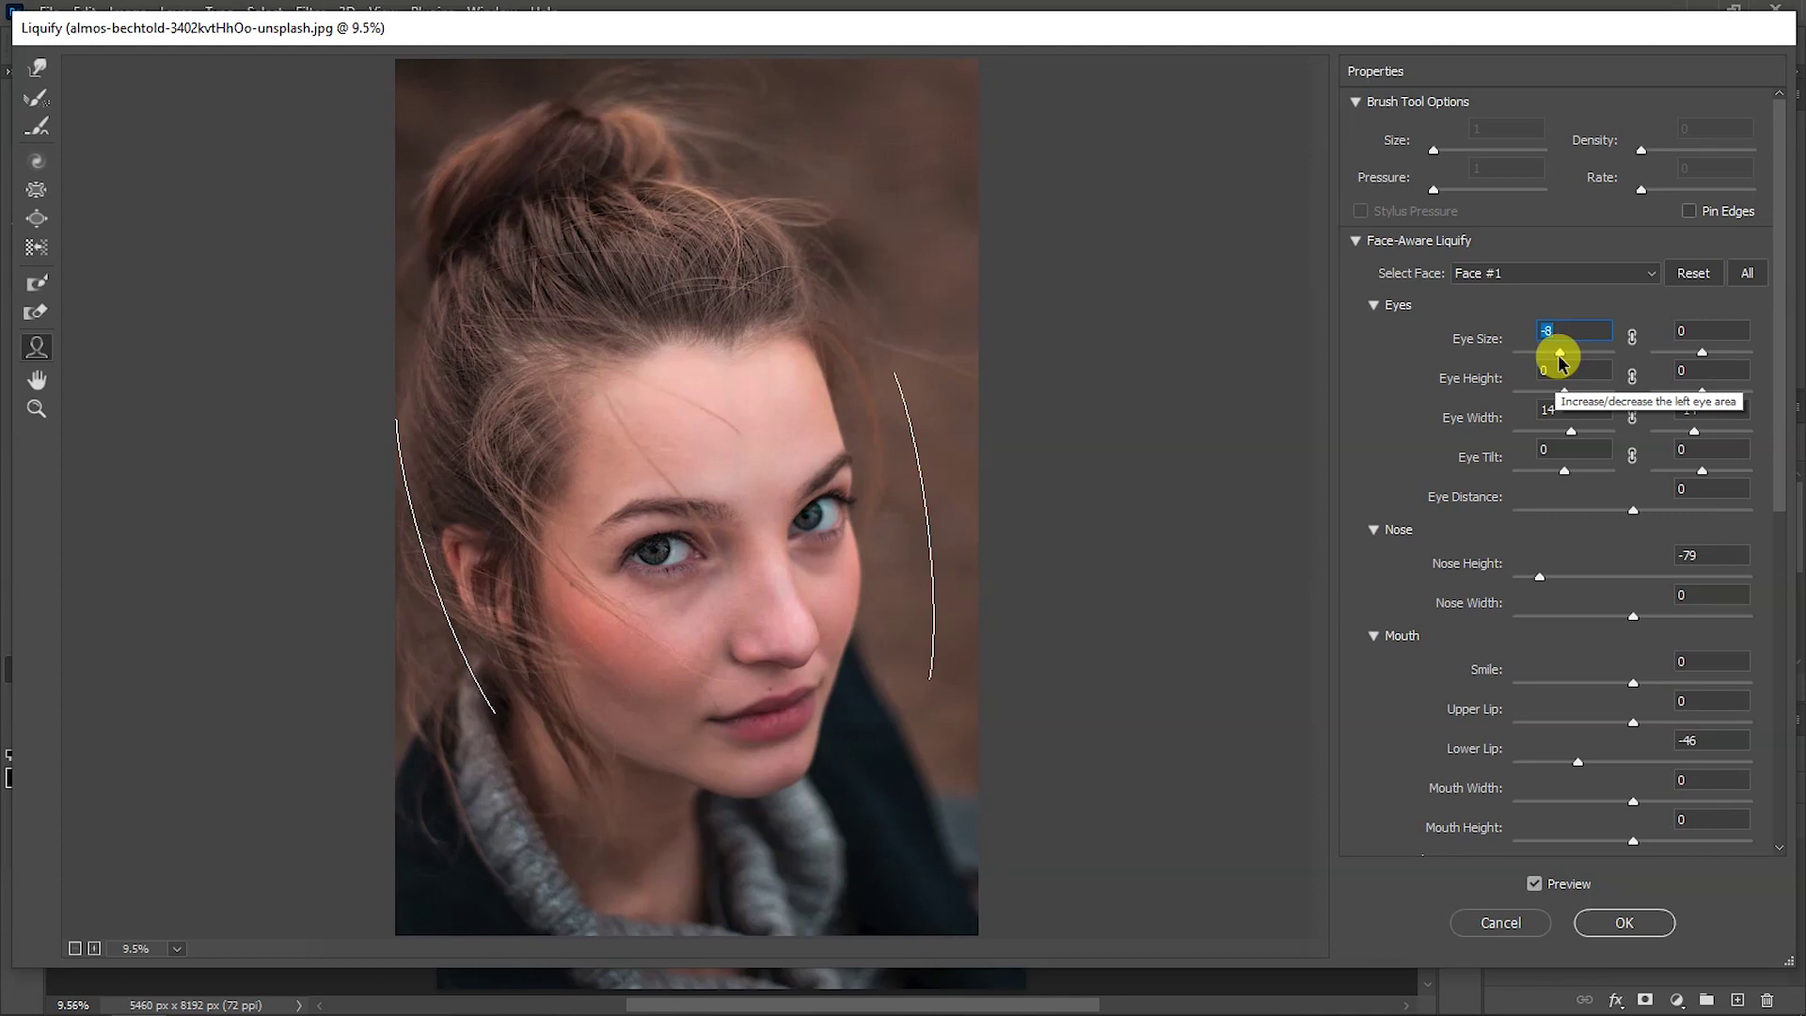
pyautogui.moveTo(1559, 360); pyautogui.dragTo(1557, 356)
pyautogui.click(1564, 395)
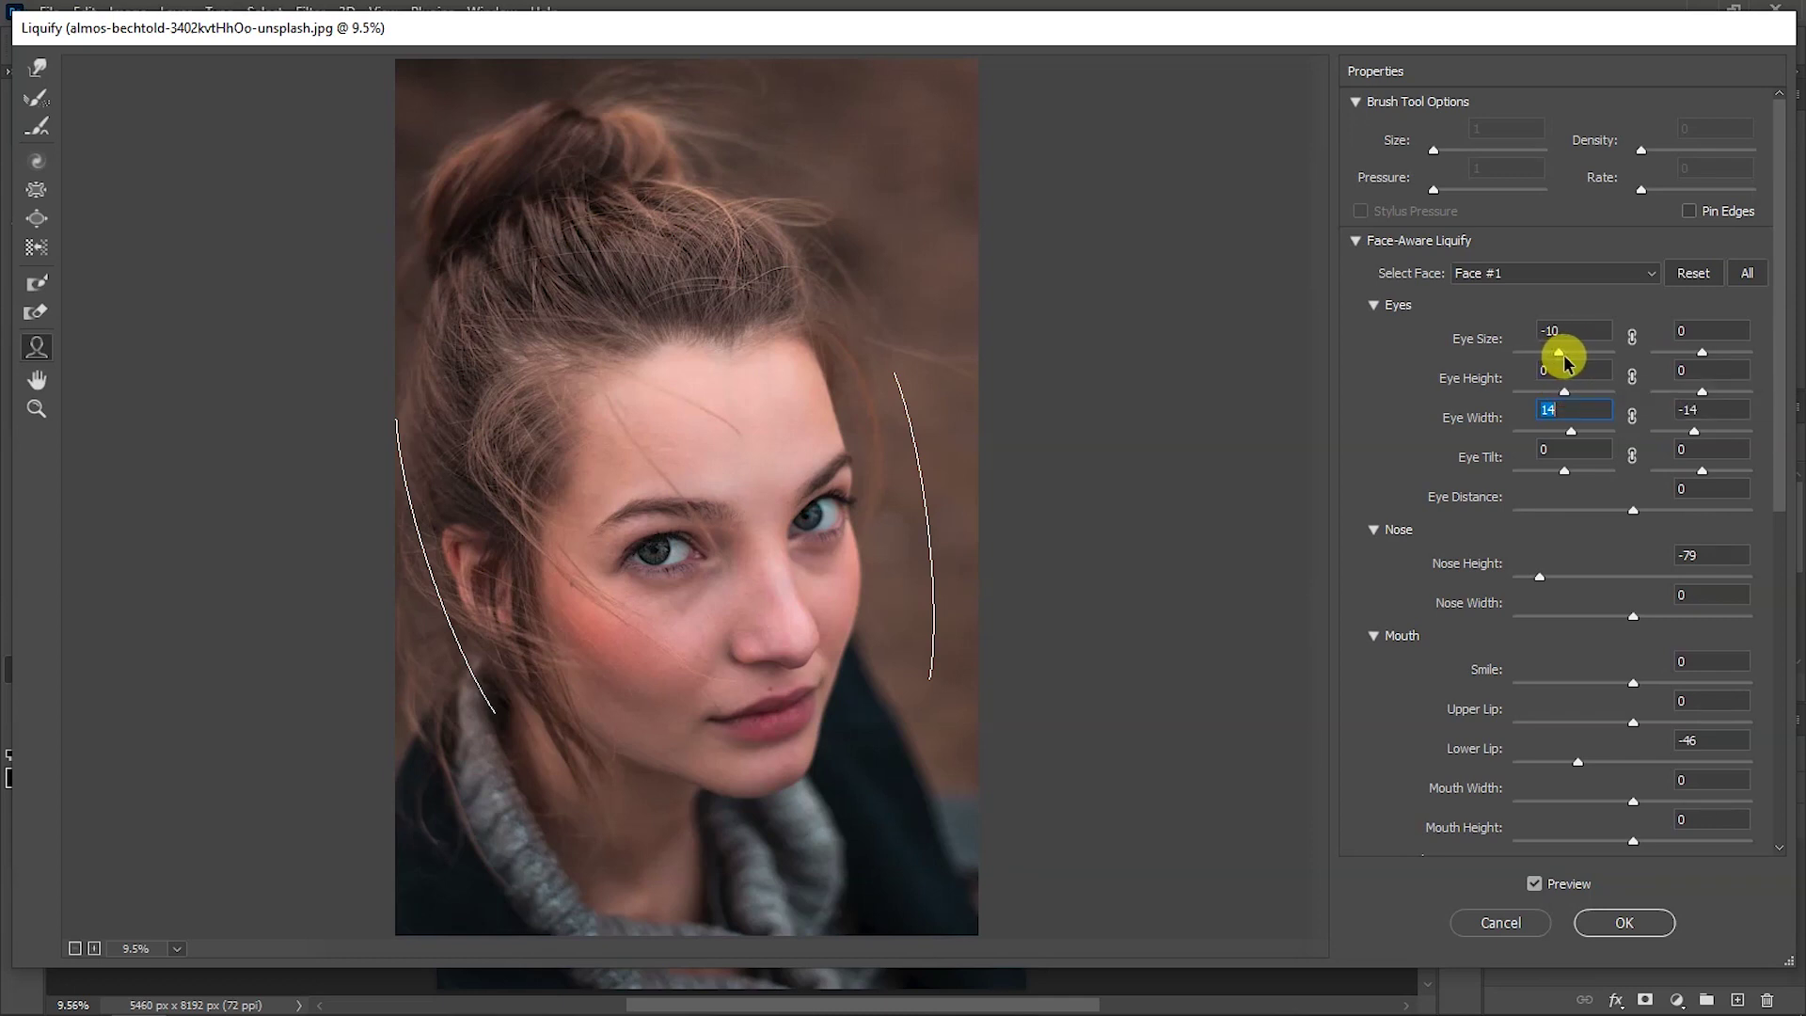
pyautogui.moveTo(1562, 357); pyautogui.dragTo(1552, 355)
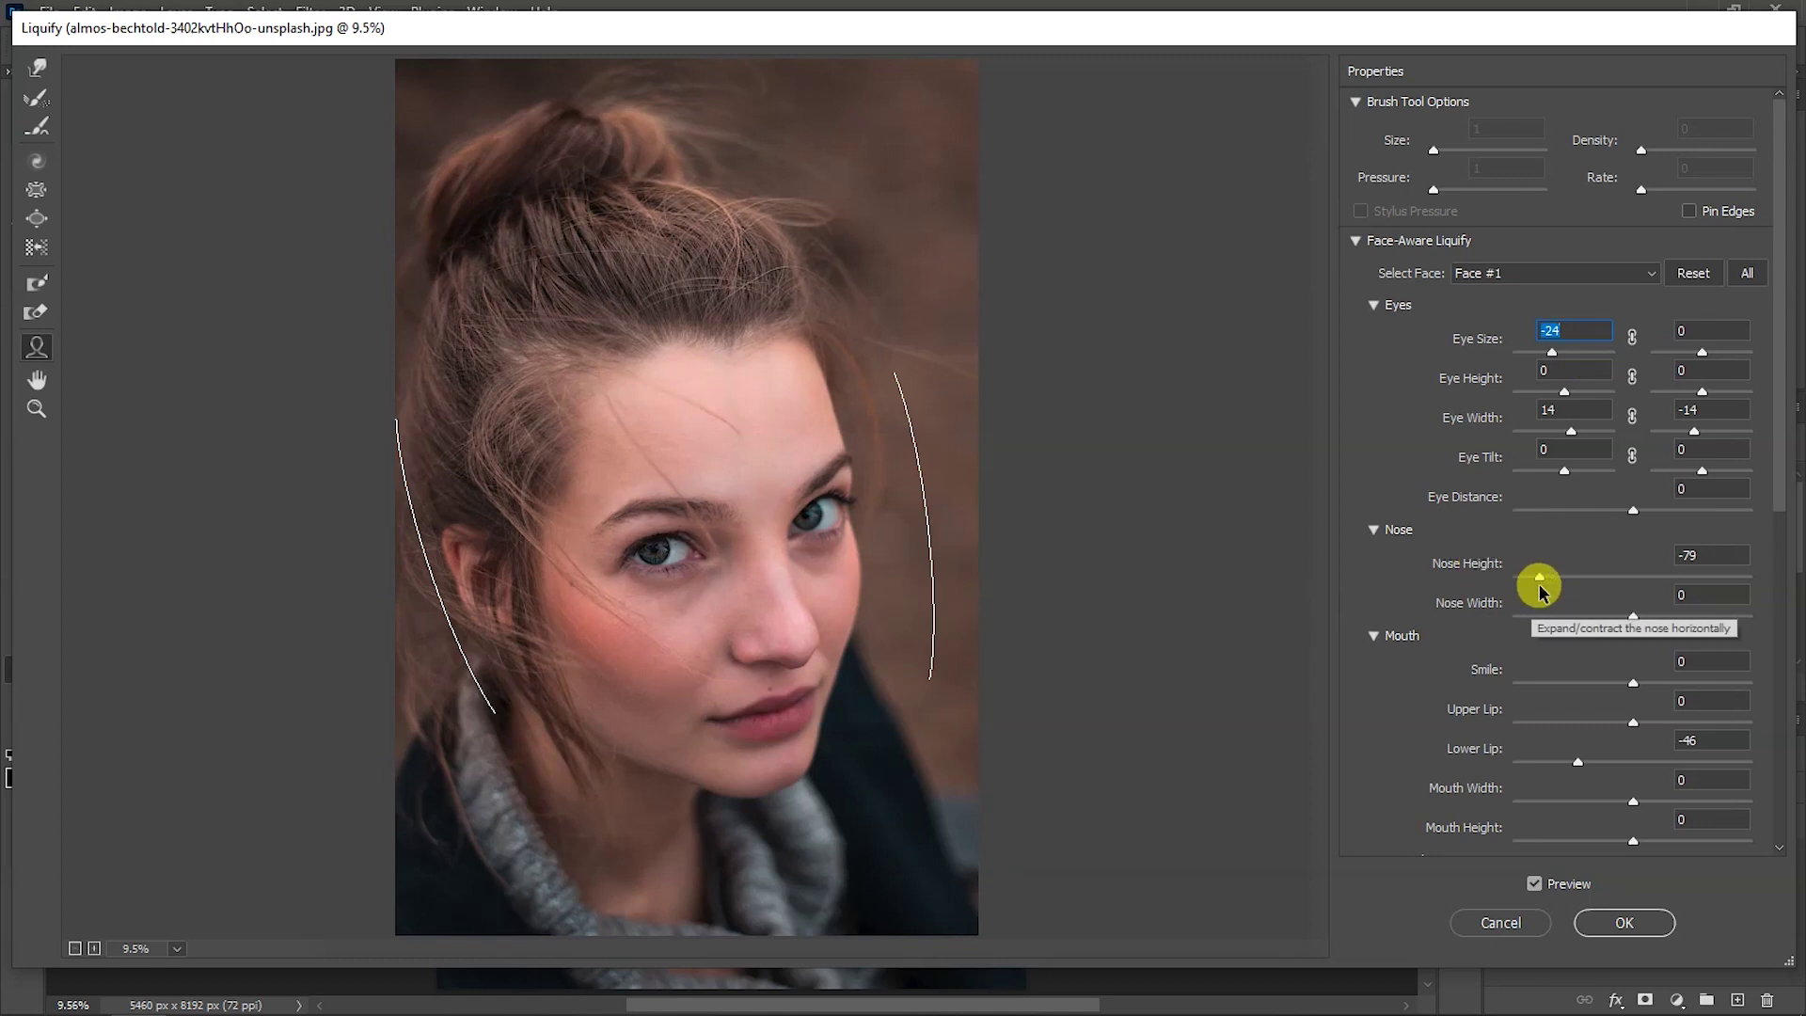
pyautogui.moveTo(1537, 579)
pyautogui.mouseDown()
pyautogui.moveTo(1665, 583)
pyautogui.moveTo(1555, 591)
pyautogui.mouseUp()
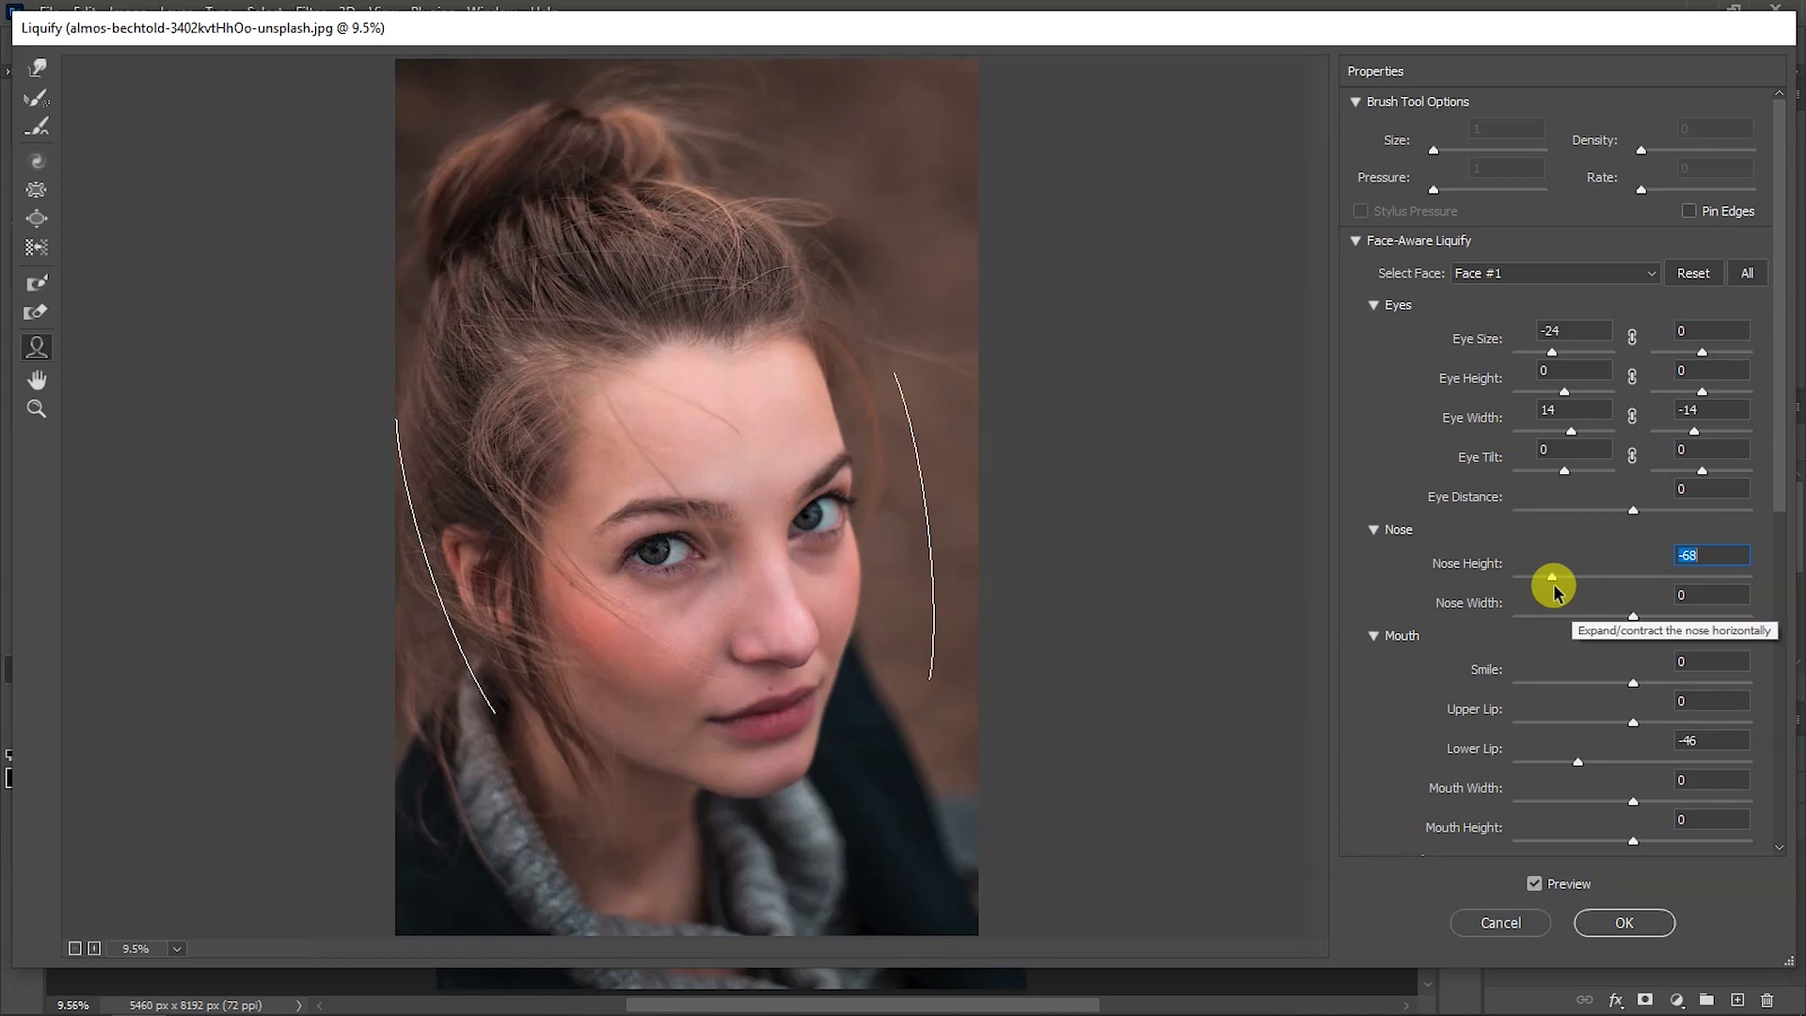
pyautogui.click(1633, 617)
pyautogui.moveTo(1675, 619)
pyautogui.mouseDown()
pyautogui.moveTo(1641, 617)
pyautogui.moveTo(1656, 622)
pyautogui.mouseUp()
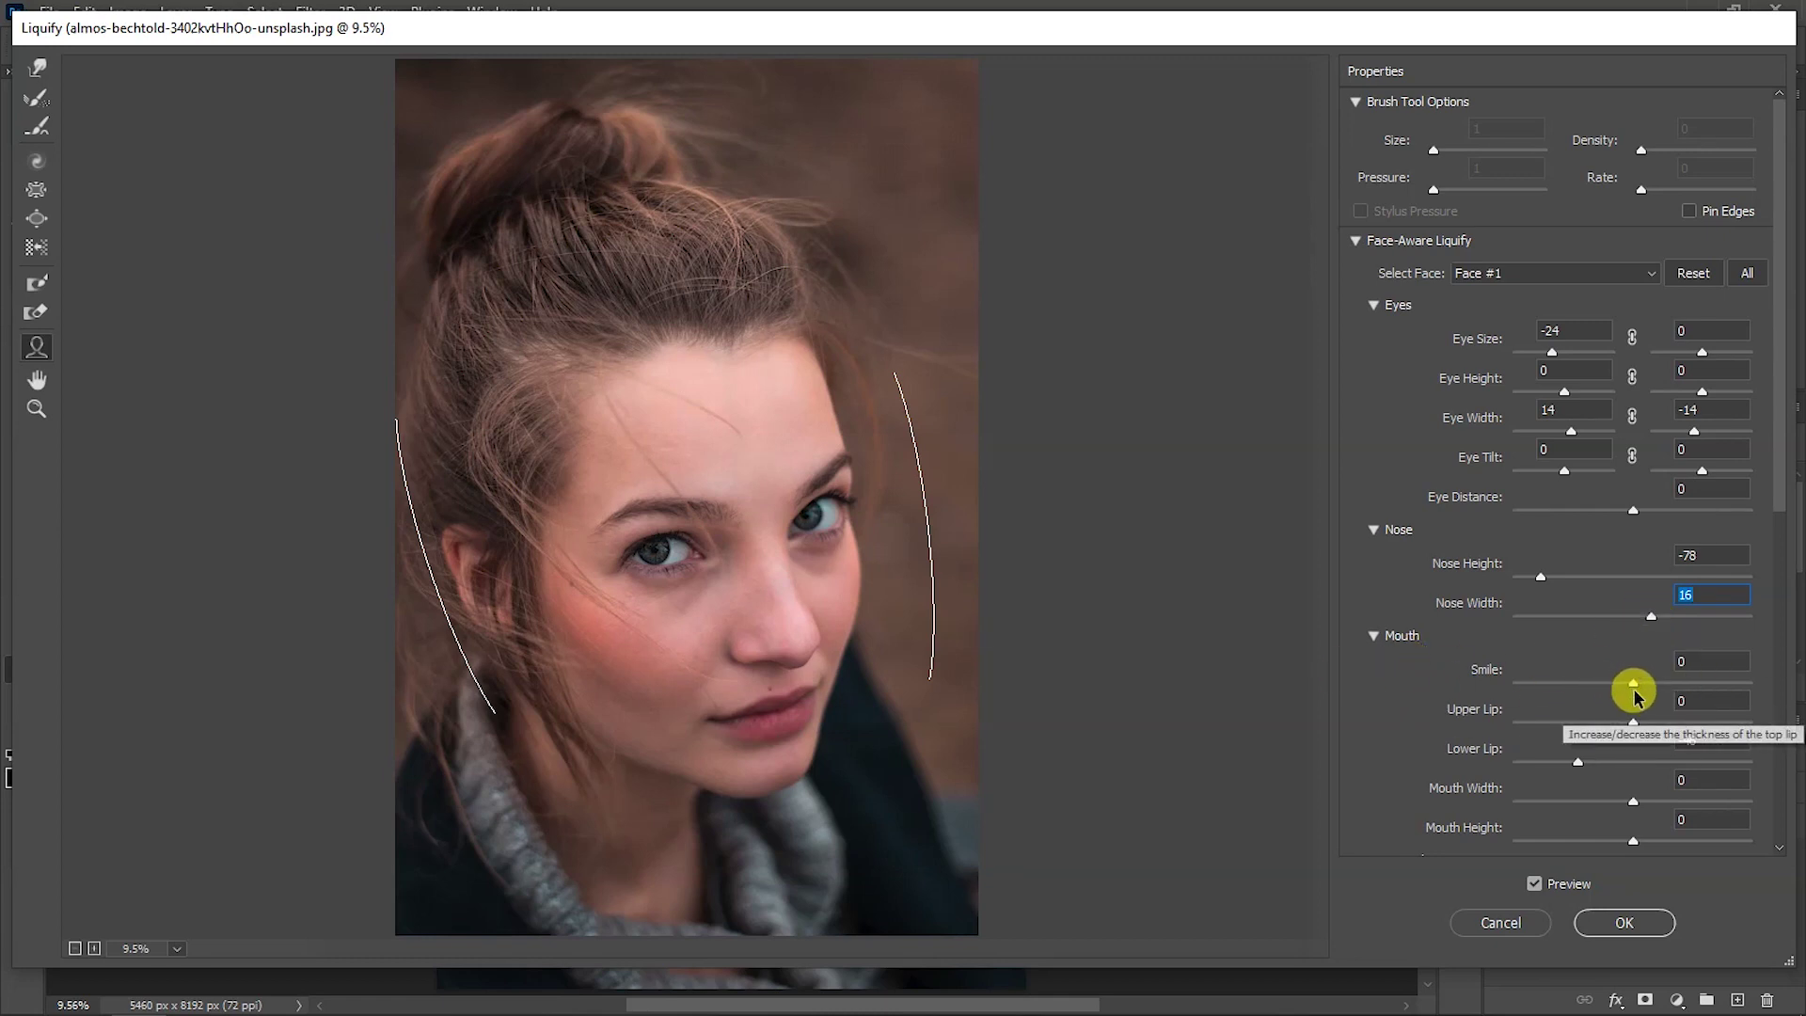
# - Set Smile 70, Upper Lip 67, restore lower-lip fullness, Mouth Width 21, Mouth Height 12
pyautogui.moveTo(1633, 685); pyautogui.dragTo(1712, 685)
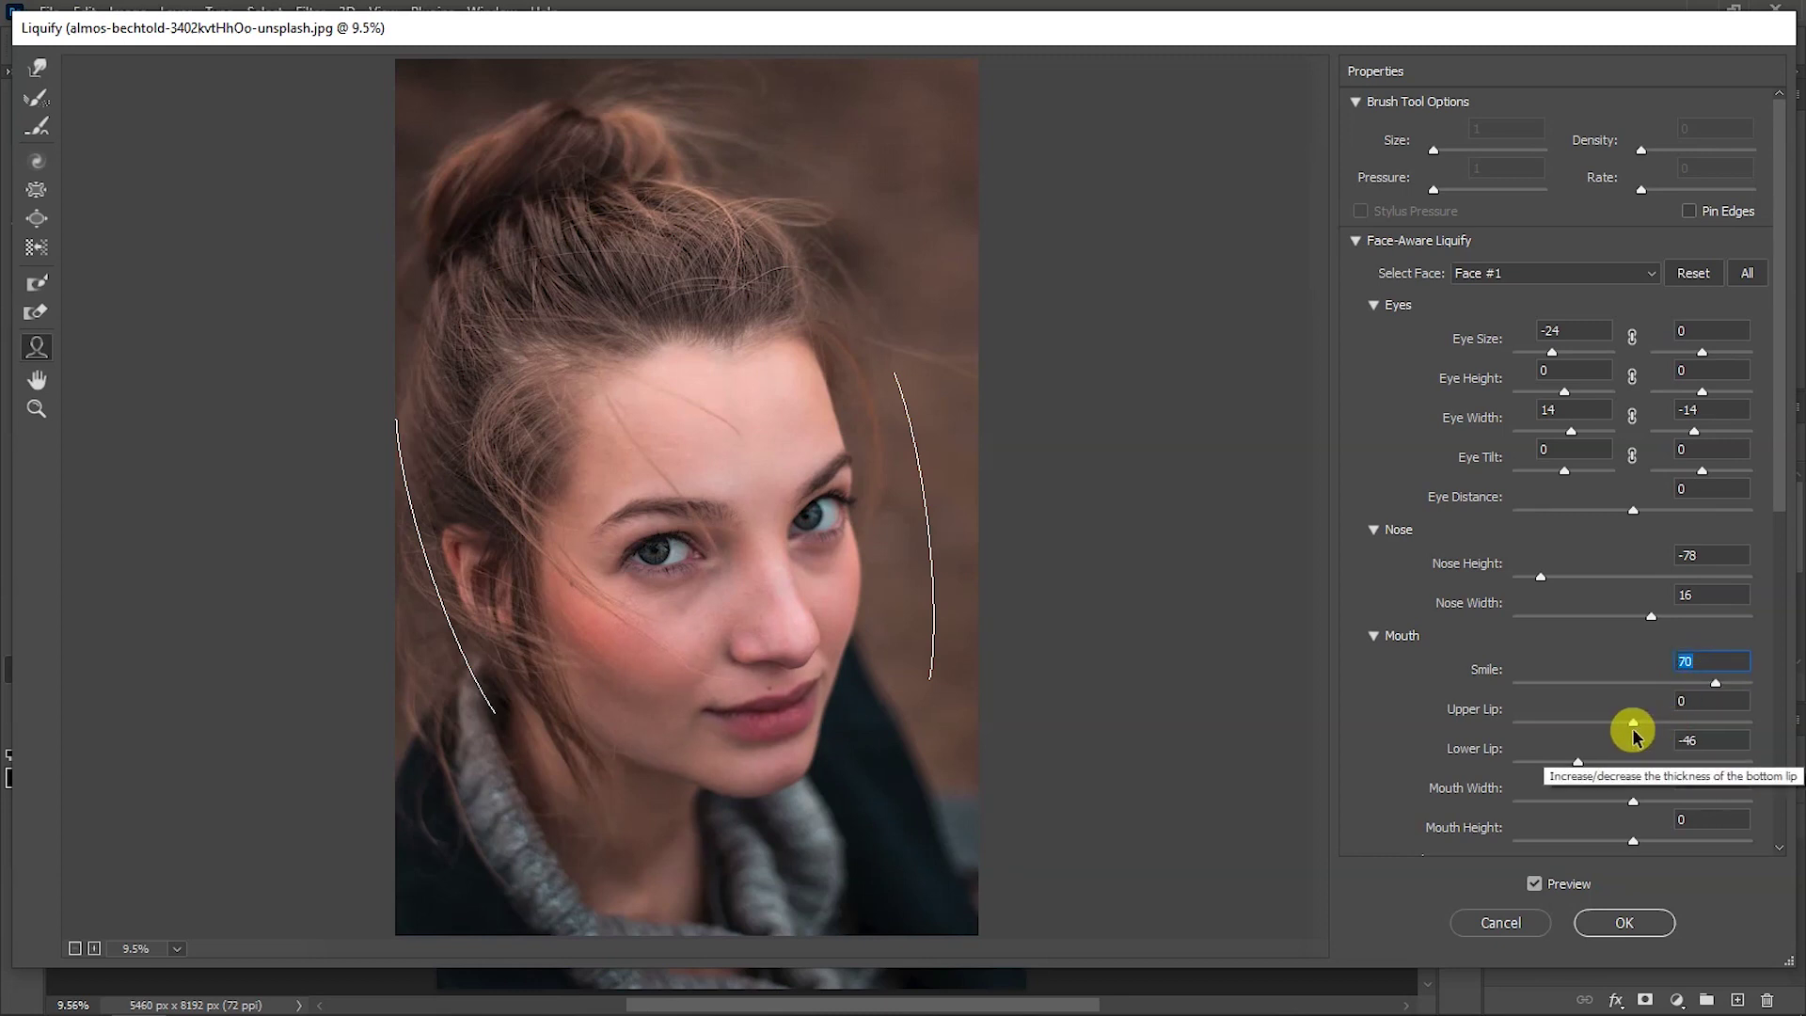
pyautogui.moveTo(1635, 725); pyautogui.dragTo(1708, 722)
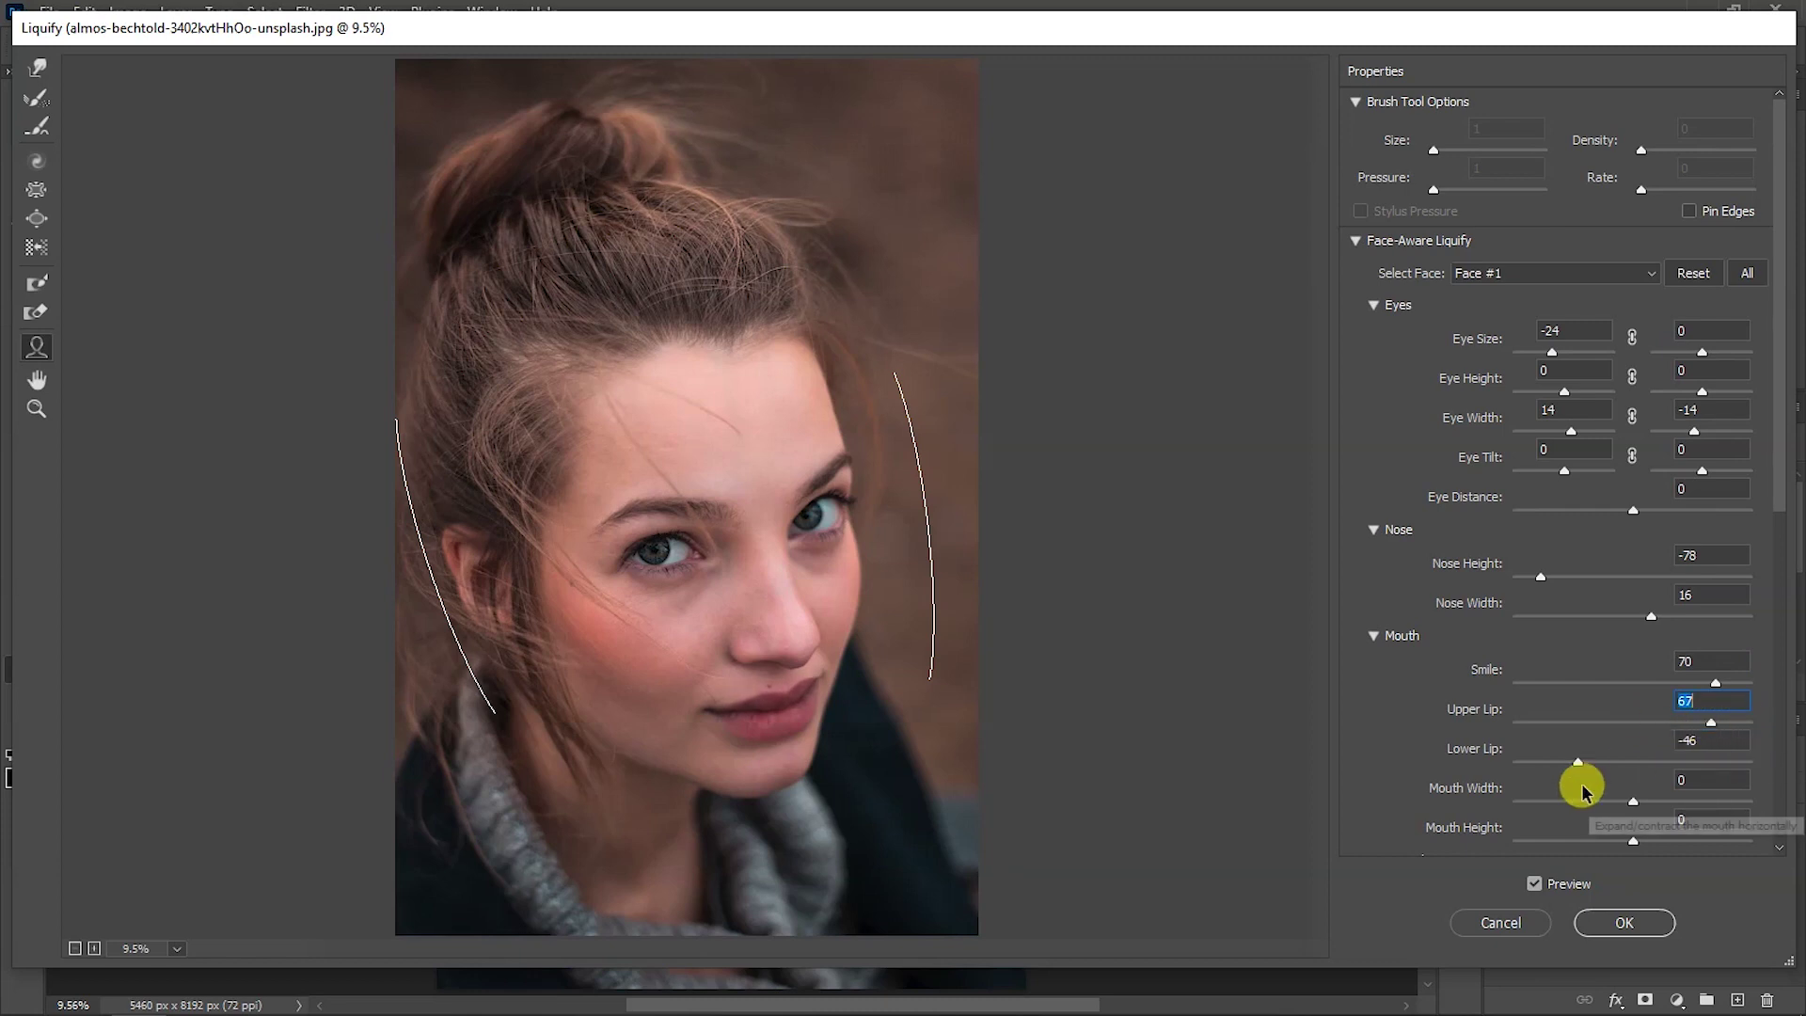
pyautogui.moveTo(1578, 762); pyautogui.dragTo(1628, 762)
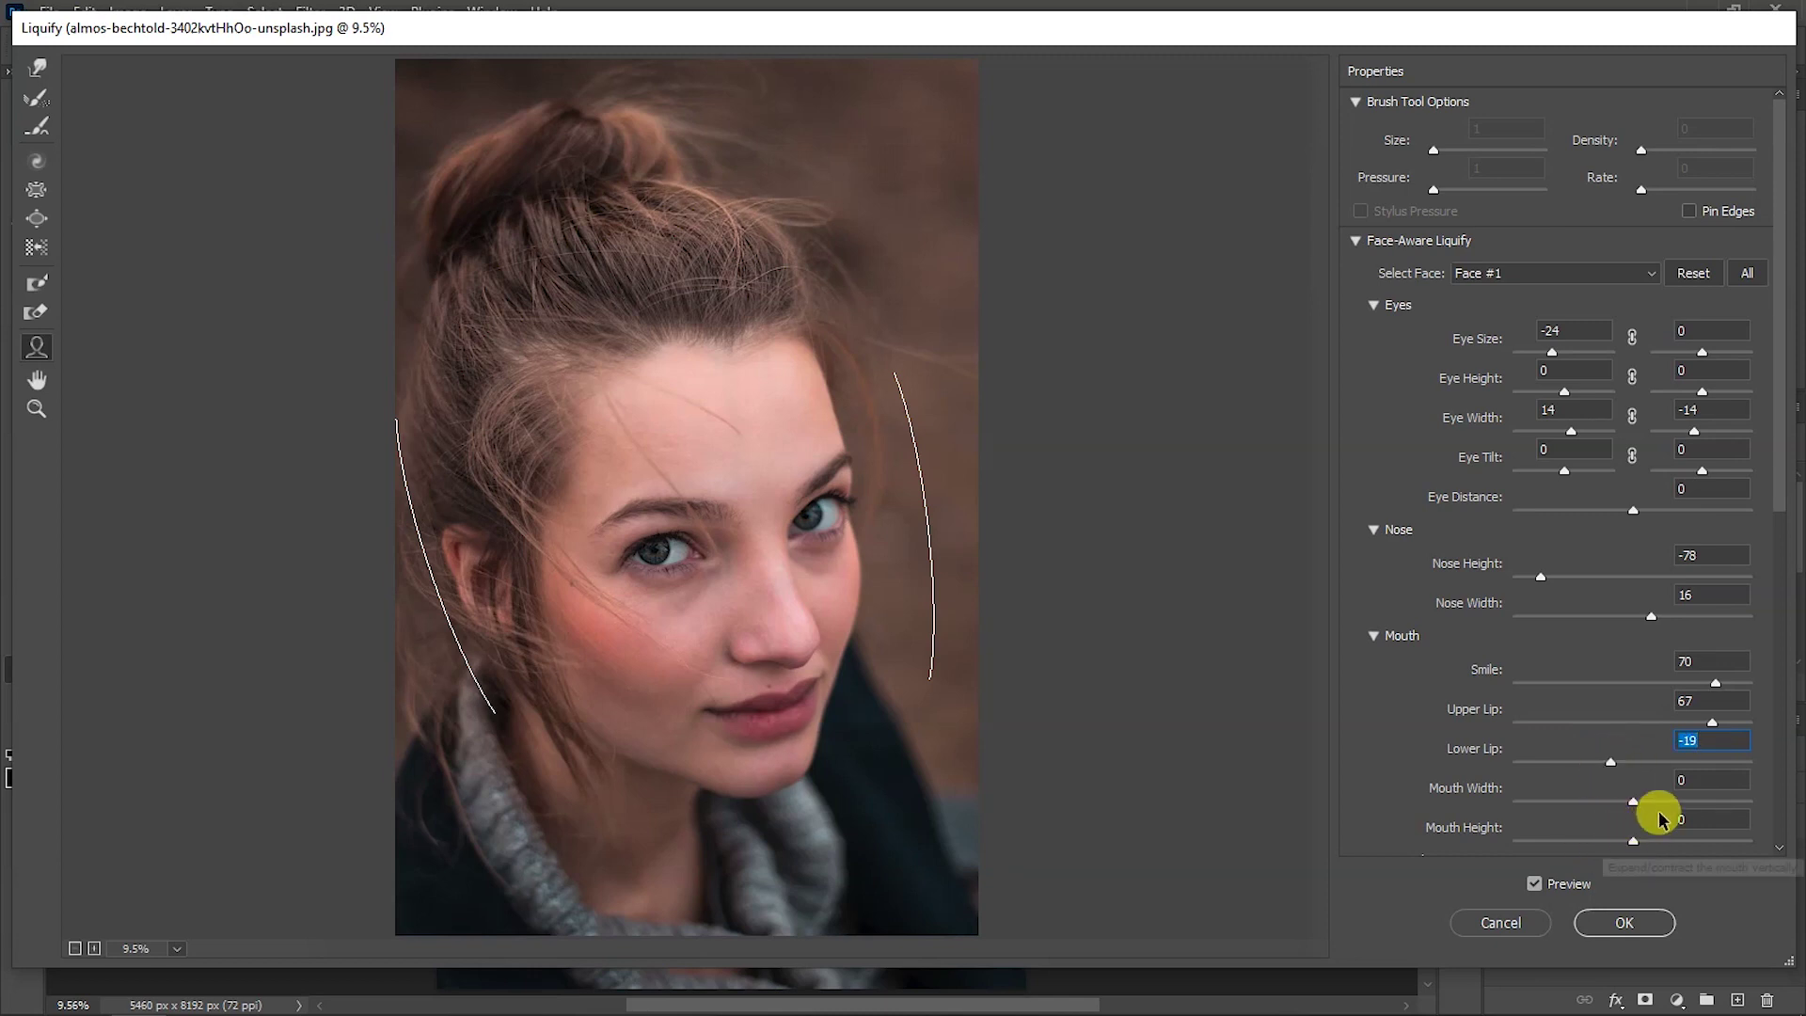
pyautogui.moveTo(1635, 804); pyautogui.dragTo(1656, 807)
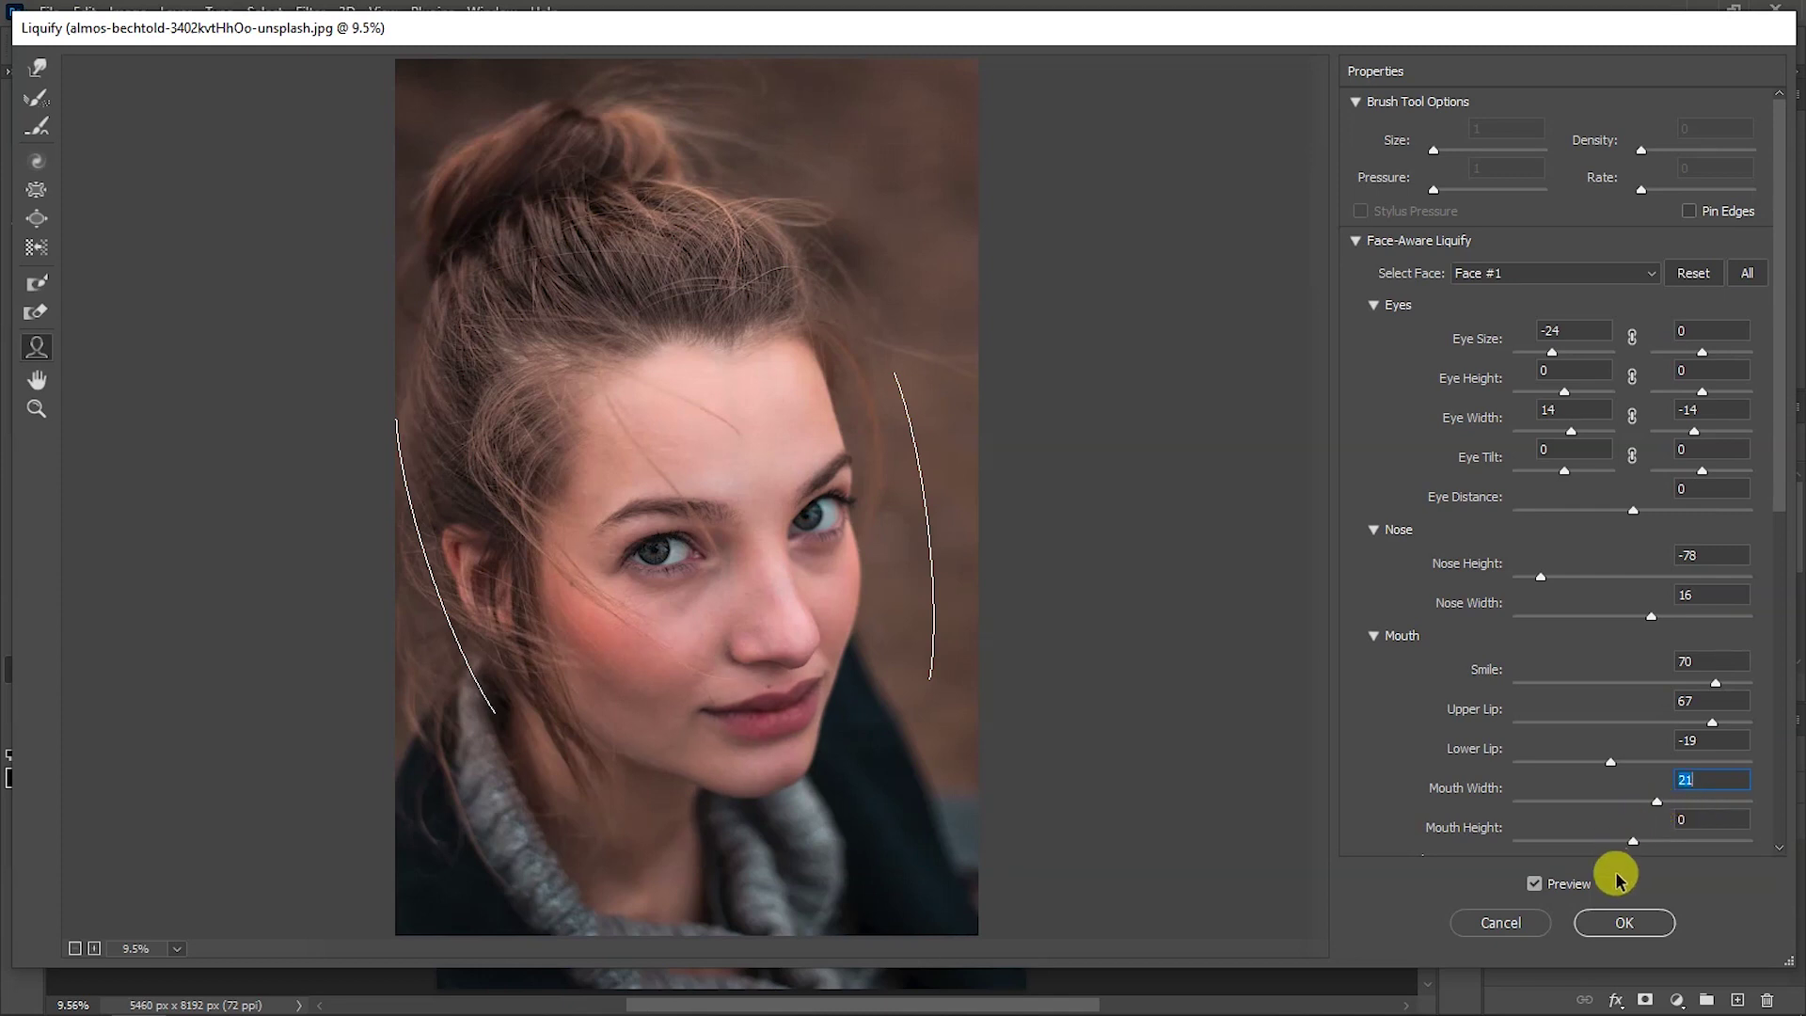
pyautogui.click(1635, 840)
pyautogui.moveTo(1671, 840); pyautogui.dragTo(1648, 840)
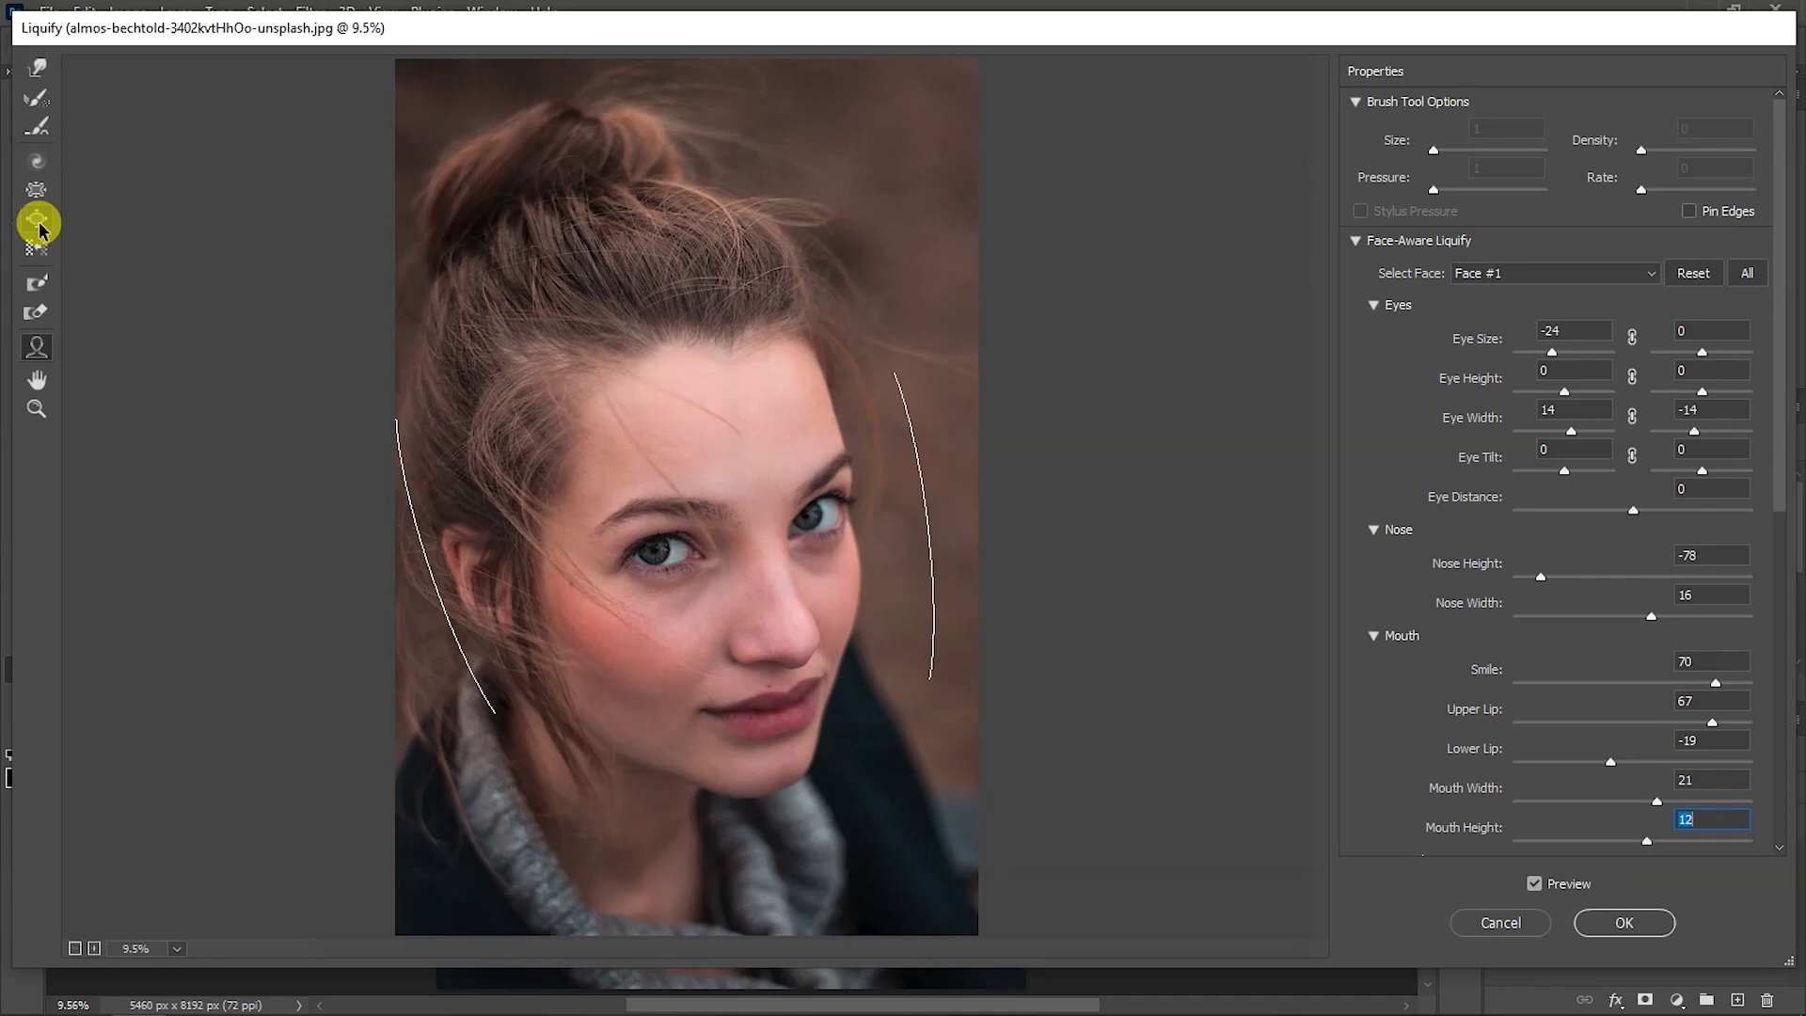
pyautogui.click(37, 223)
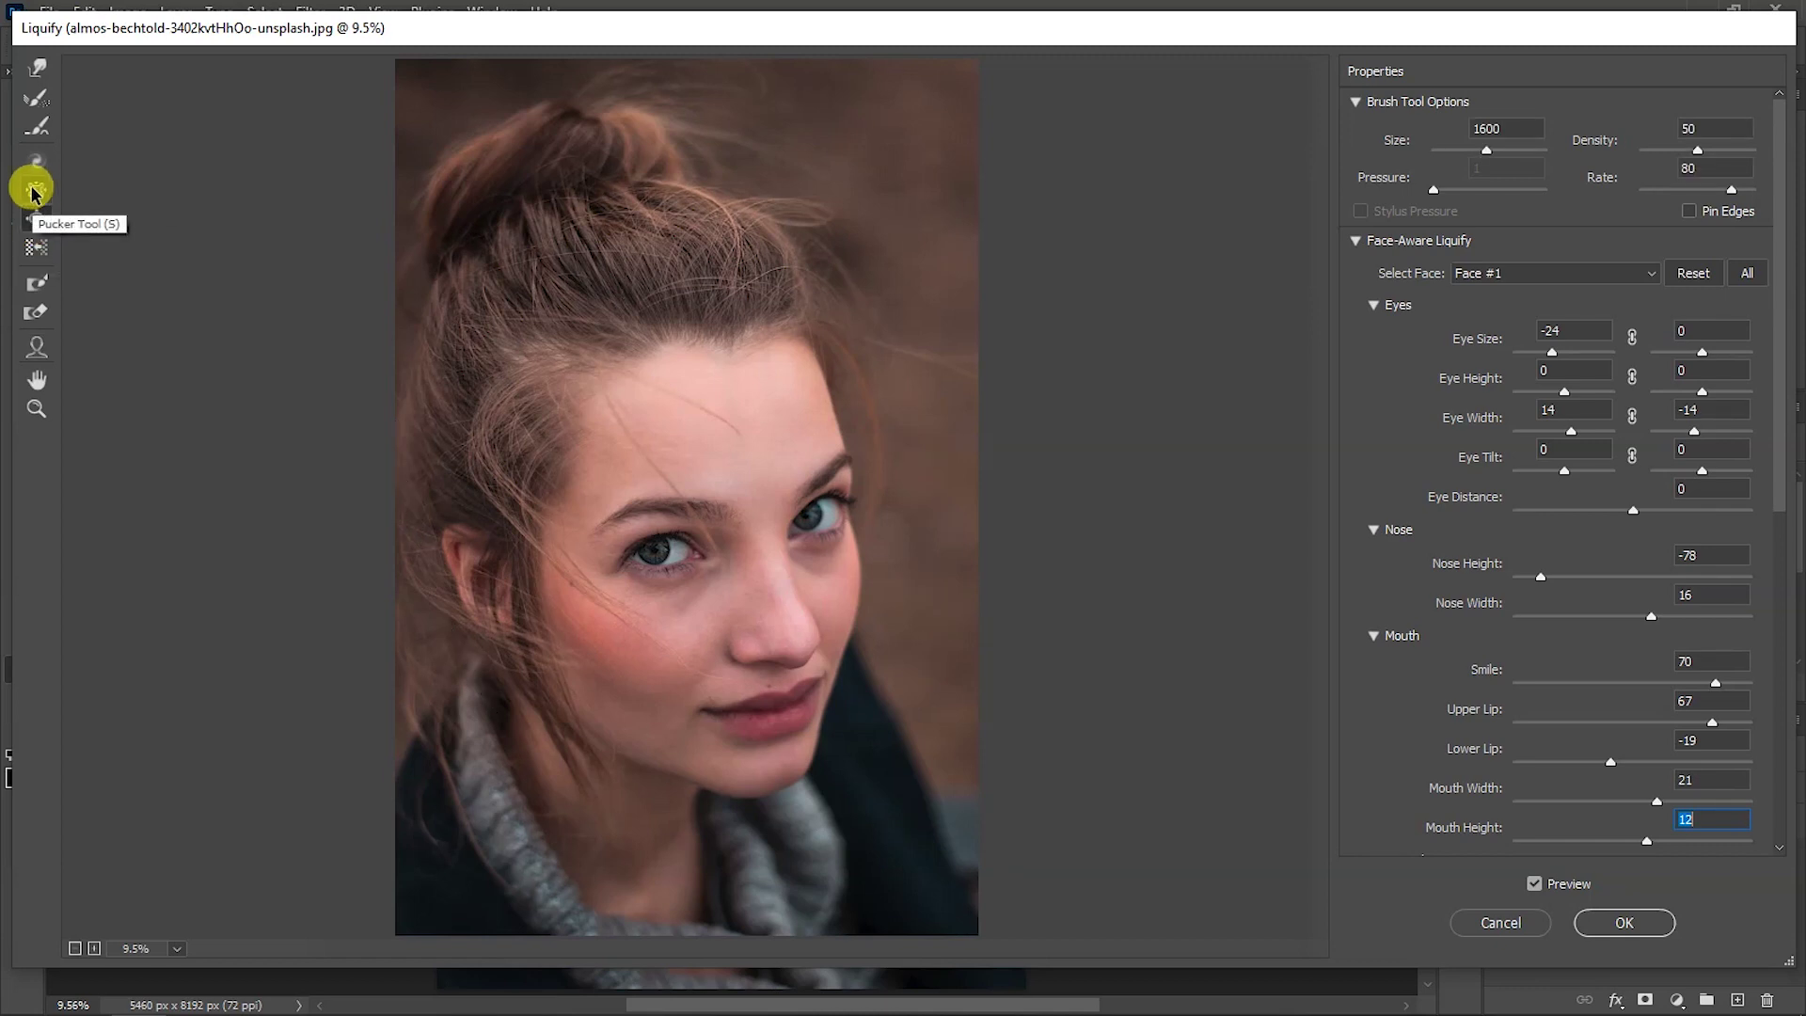
pyautogui.click(36, 203)
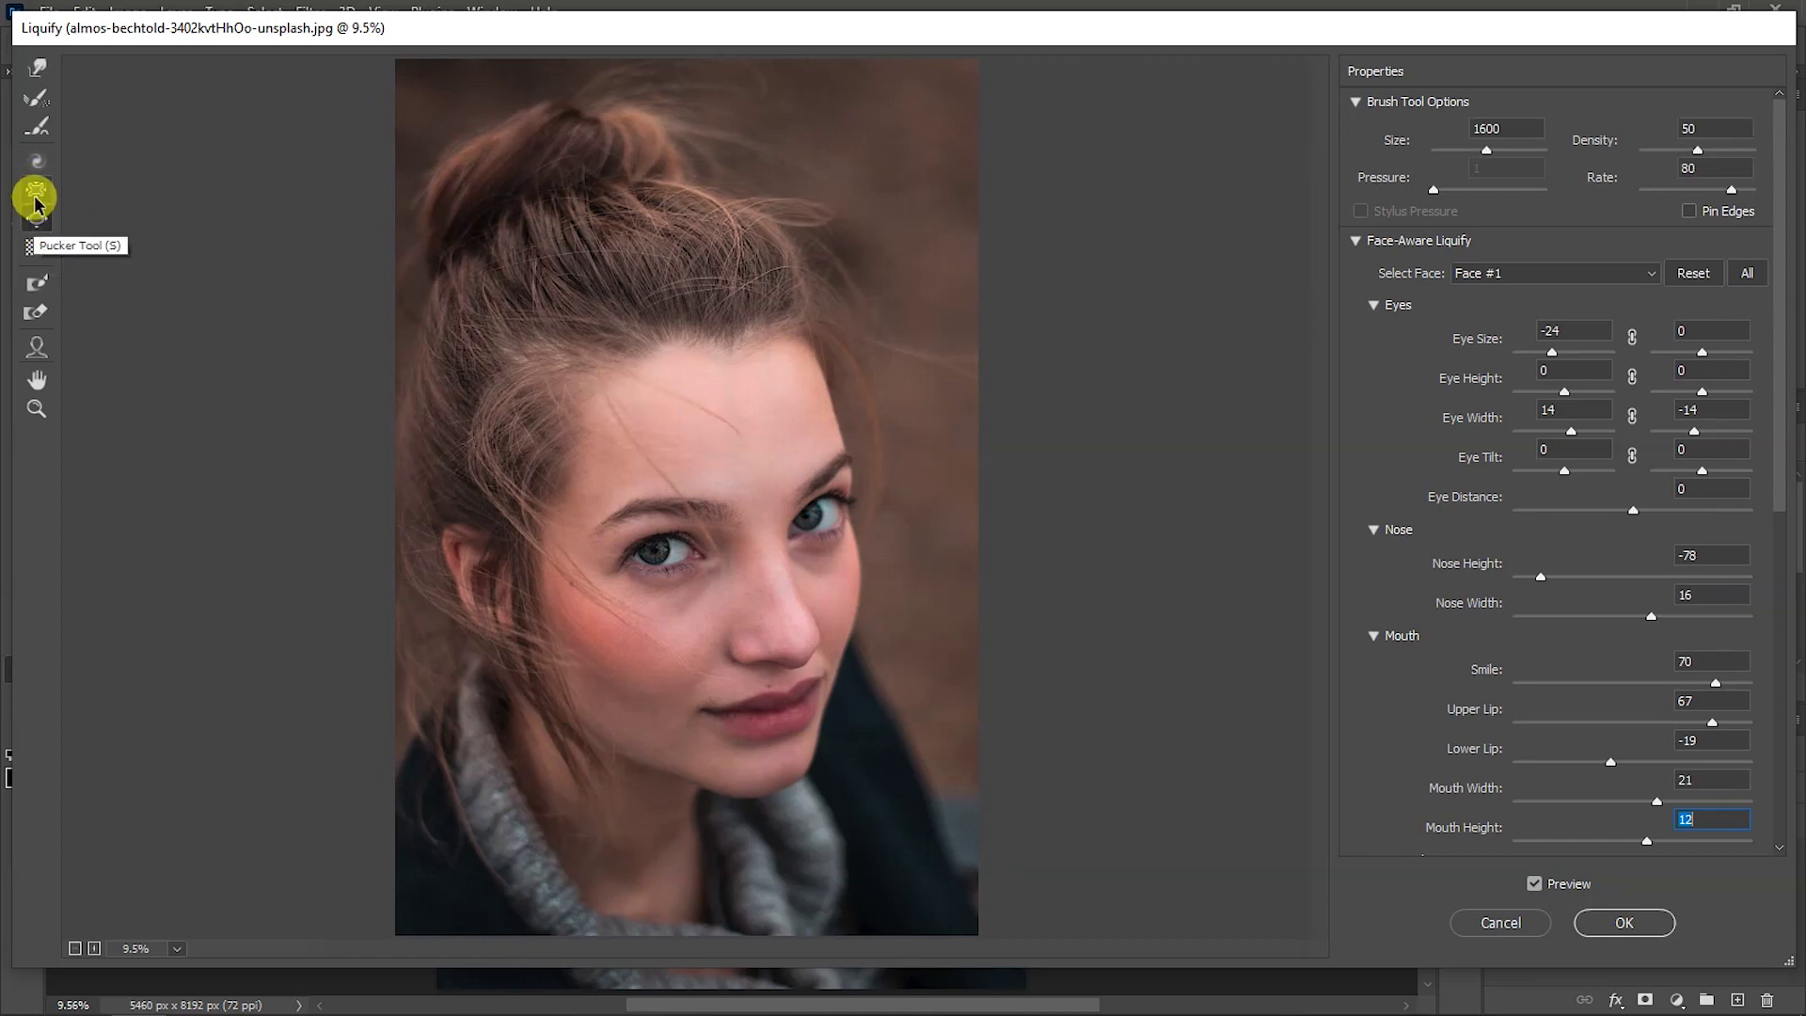
pyautogui.click(635, 522)
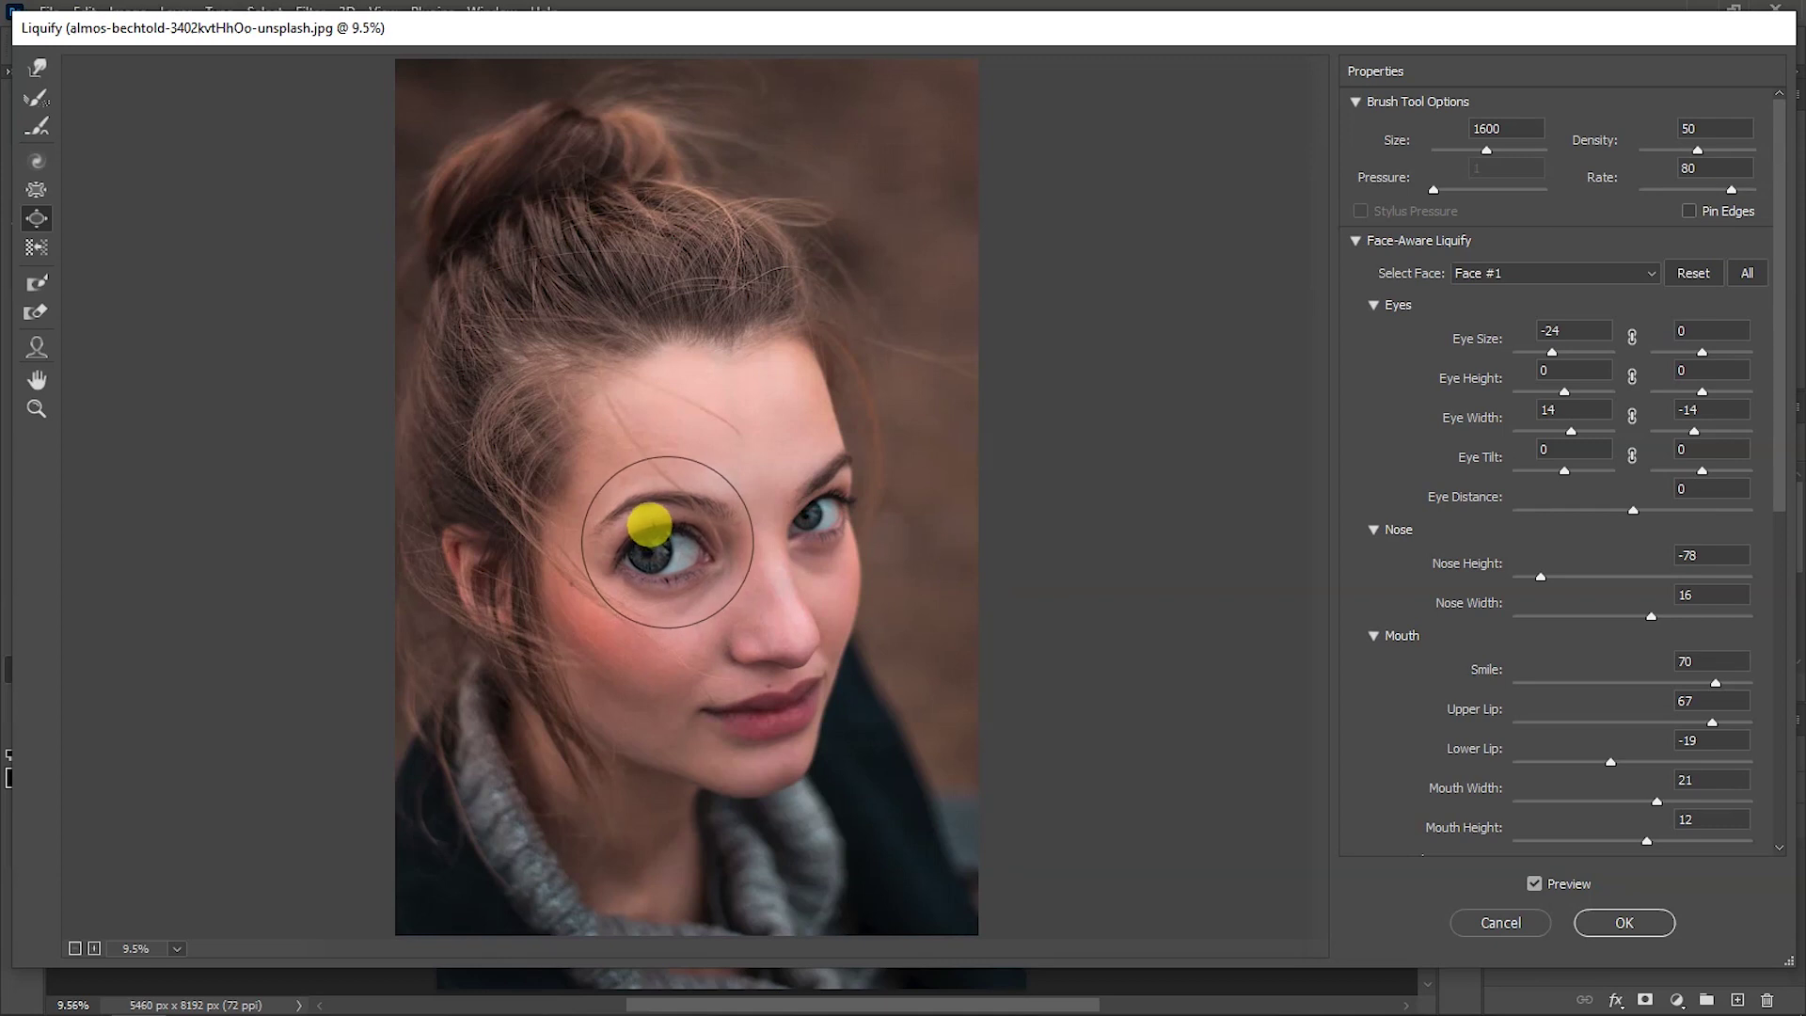
pyautogui.click(34, 195)
pyautogui.press('[')
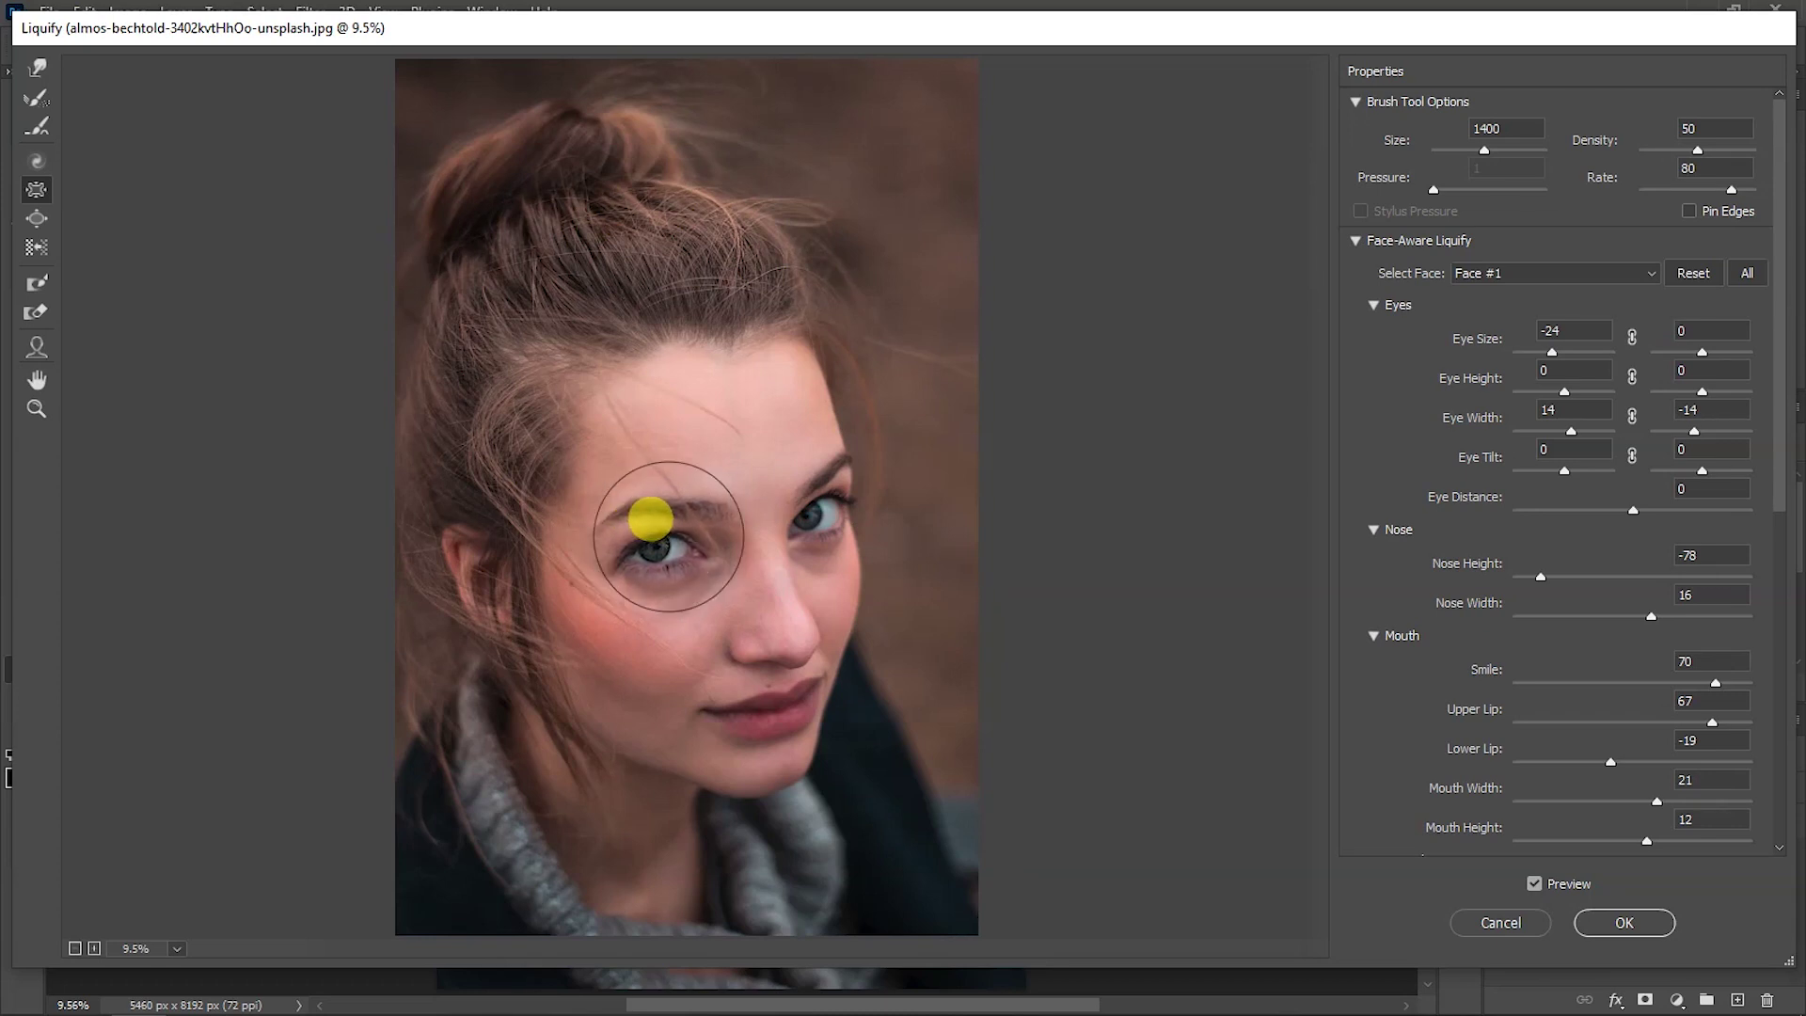
pyautogui.click(37, 218)
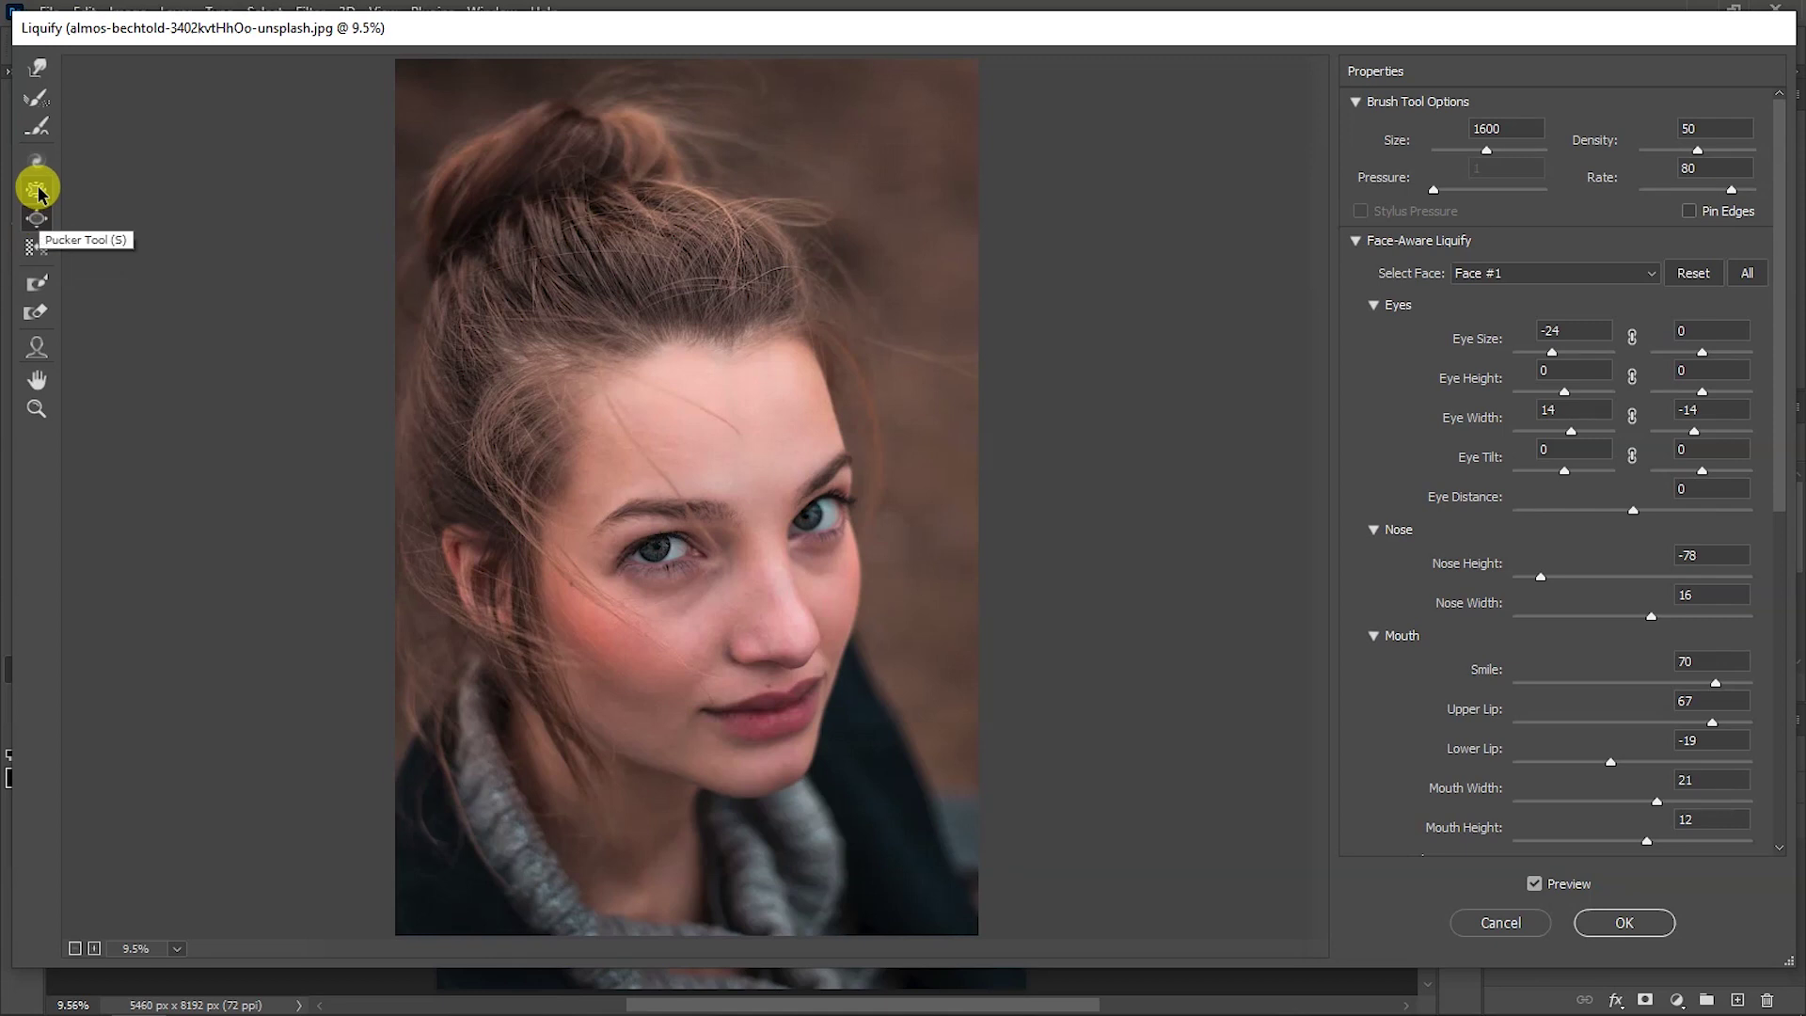
pyautogui.click(38, 191)
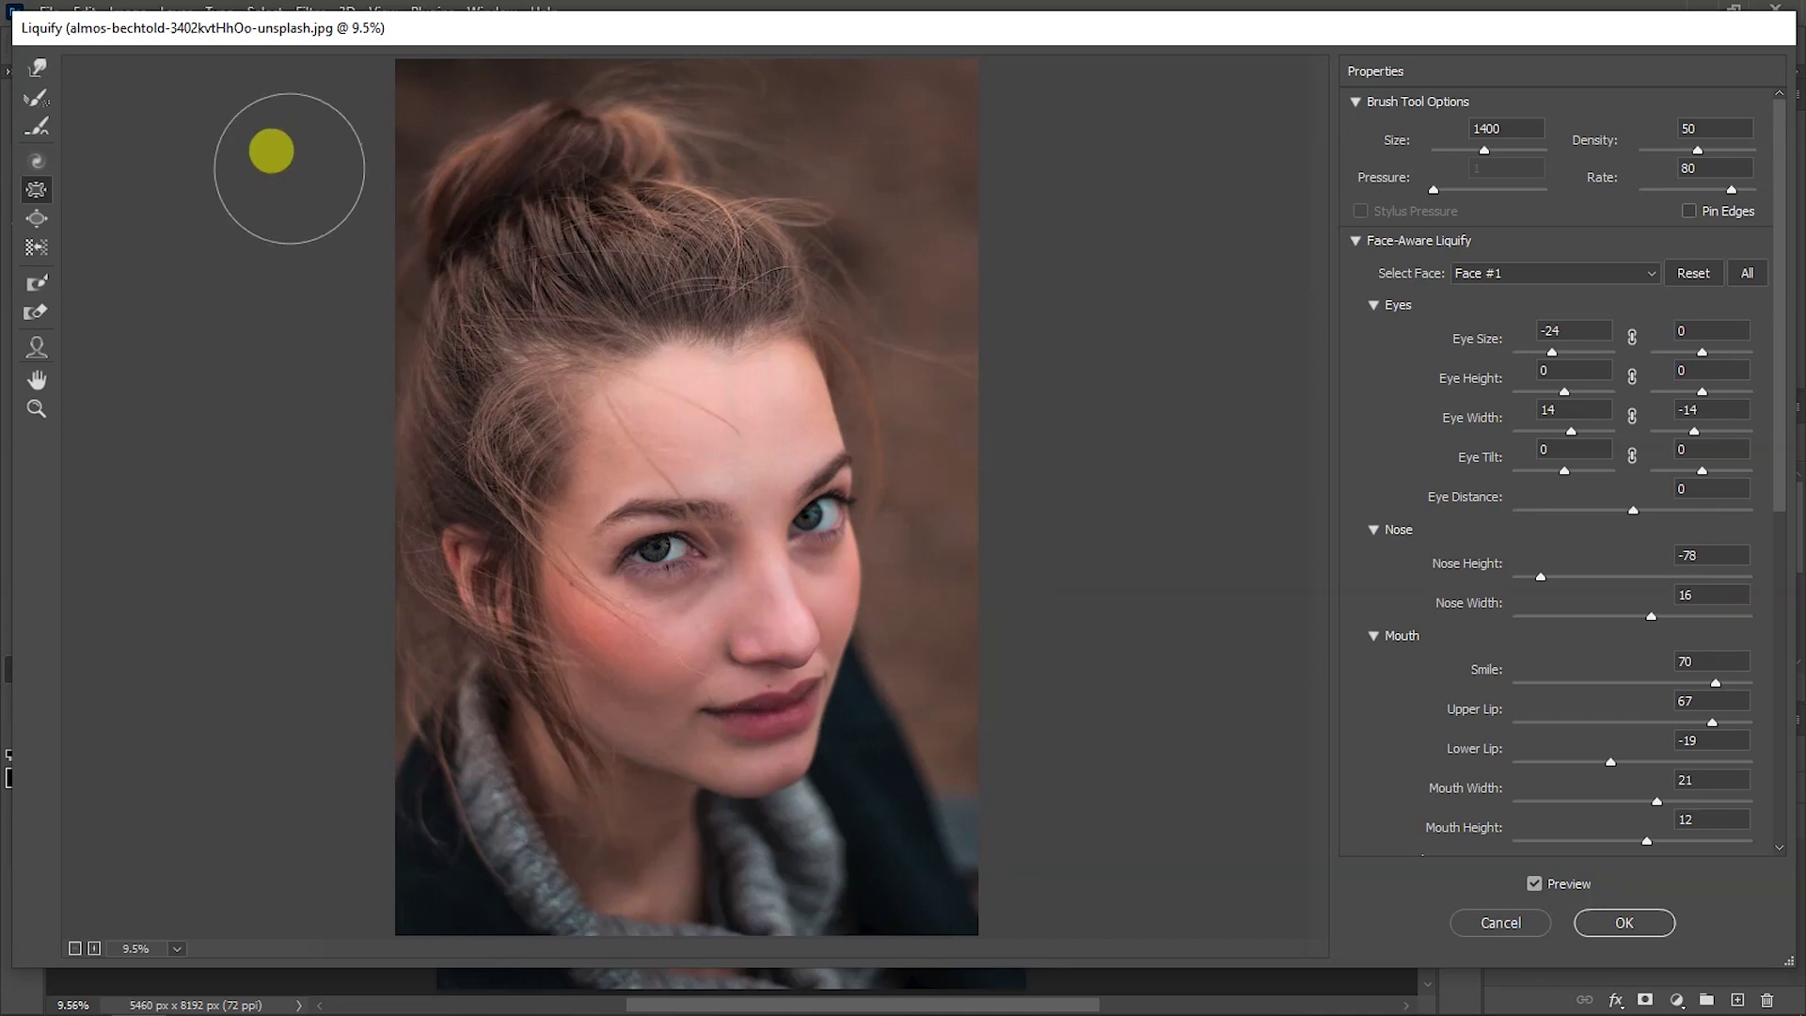
# - Twirl the hair at the crown of the head clockwise into a swirl
pyautogui.click(33, 162)
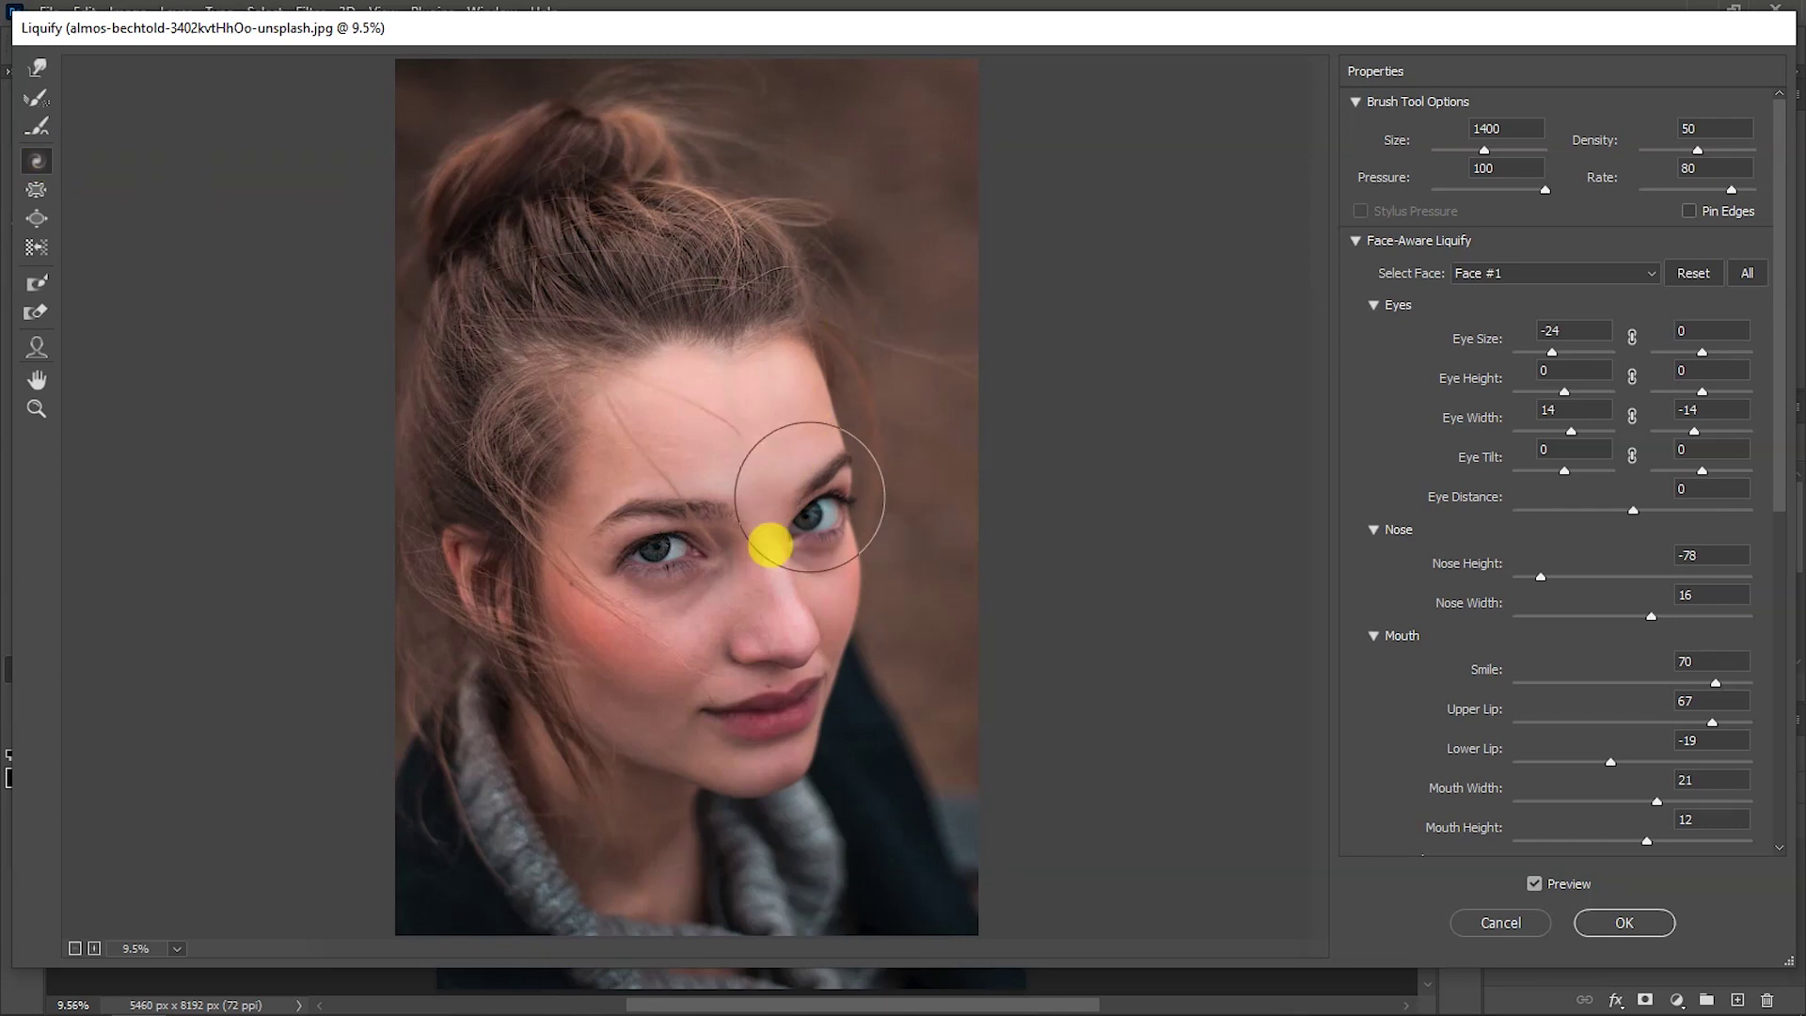
pyautogui.moveTo(697, 373); pyautogui.dragTo(691, 275)
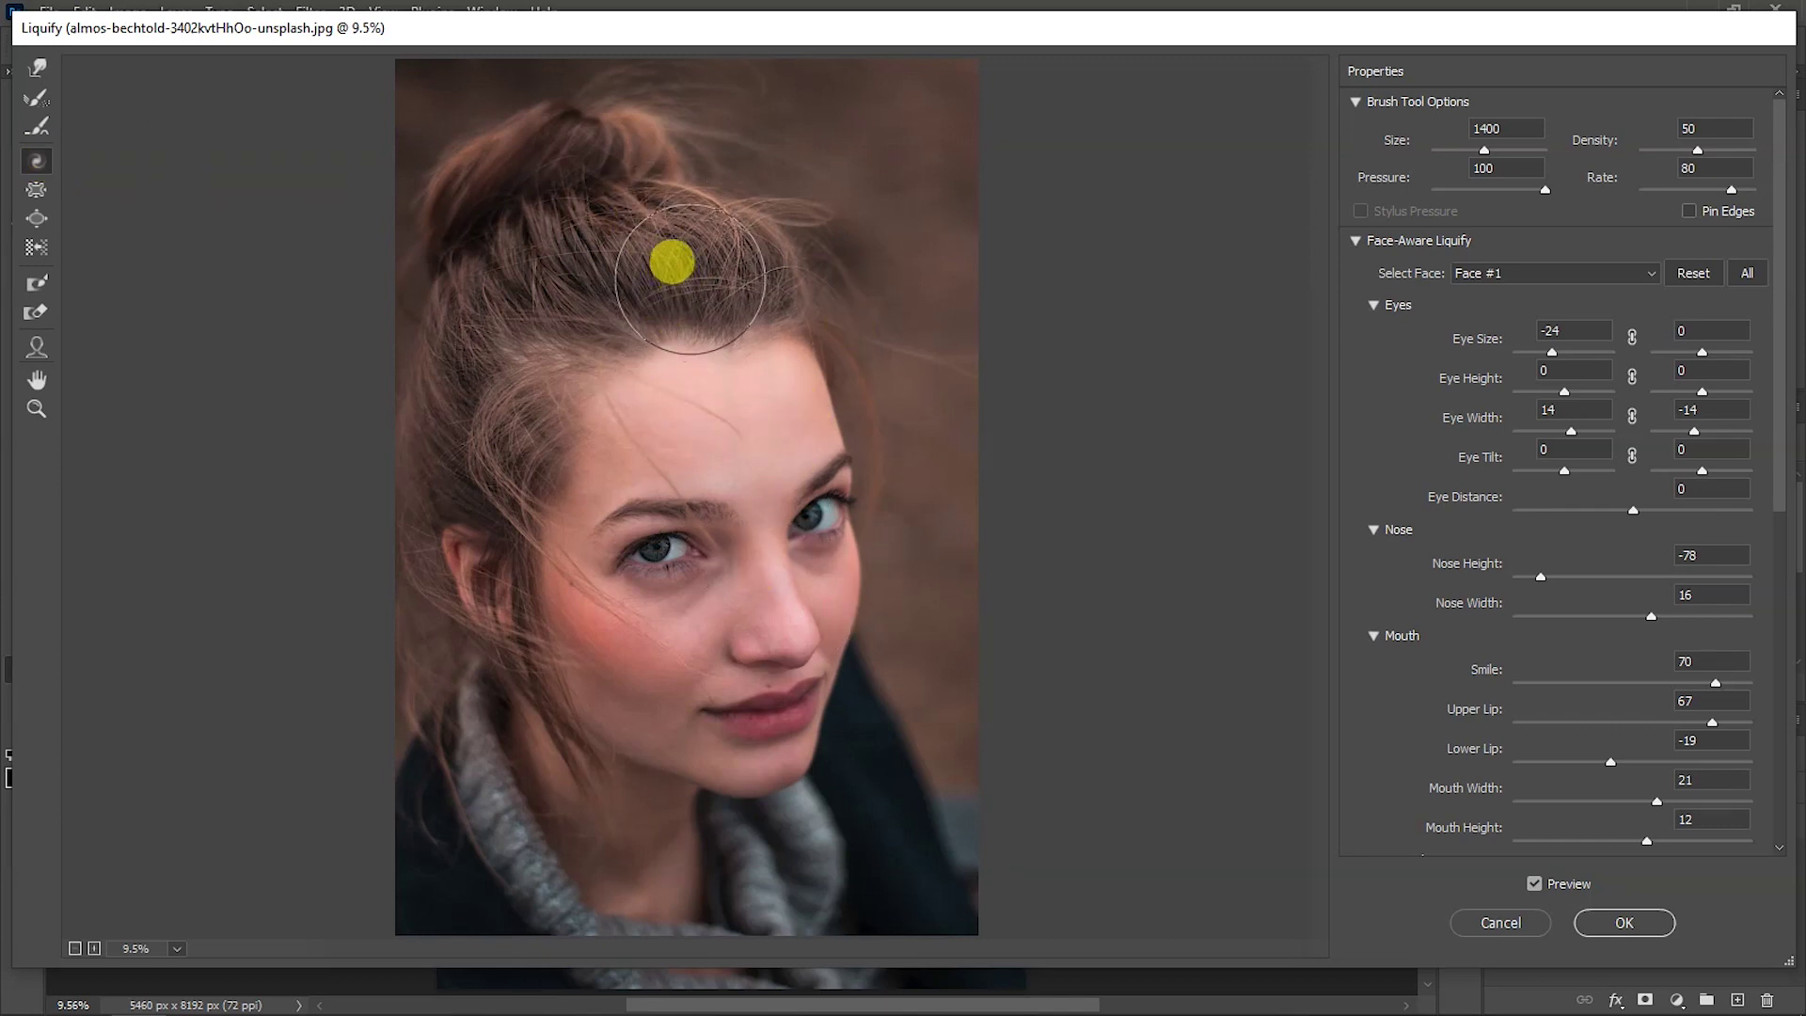
pyautogui.moveTo(691, 277); pyautogui.dragTo(691, 277)
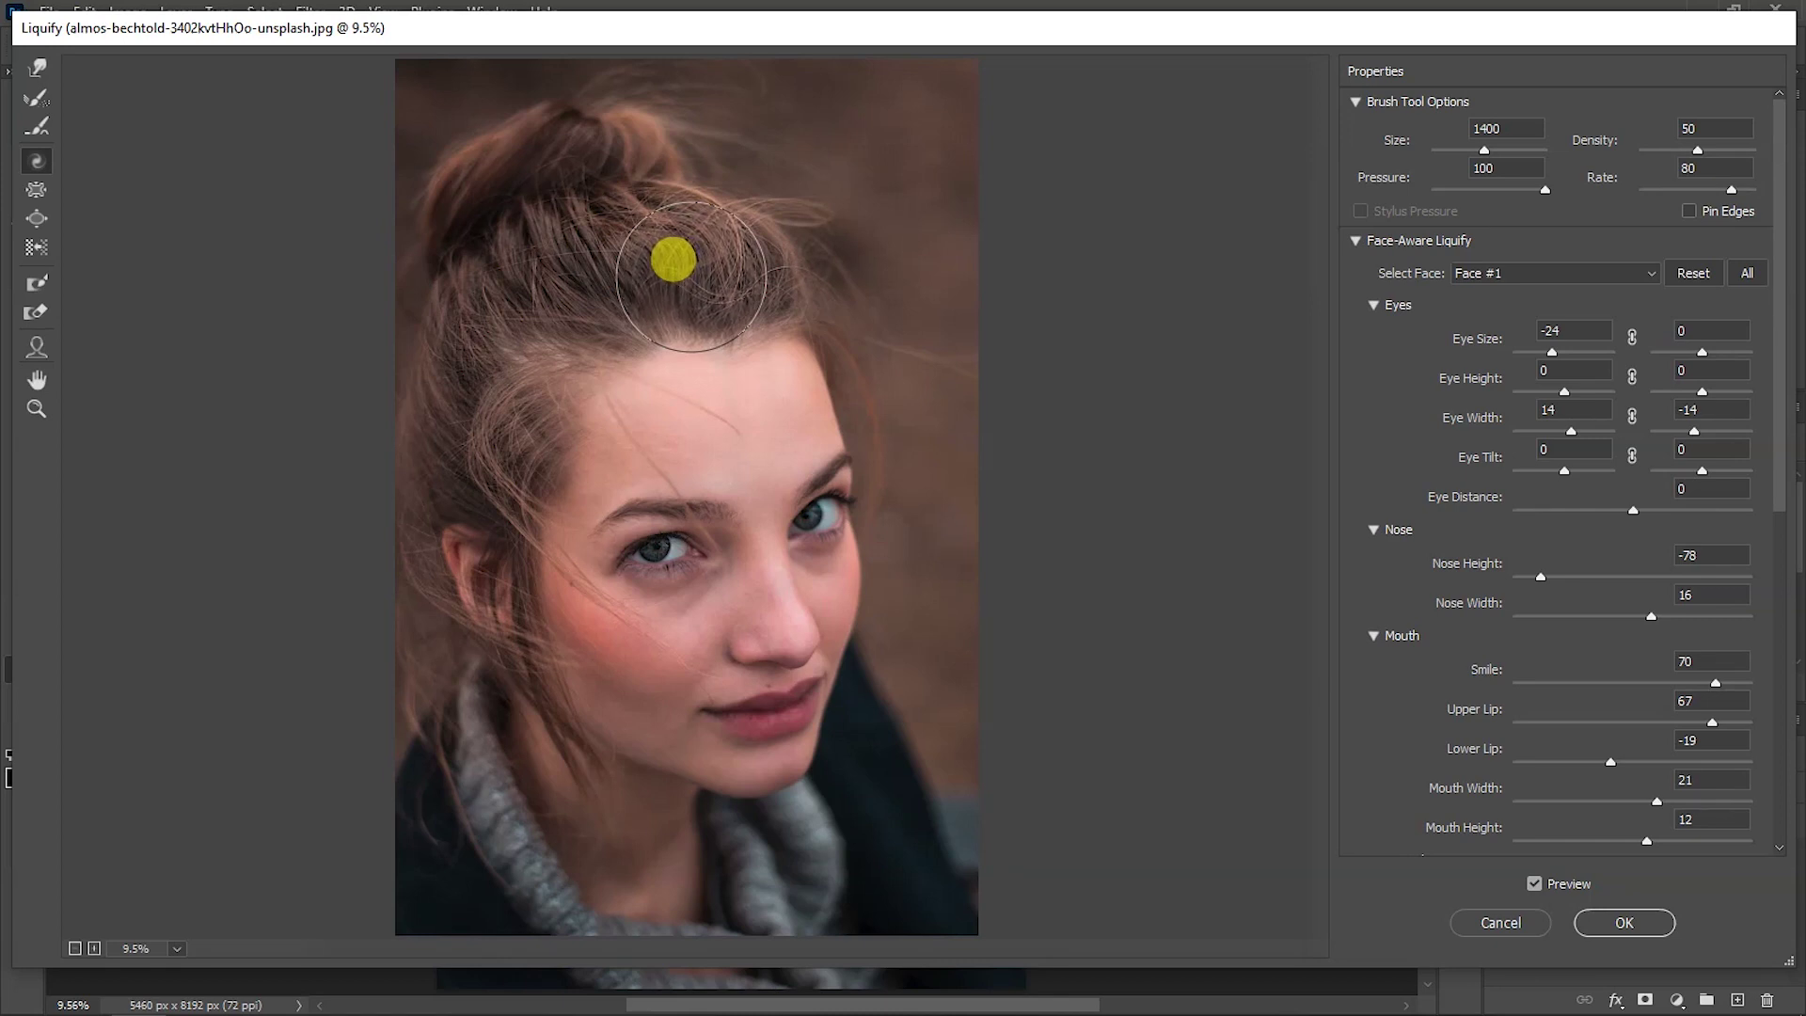
pyautogui.moveTo(691, 277); pyautogui.dragTo(691, 277)
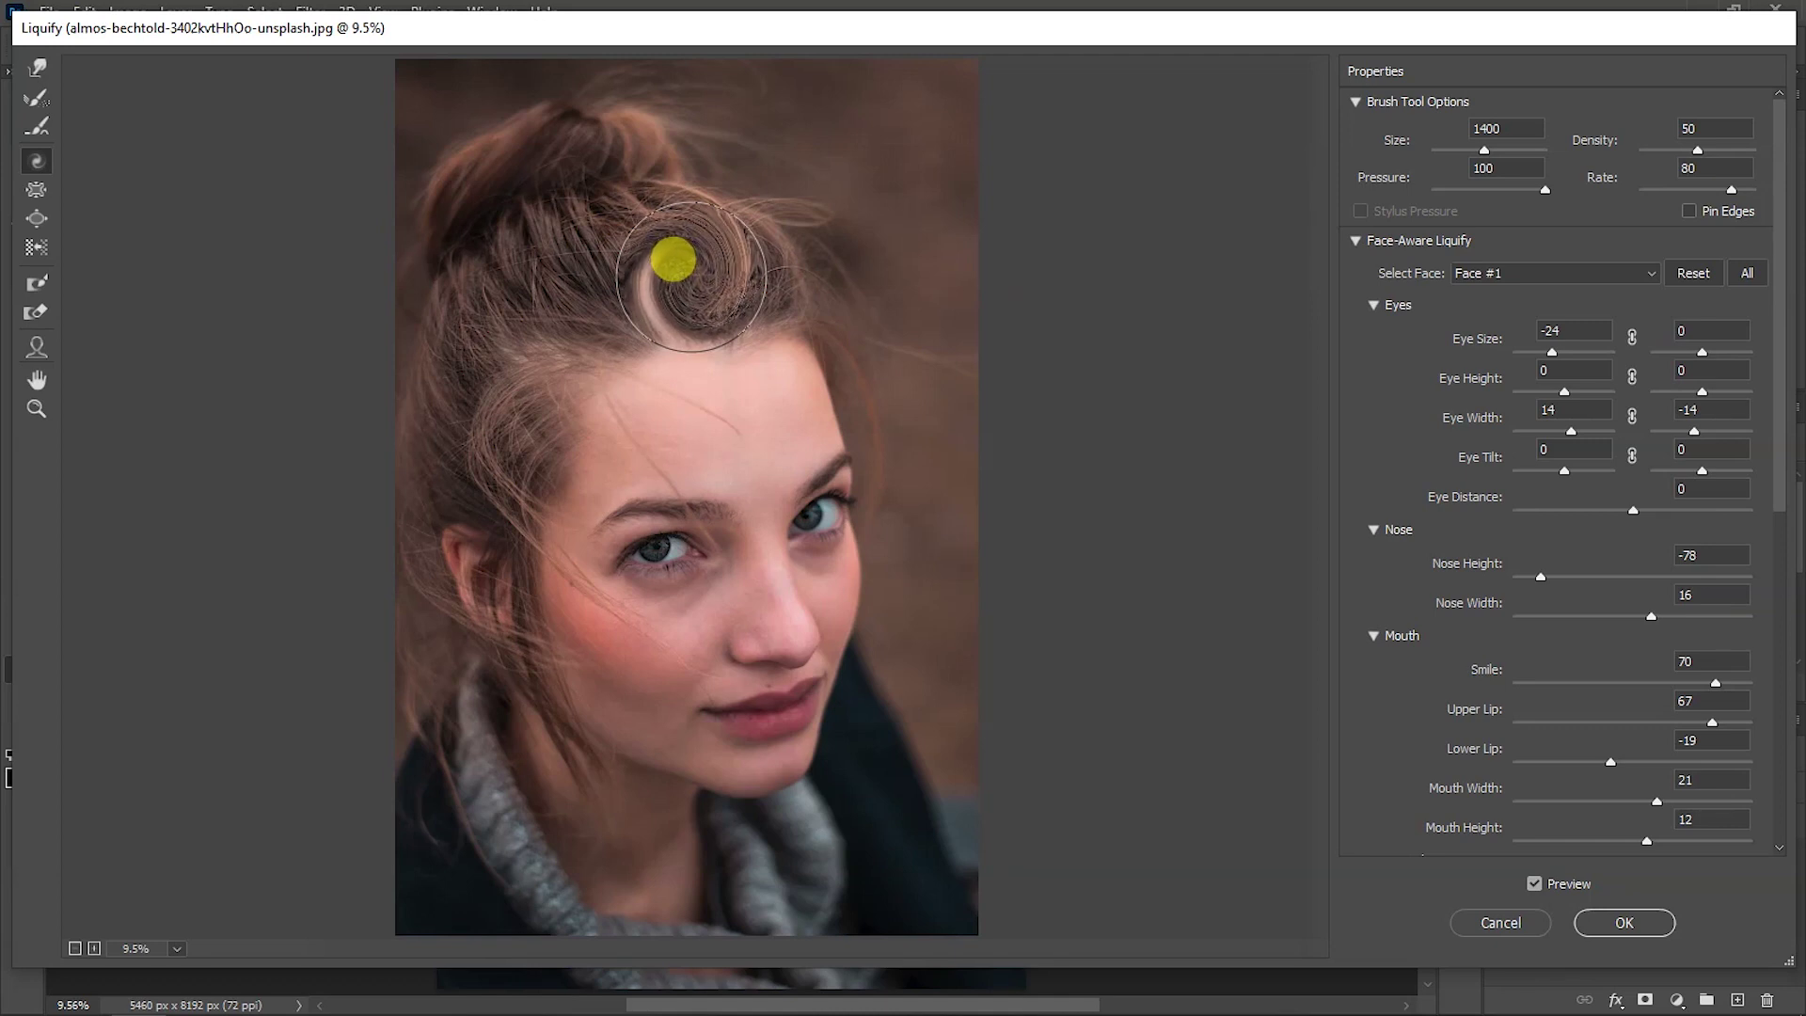
pyautogui.moveTo(691, 277); pyautogui.dragTo(692, 277)
# - Smooth the twirled hair with the Smooth Tool at brush size 1300
pyautogui.click(39, 127)
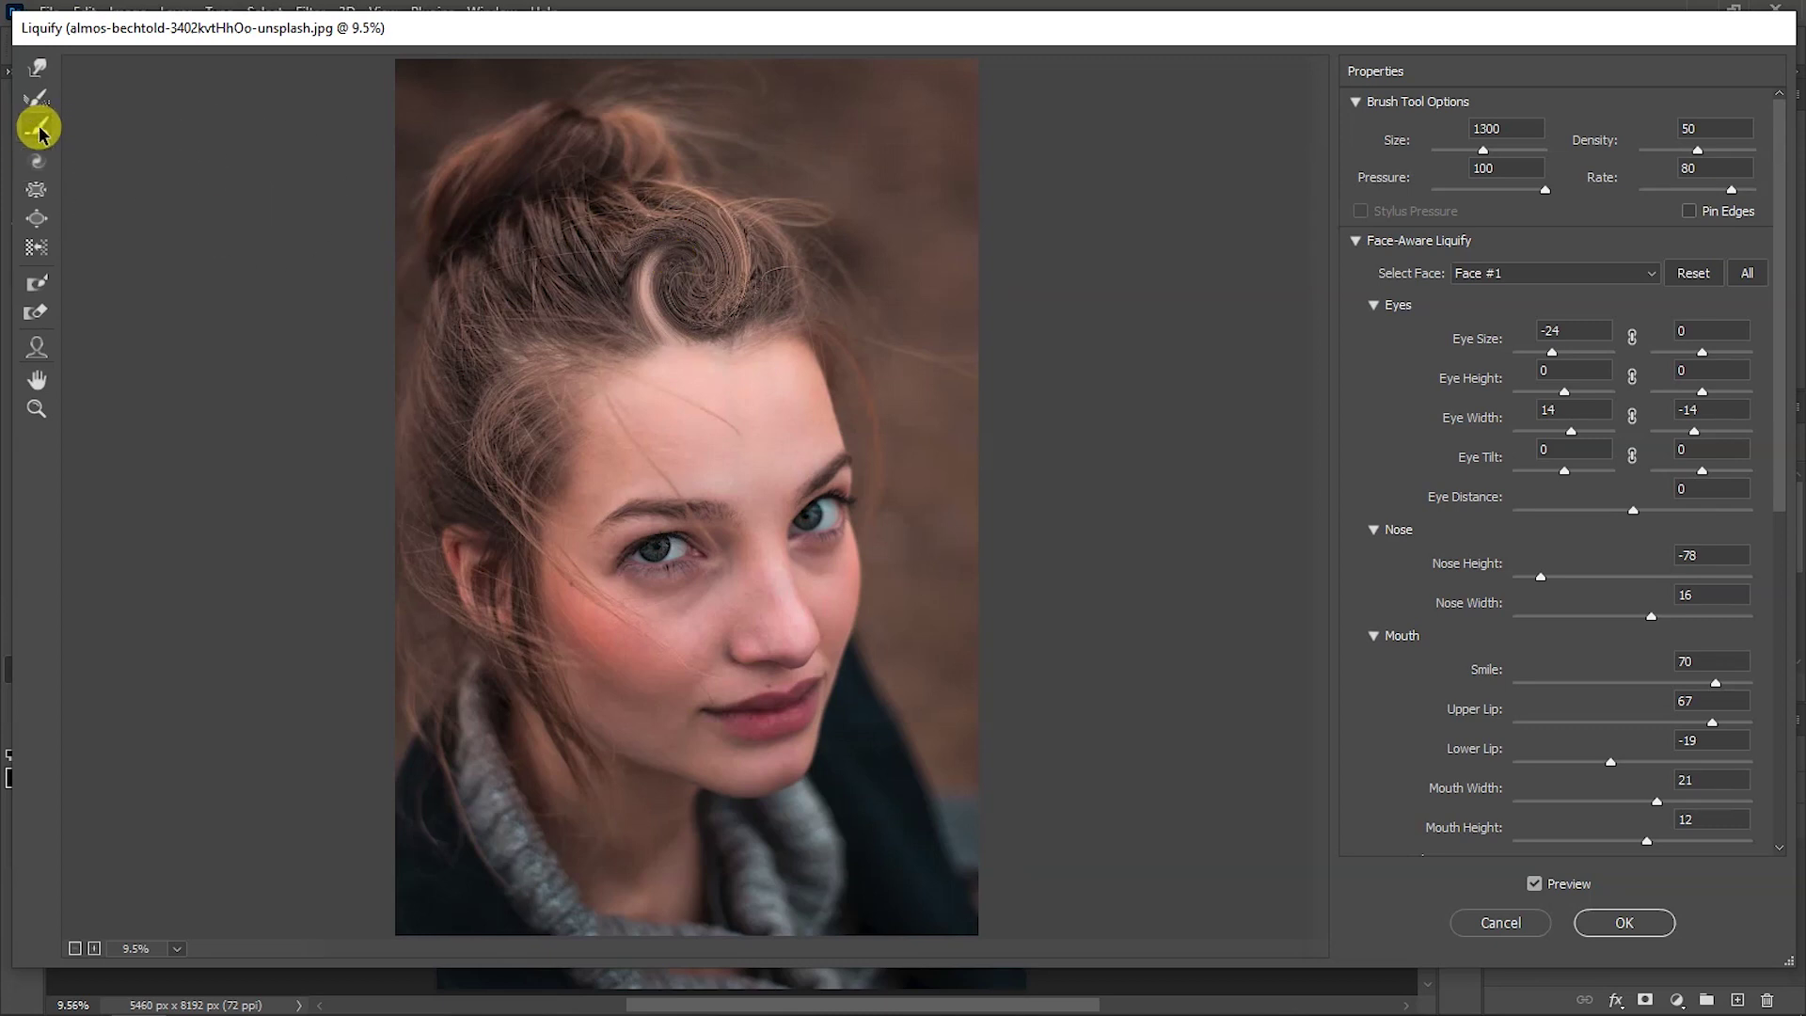
pyautogui.press('[')
pyautogui.moveTo(660, 260); pyautogui.dragTo(660, 260)
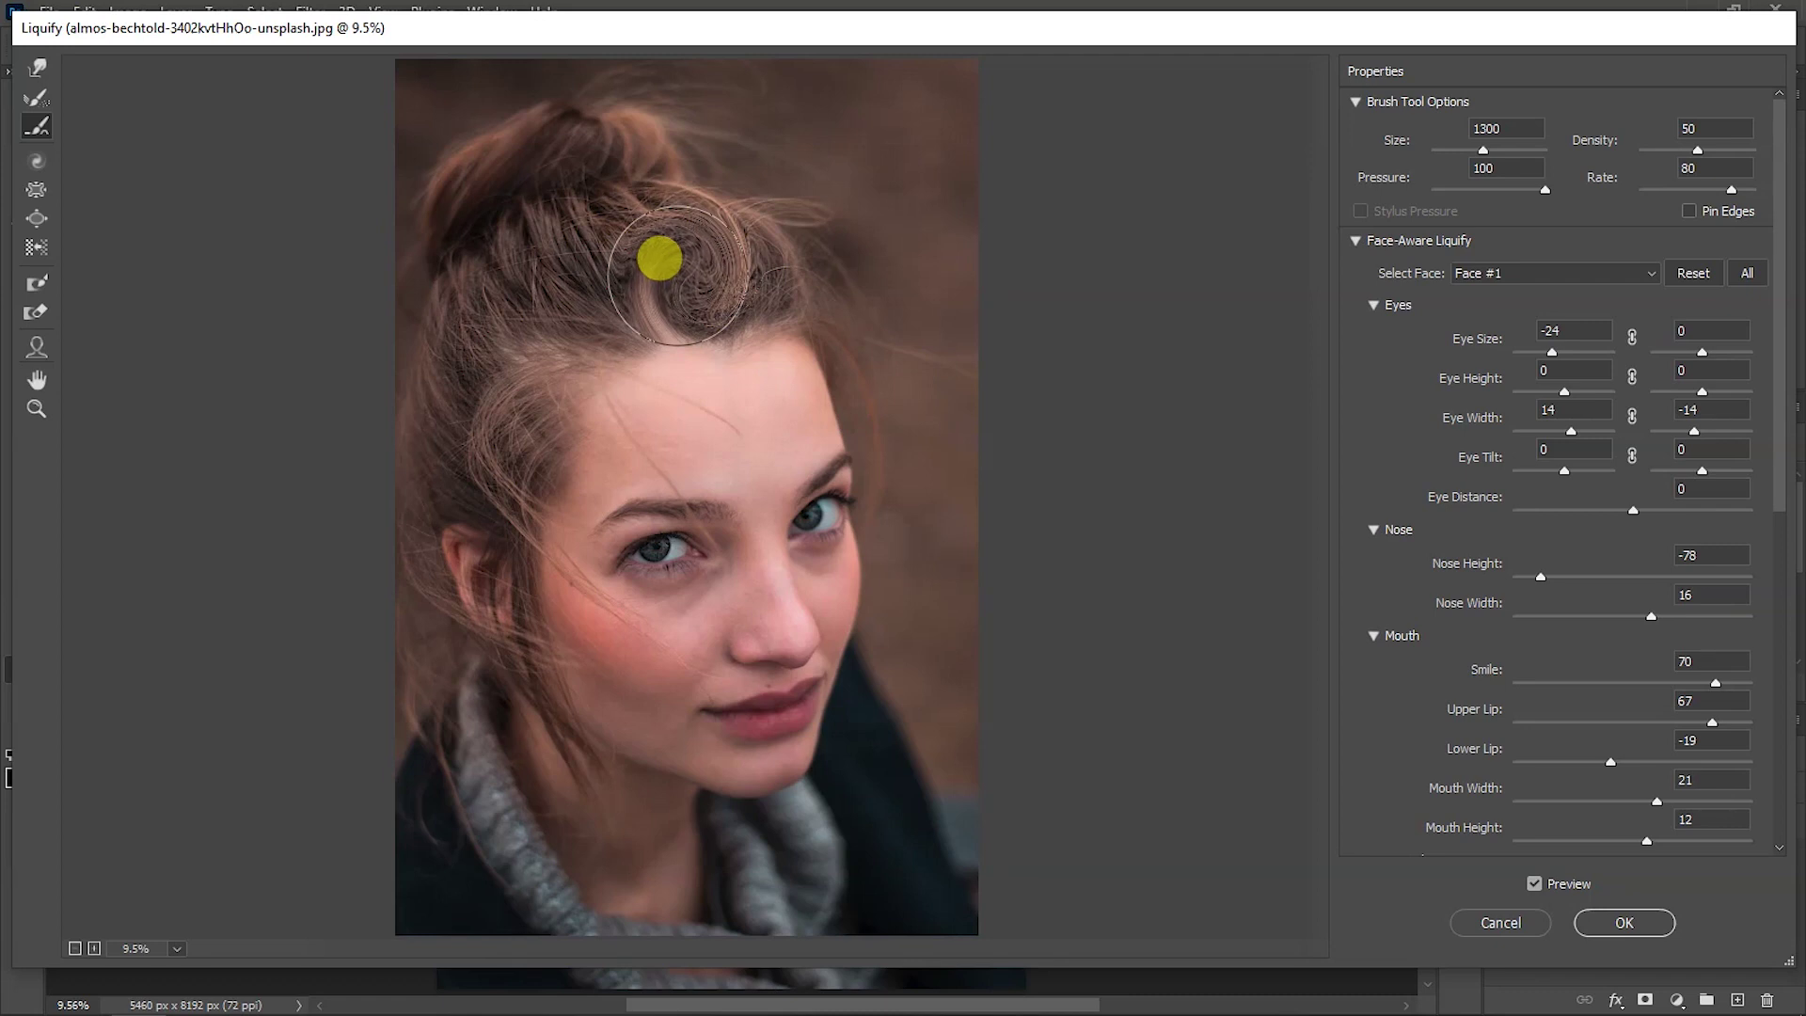
# - Zoom in on the eyebrow and back out, set the preview to 12.5%, and return to the Face Tool
pyautogui.click(35, 408)
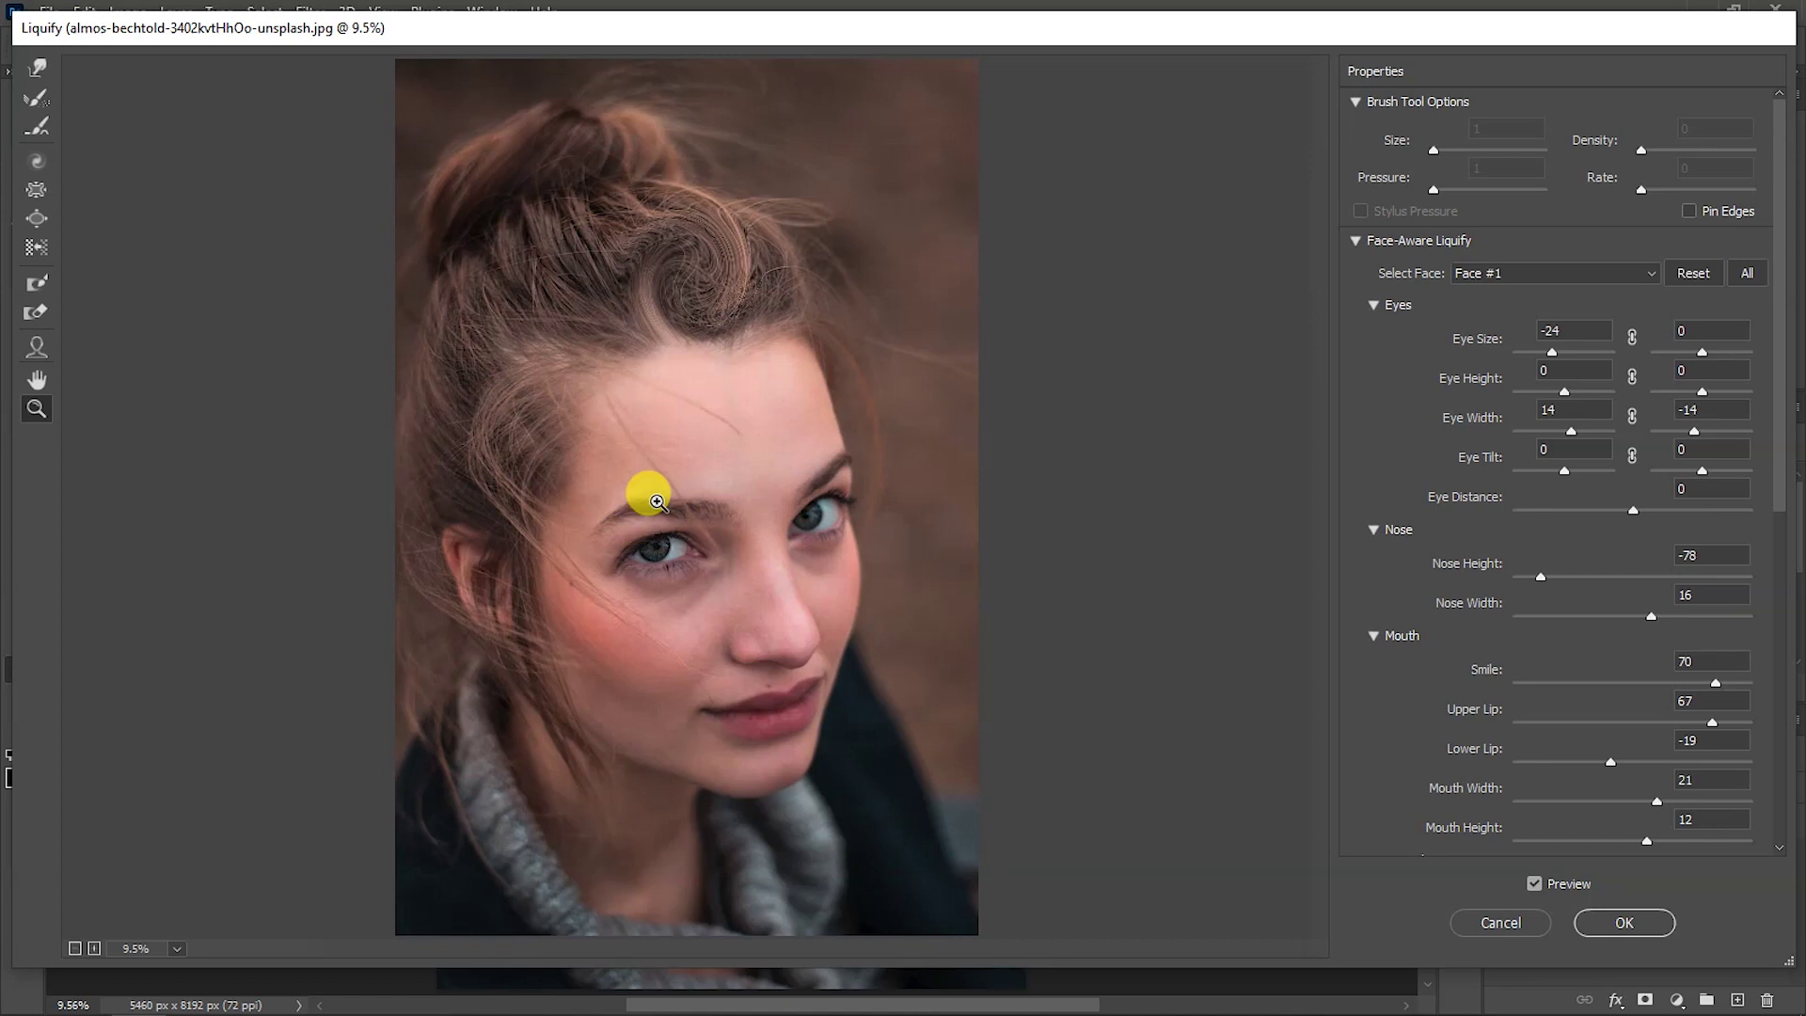
pyautogui.click(645, 491)
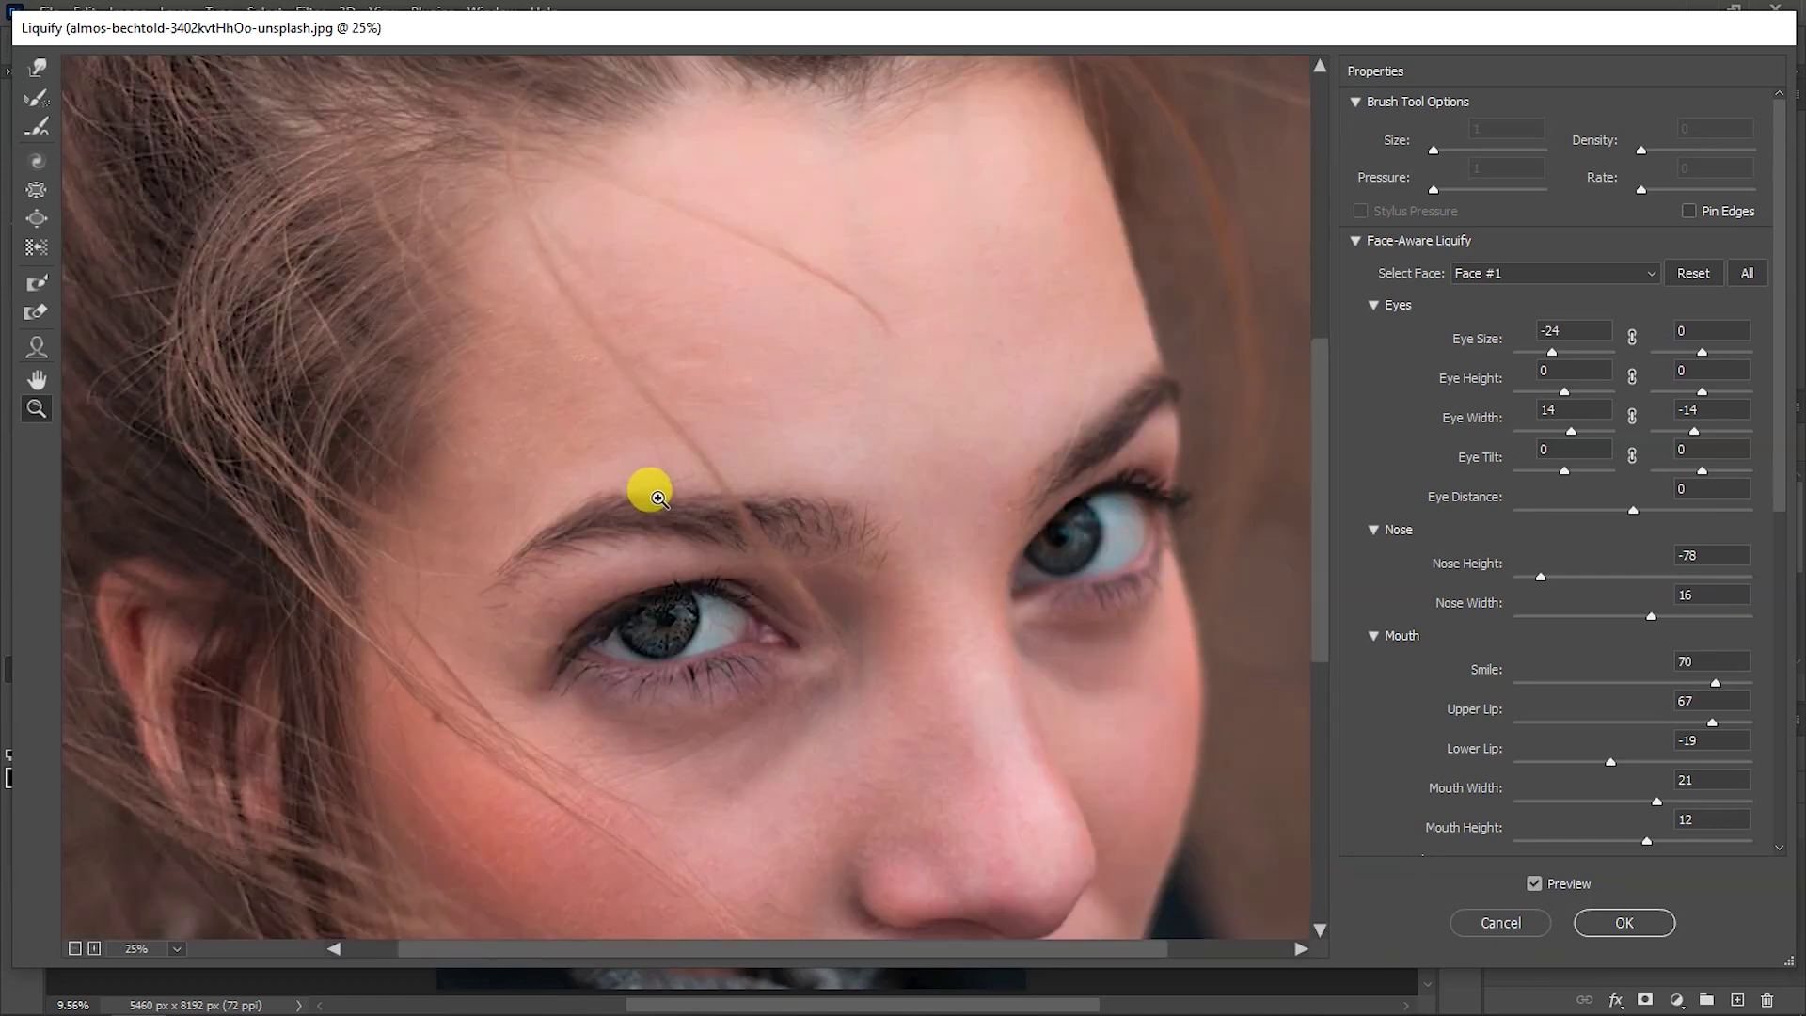
pyautogui.keyDown('alt'); pyautogui.click(658, 499); pyautogui.keyUp('alt')
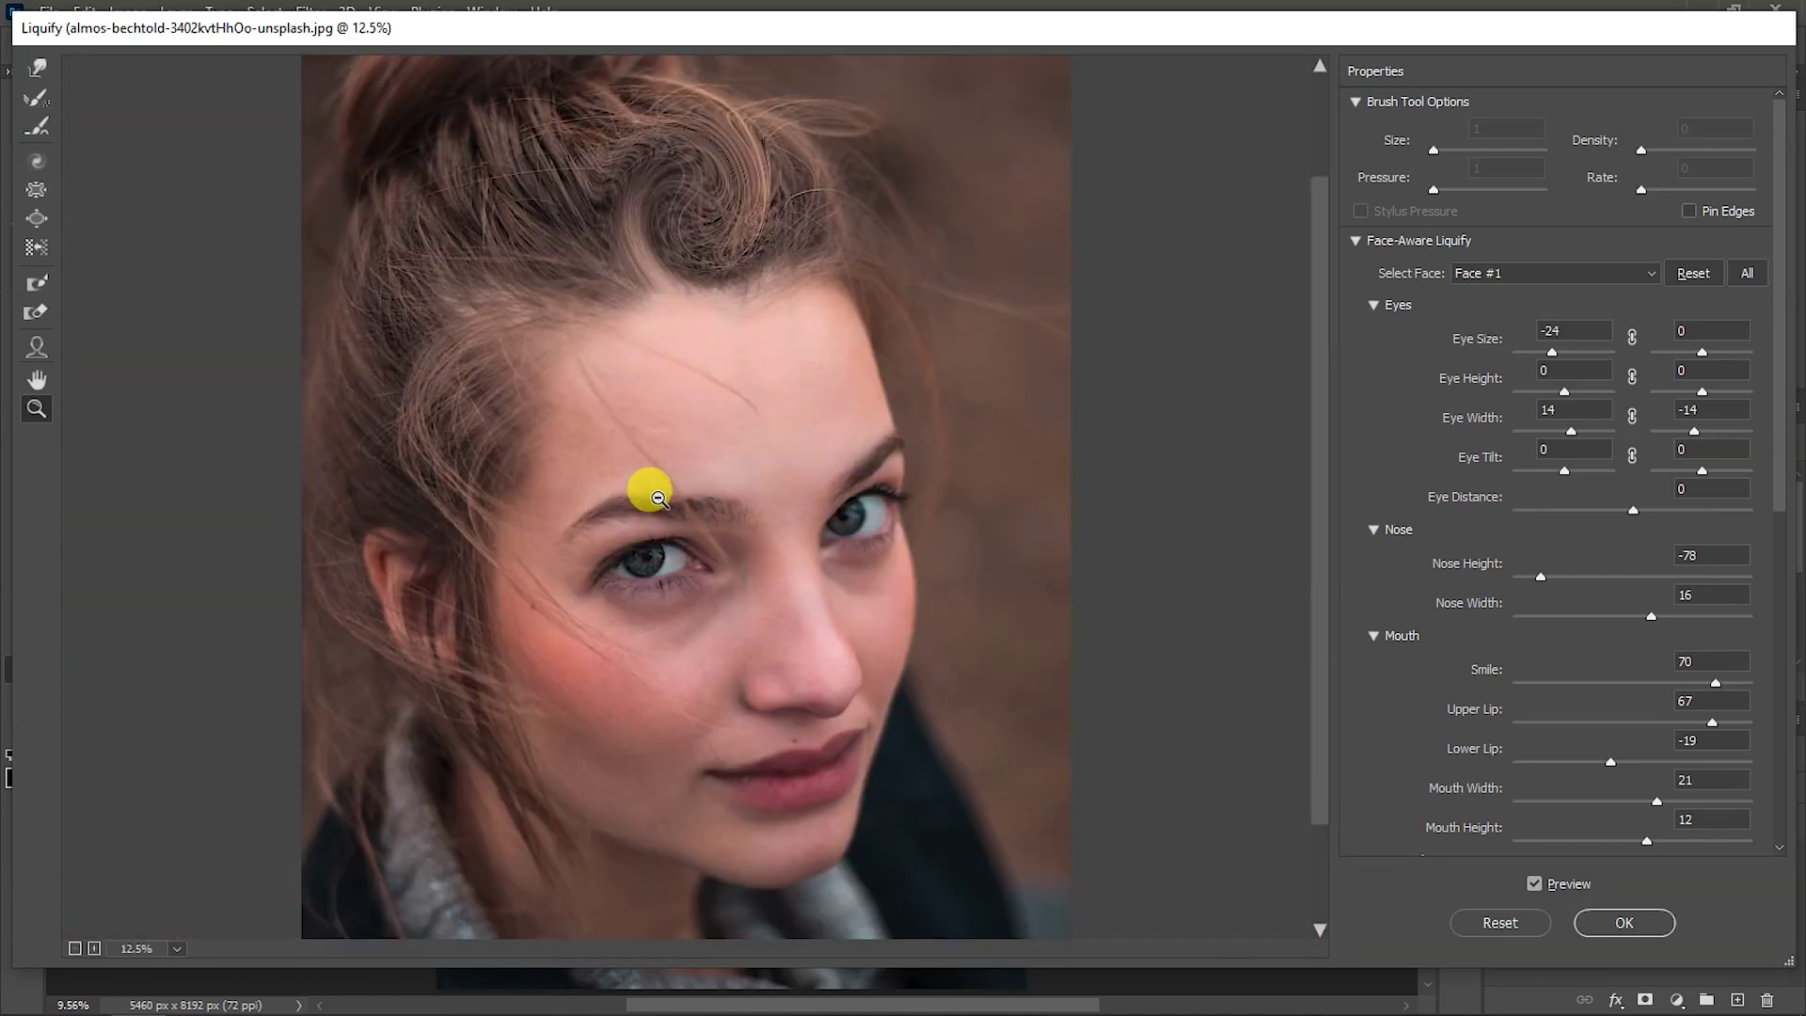
pyautogui.keyDown('alt'); pyautogui.click(658, 499); pyautogui.keyUp('alt')
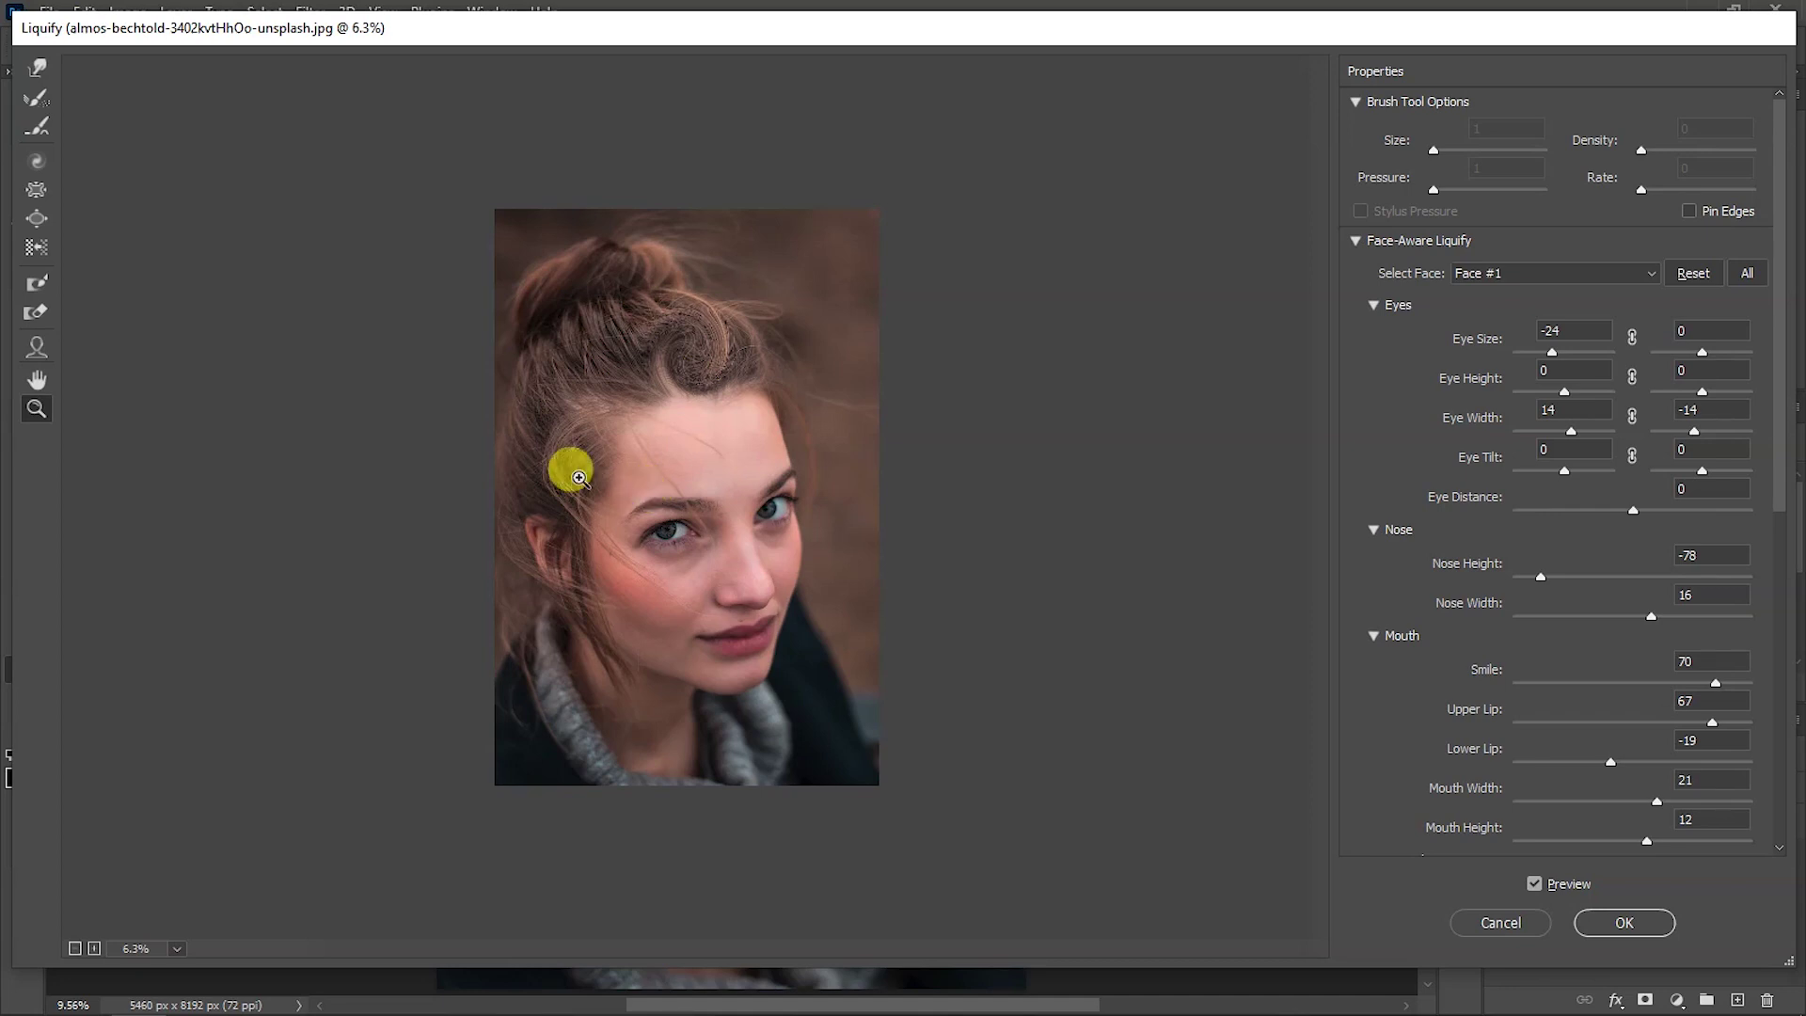
pyautogui.click(38, 380)
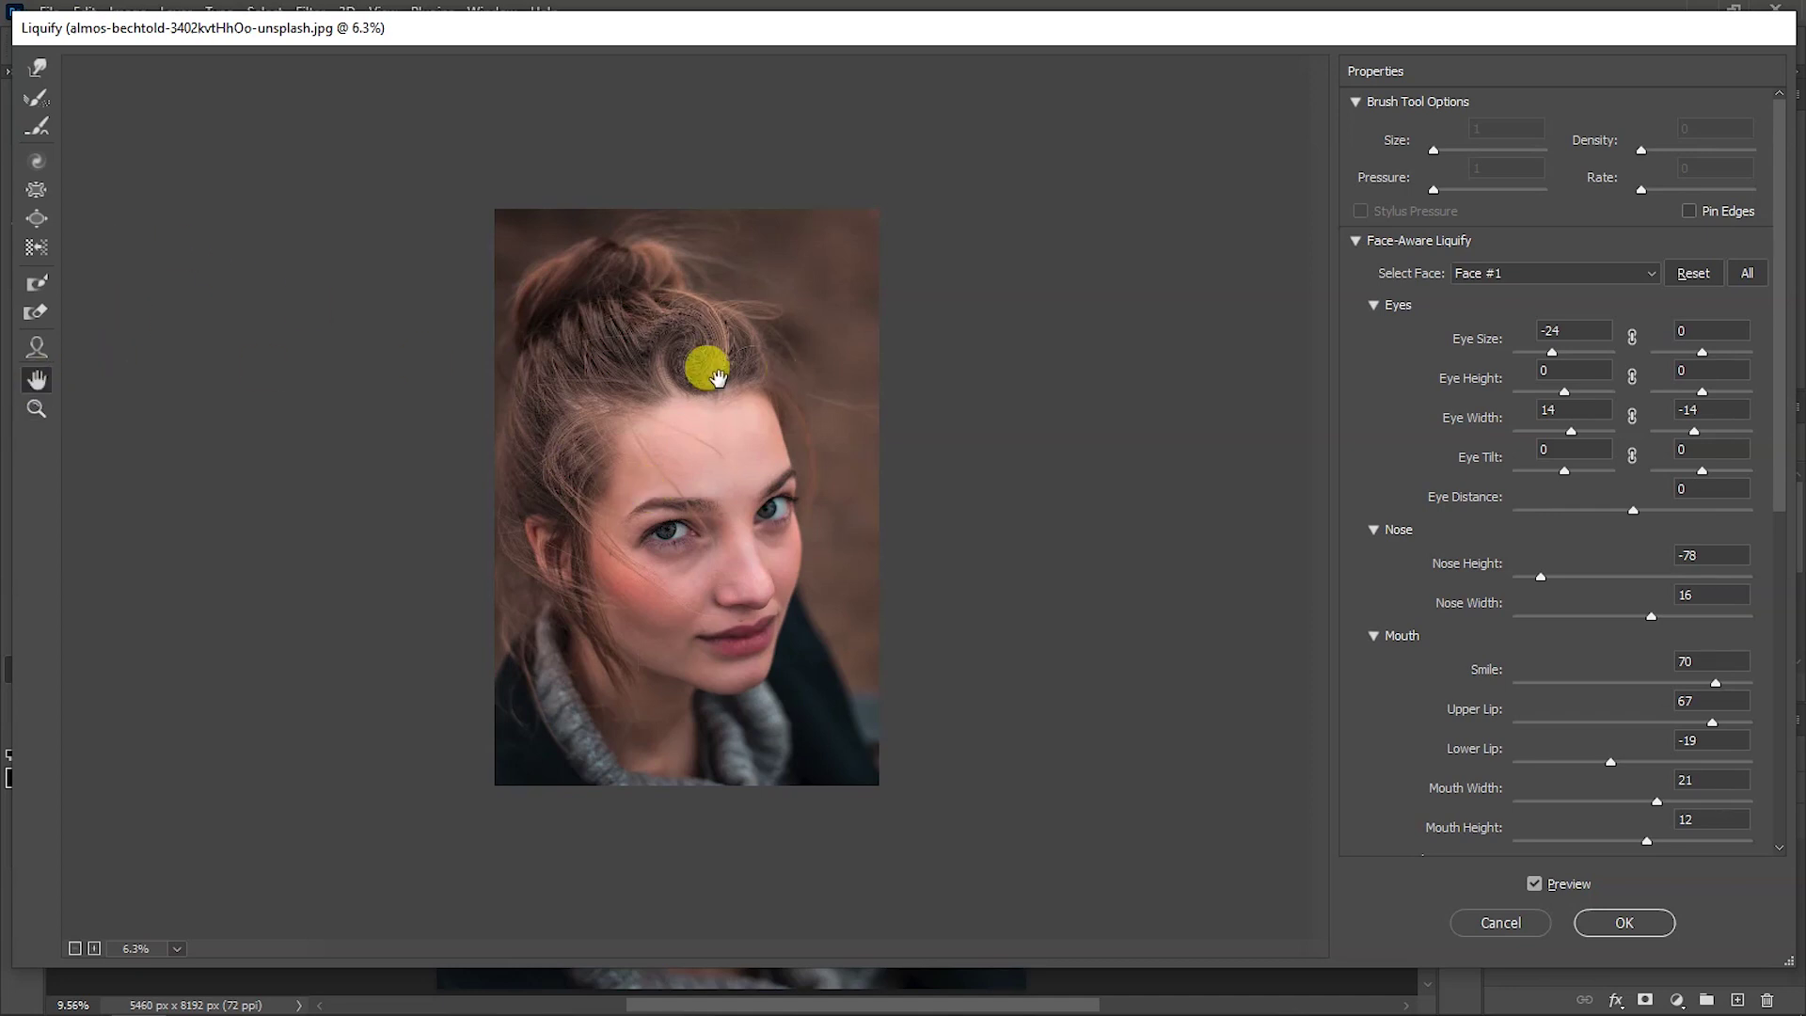
pyautogui.click(40, 68)
pyautogui.hotkey('ctrl', '+')
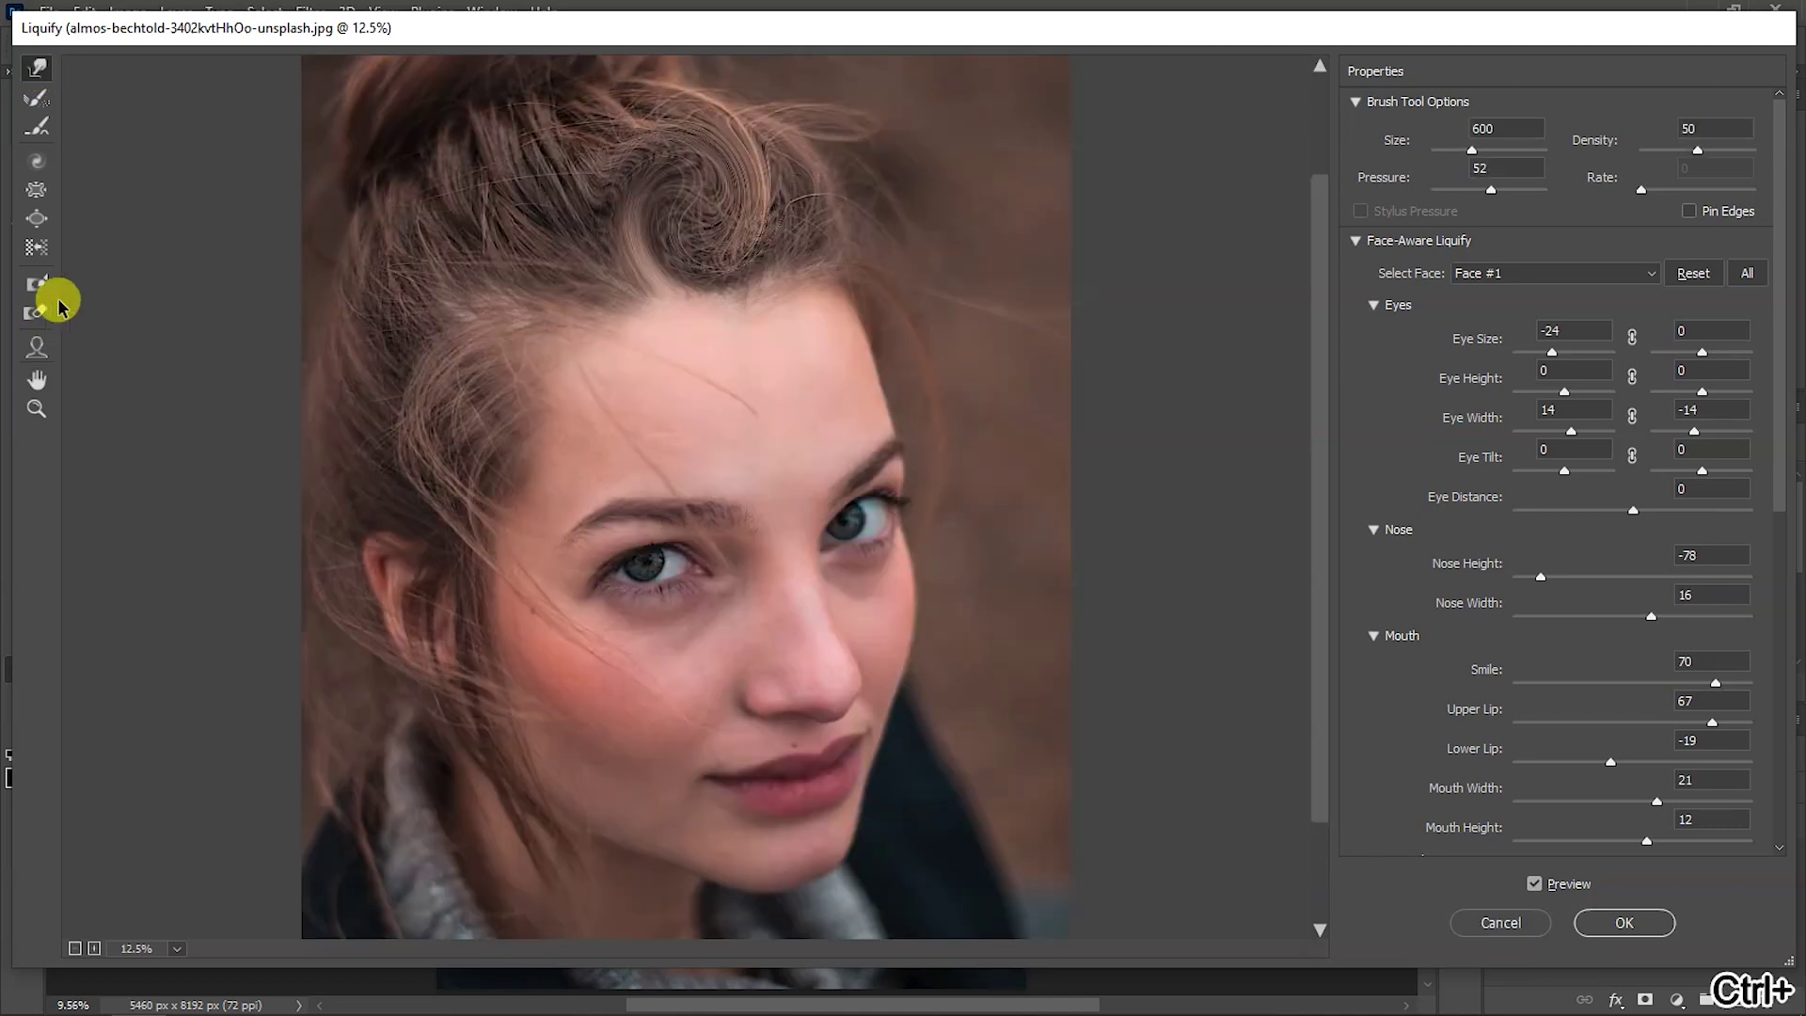
pyautogui.click(40, 346)
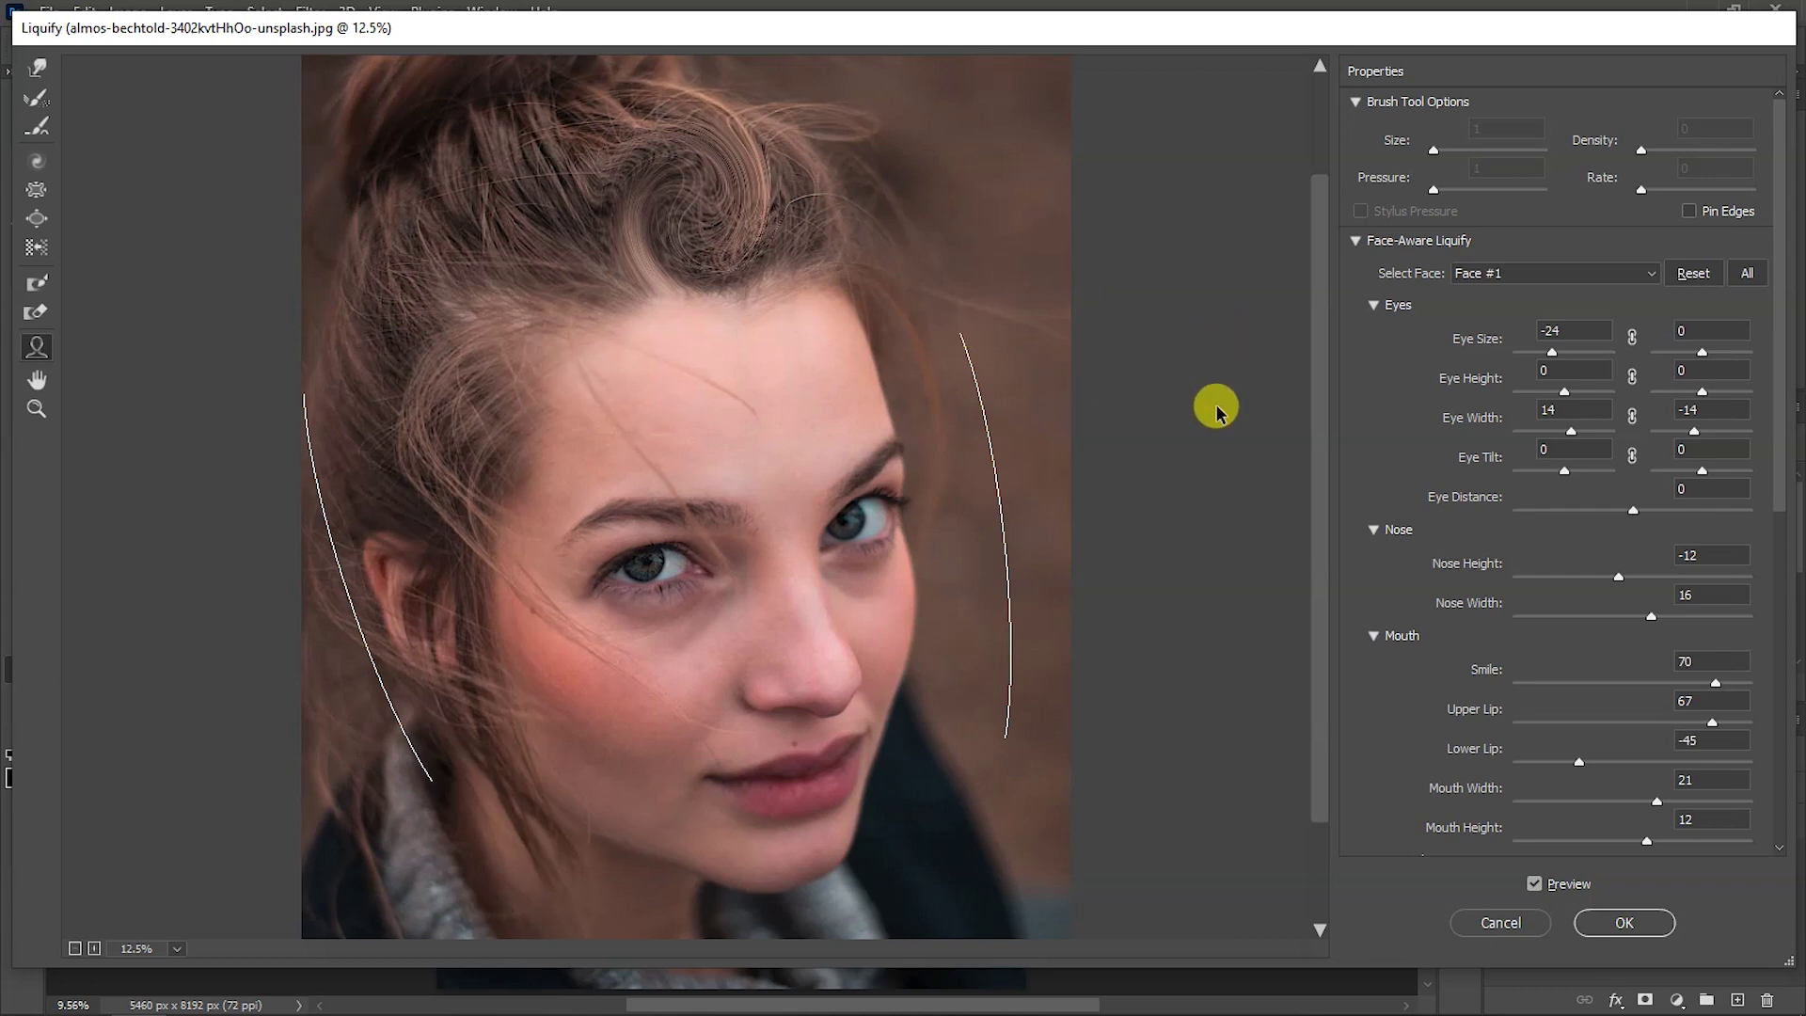
# - Commit the eye, nose, mouth and hair-swirl Liquify edits to the portrait with OK
pyautogui.click(1633, 923)
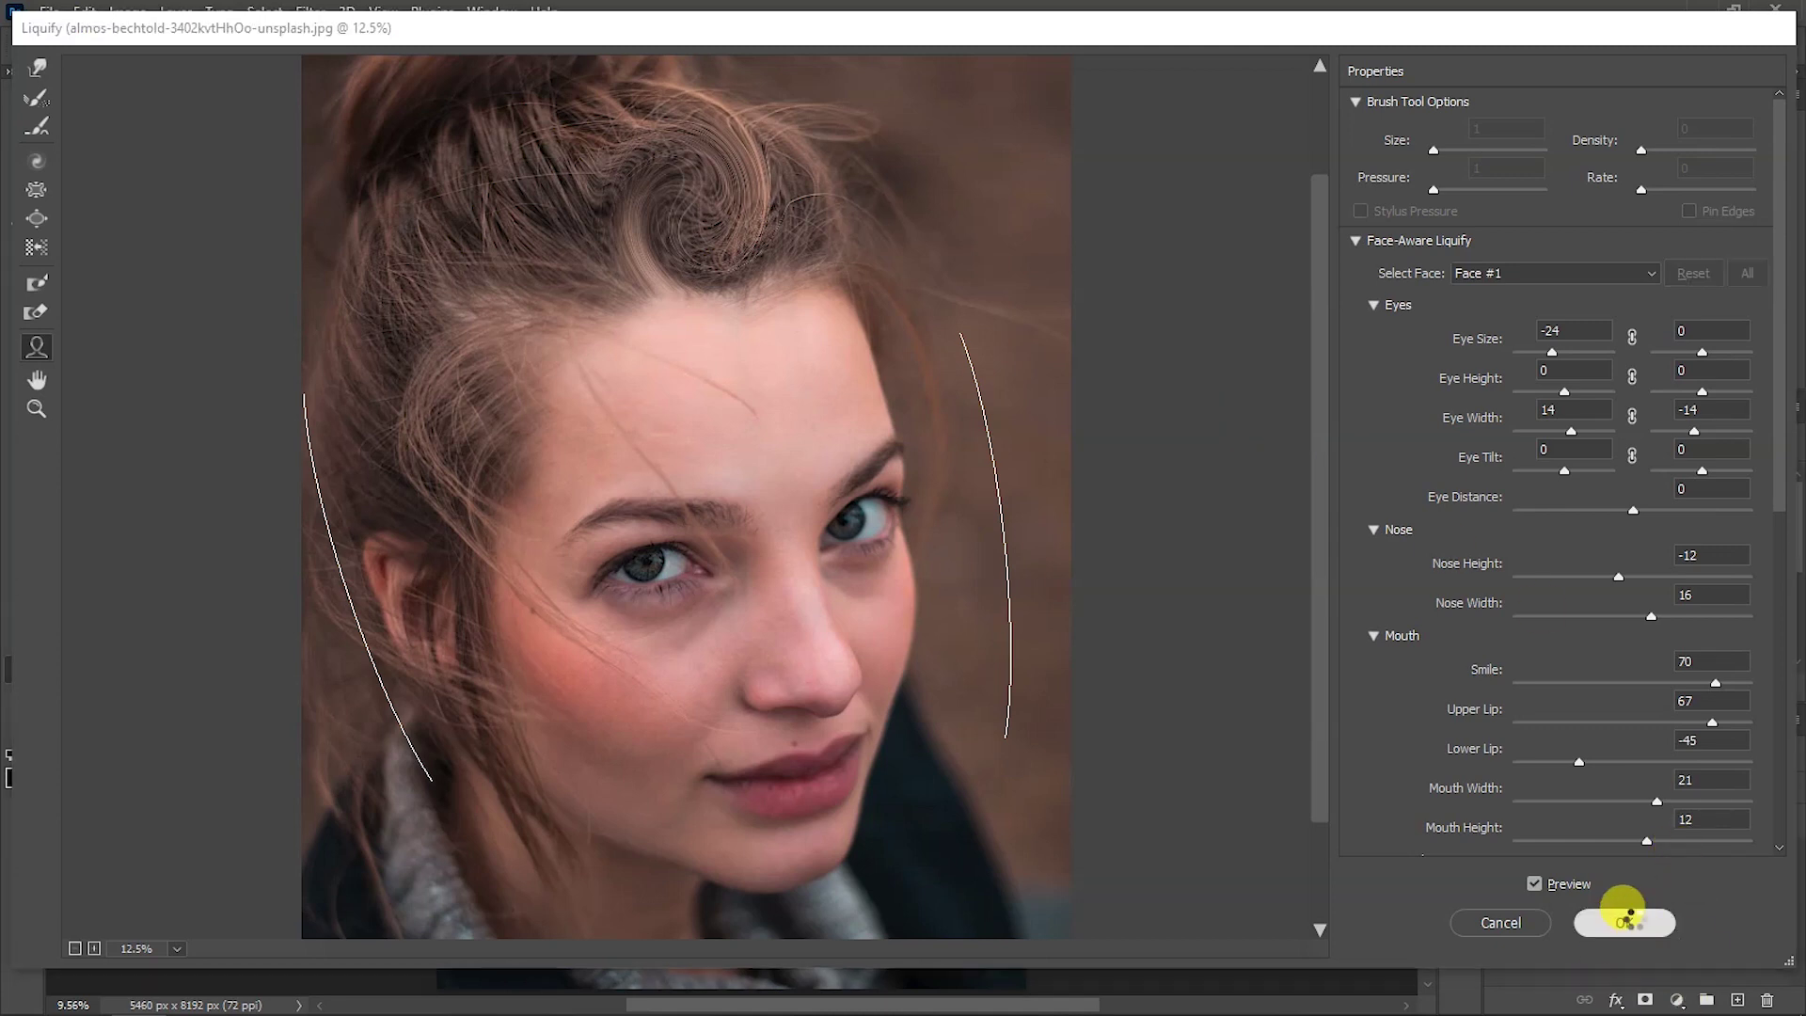